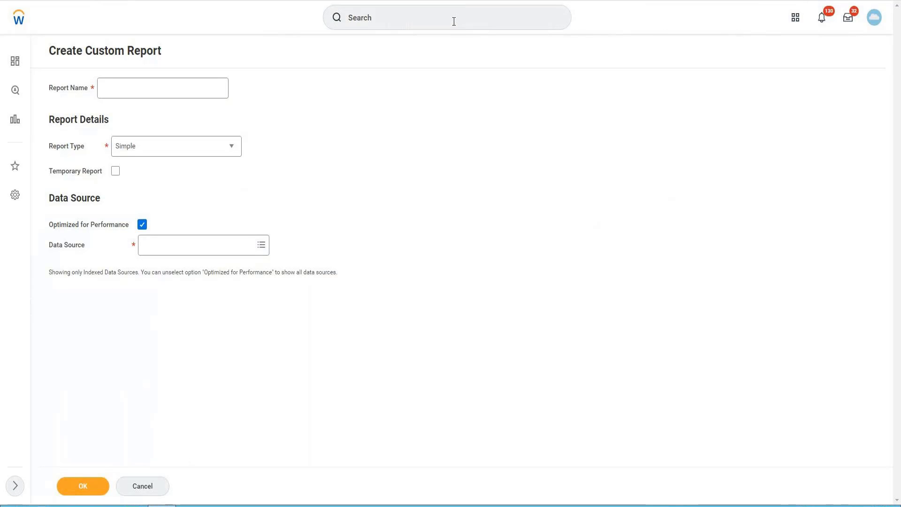
Name the custom report "[VIS] - Group Report" and set its report type to Advanced.
click(137, 93)
text([)
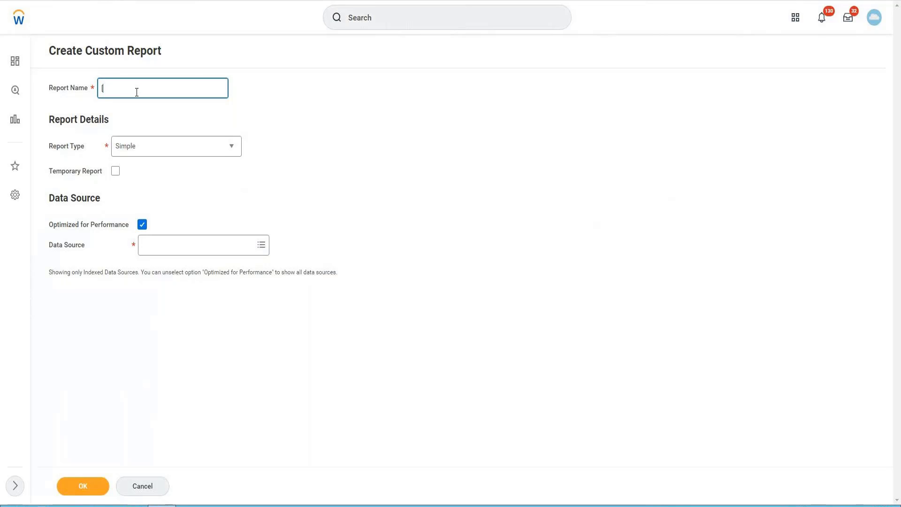
text(VIS] )
text(])
text(Group )
text(Repor)
text(t)
click(212, 148)
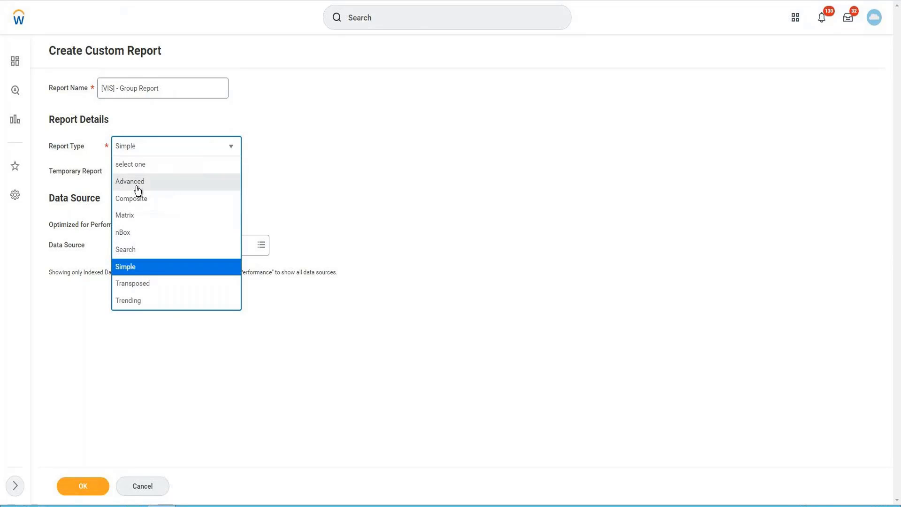
click(137, 186)
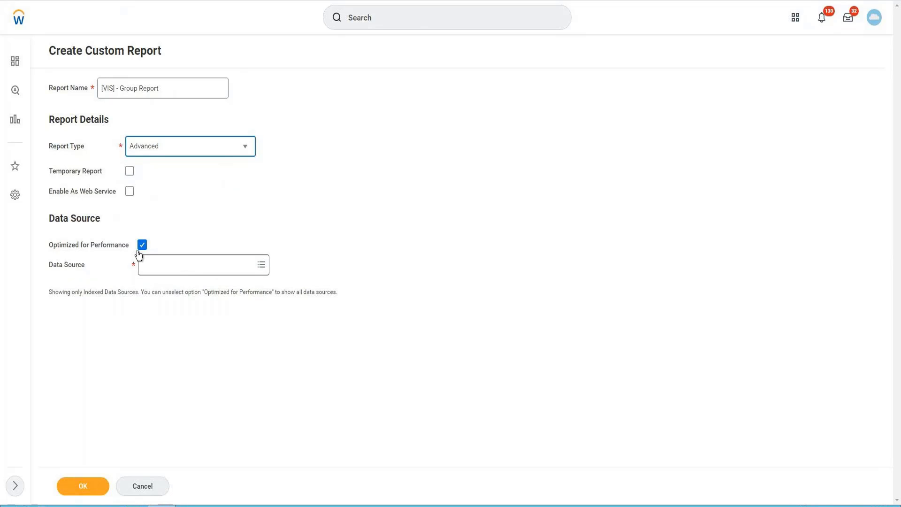
click(142, 245)
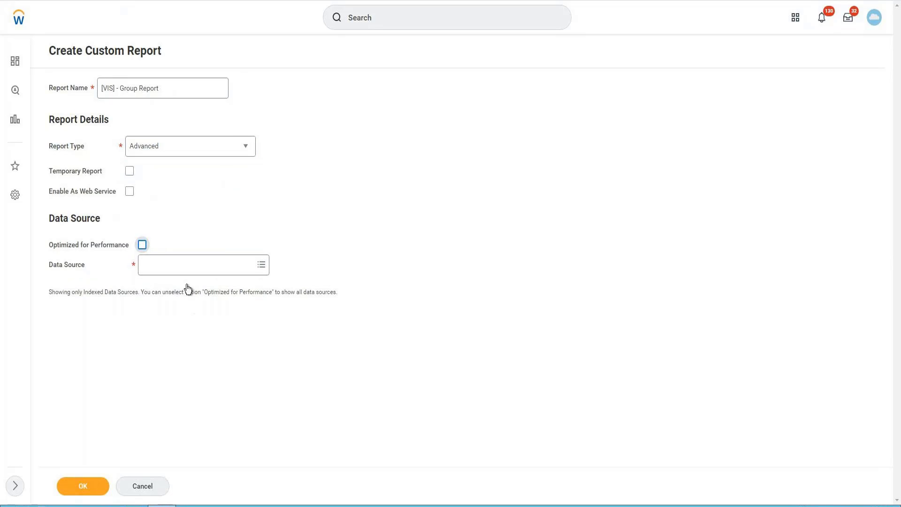
click(179, 271)
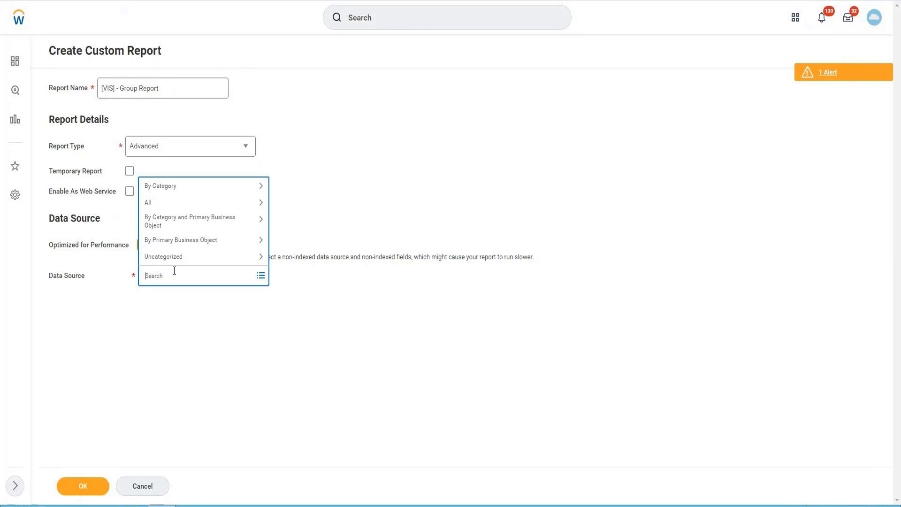
text(Expense)
key(Return)
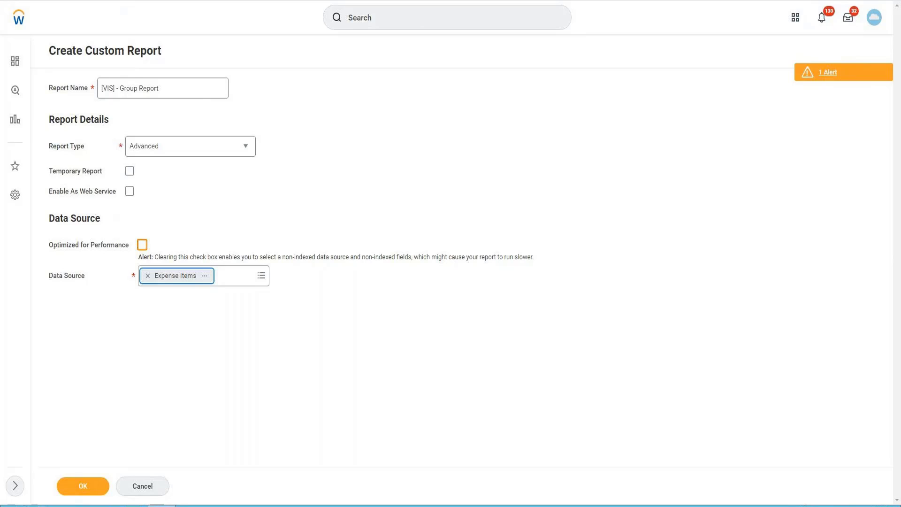
click(147, 276)
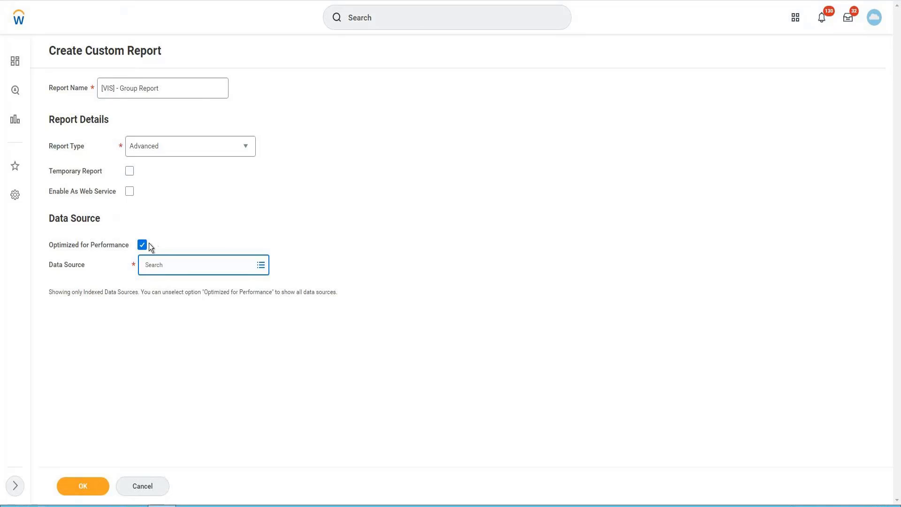
Select Expense Report Lines for Company as the data source and examine its description.
click(164, 275)
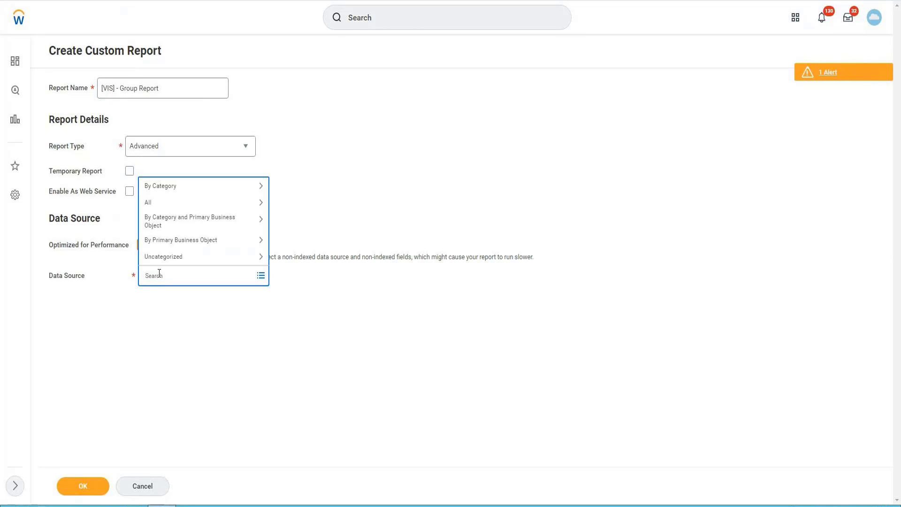
text(Expense Report)
key(Return)
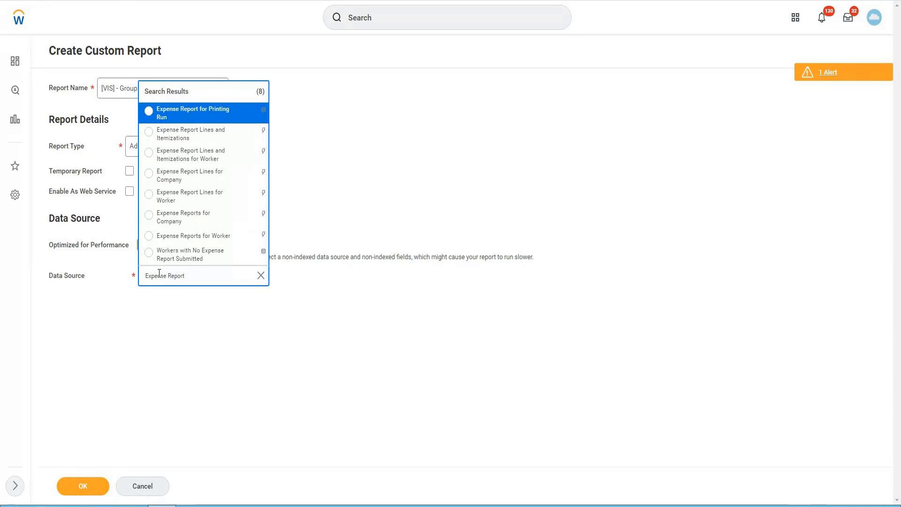
click(188, 185)
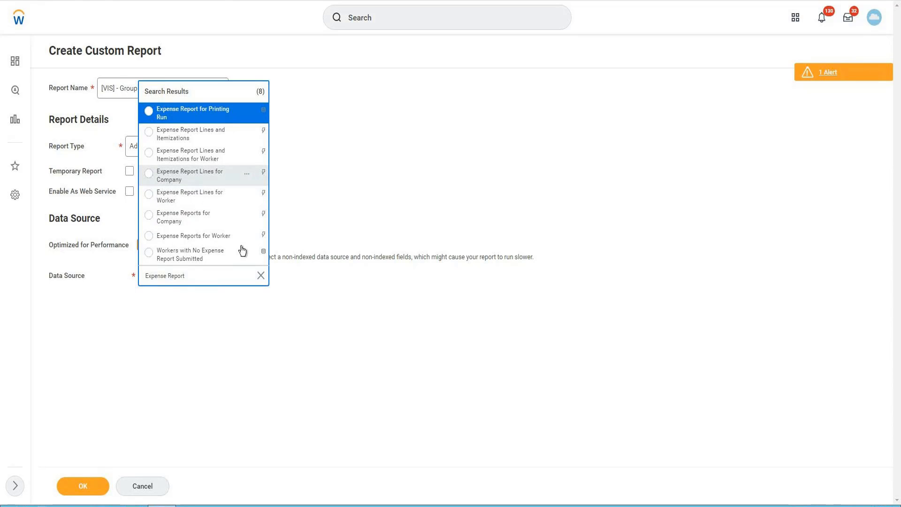
click(244, 267)
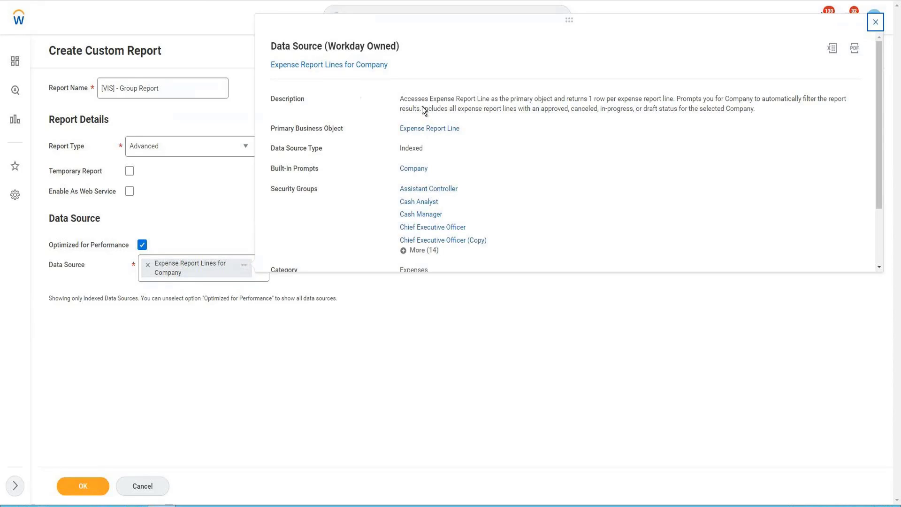
drag(422, 99, 671, 100)
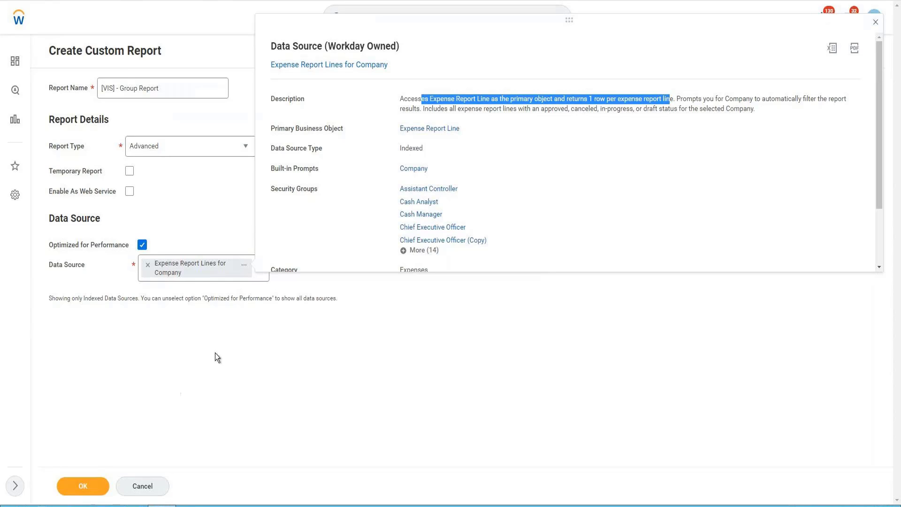
click(136, 308)
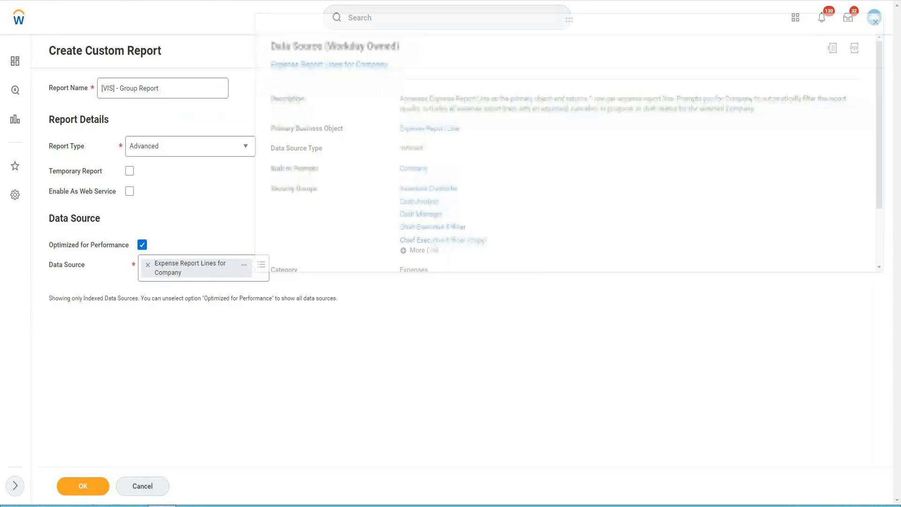
Create the report on the Expense Report Lines for Company data source with Optimized for Performance cleared.
click(142, 245)
click(175, 271)
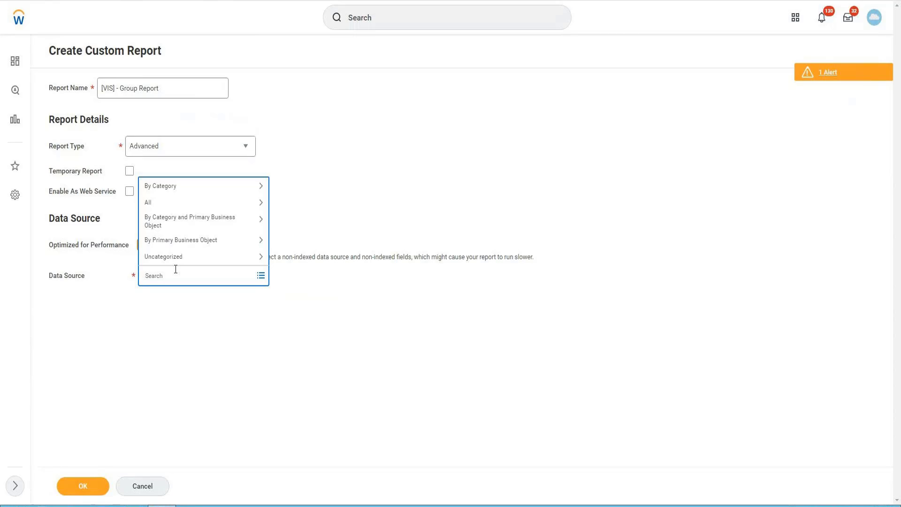
text(expense report)
key(Return)
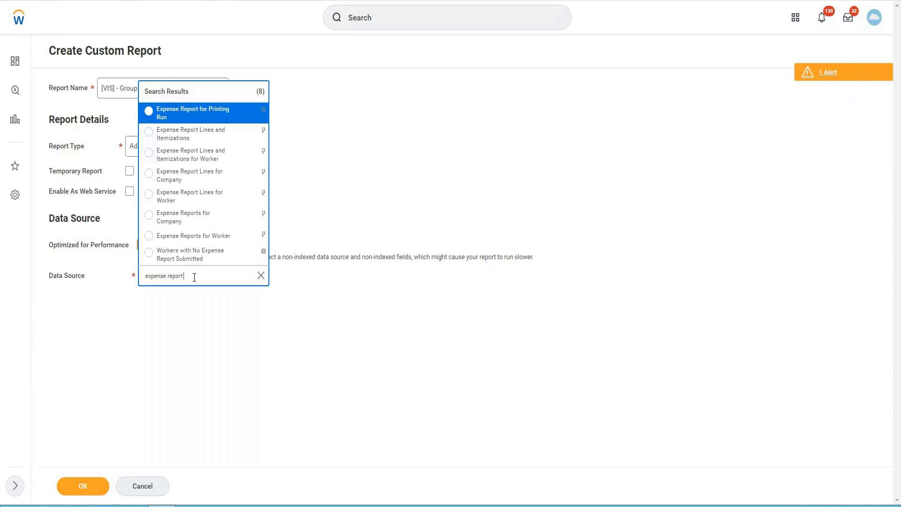
text(line)
key(Return)
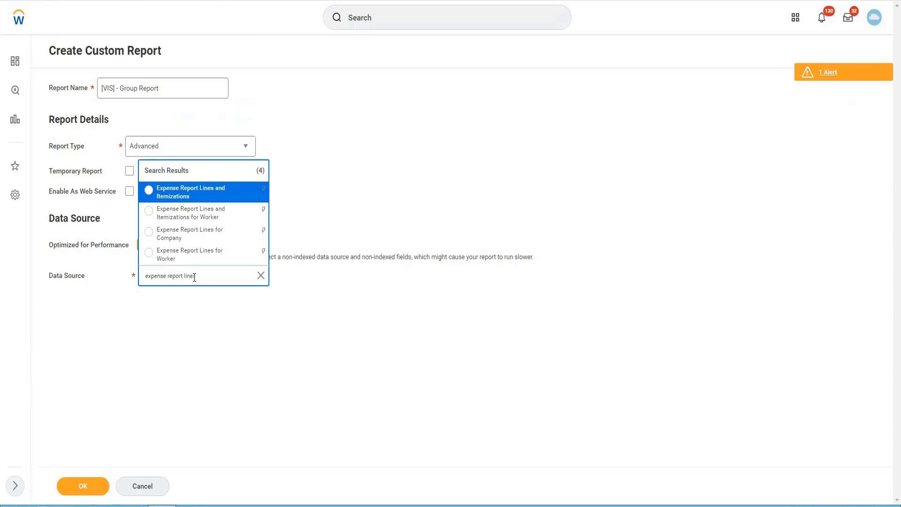
click(203, 237)
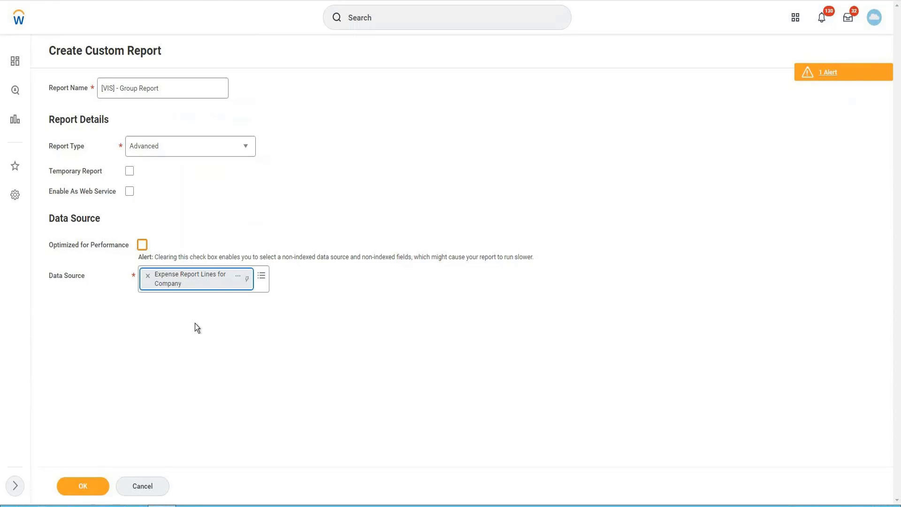
click(85, 485)
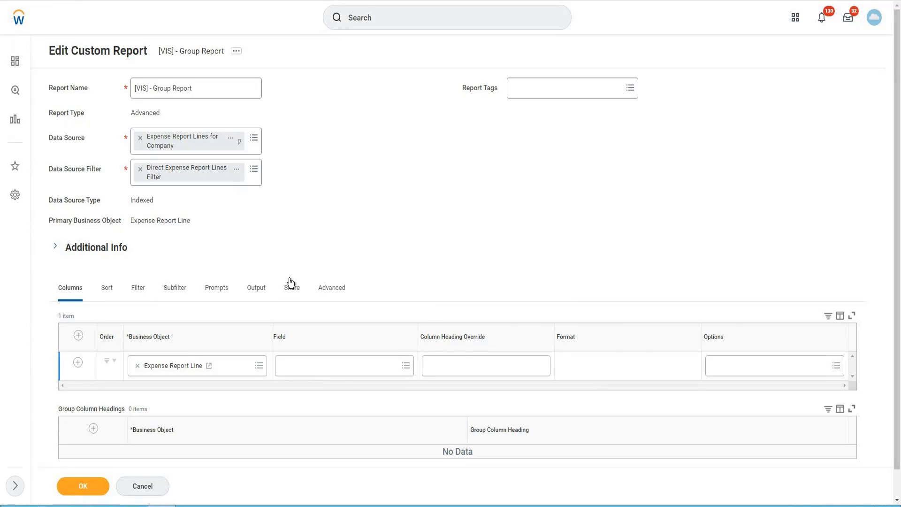
Set the first report column's field to Group Name.
click(347, 371)
text(Group Na)
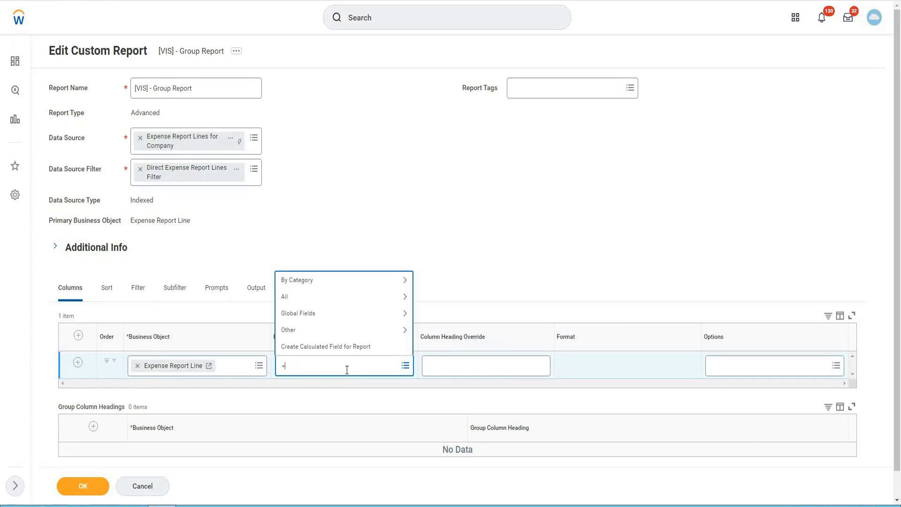
text(me)
key(Return)
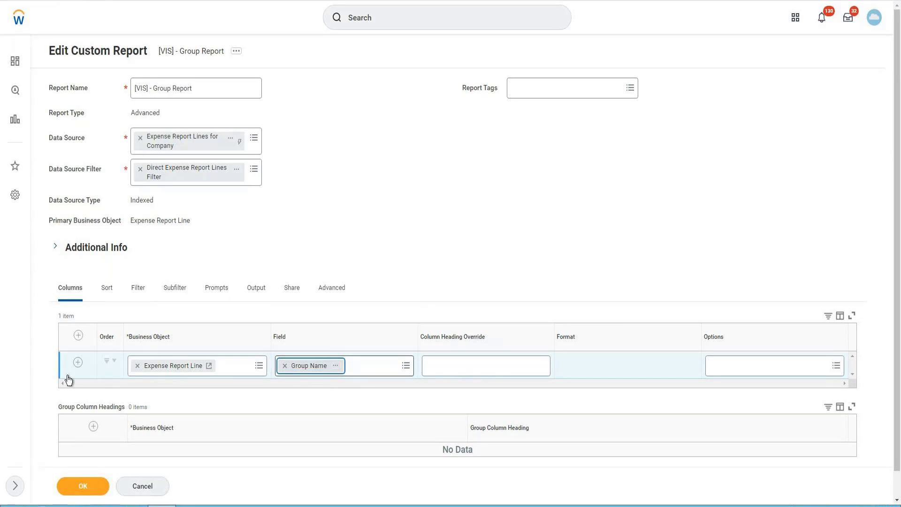
Add a second column row and override the Group Name column's heading with "Region/Cost Center".
click(79, 365)
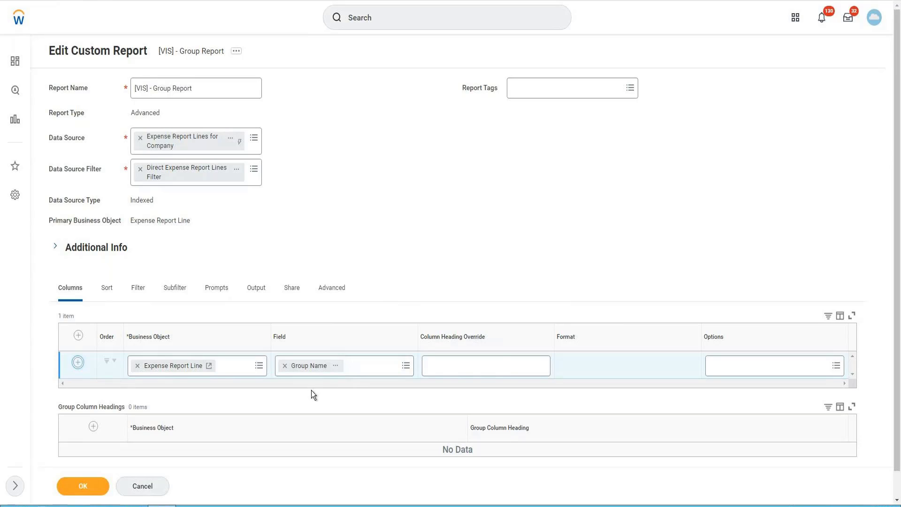
scroll(311, 390, down, 1)
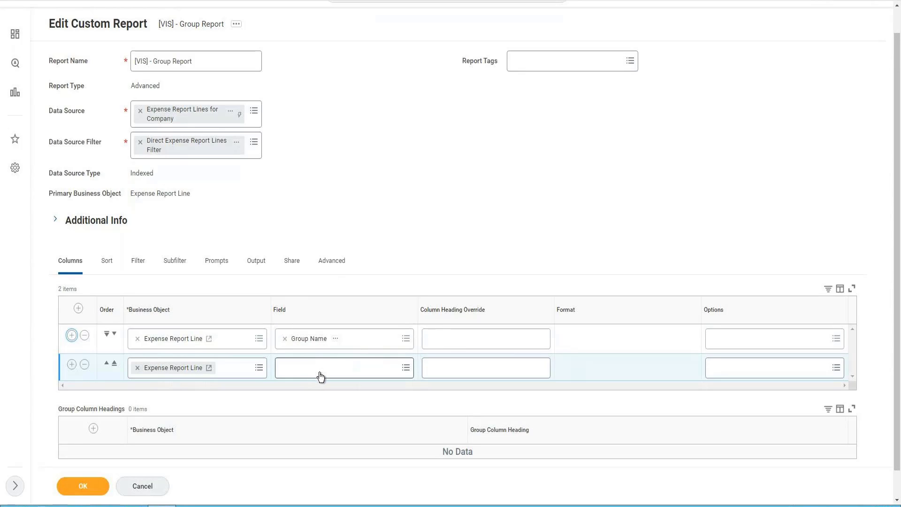
click(461, 343)
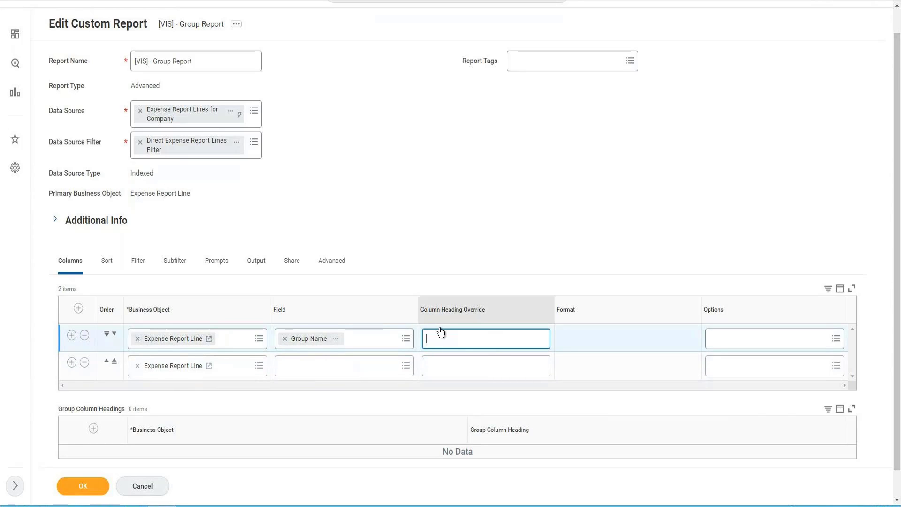
text(Reg)
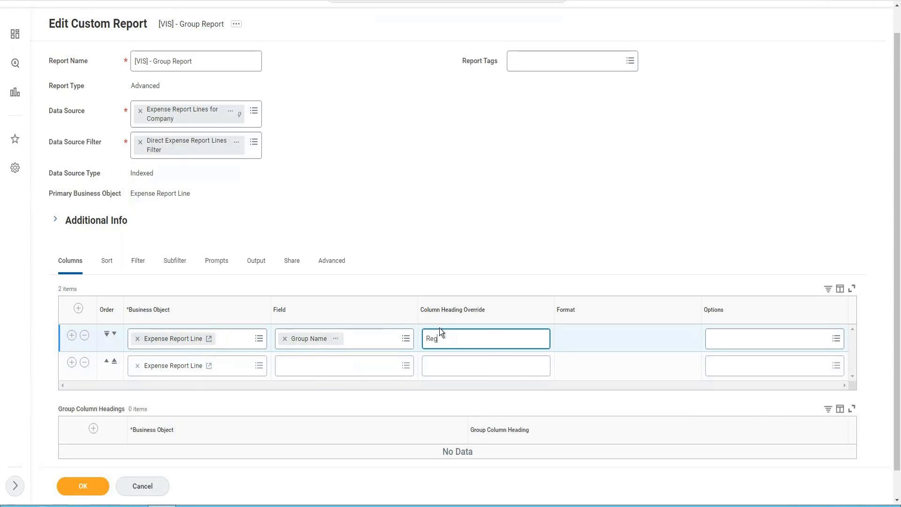
text(ion/Cost Center)
Examine the description of the Group Name report field.
click(335, 338)
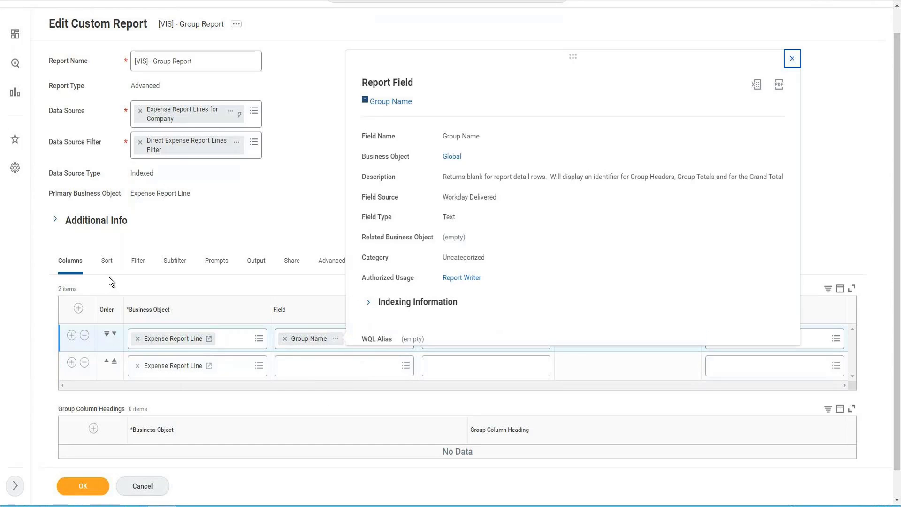
drag(472, 177, 727, 175)
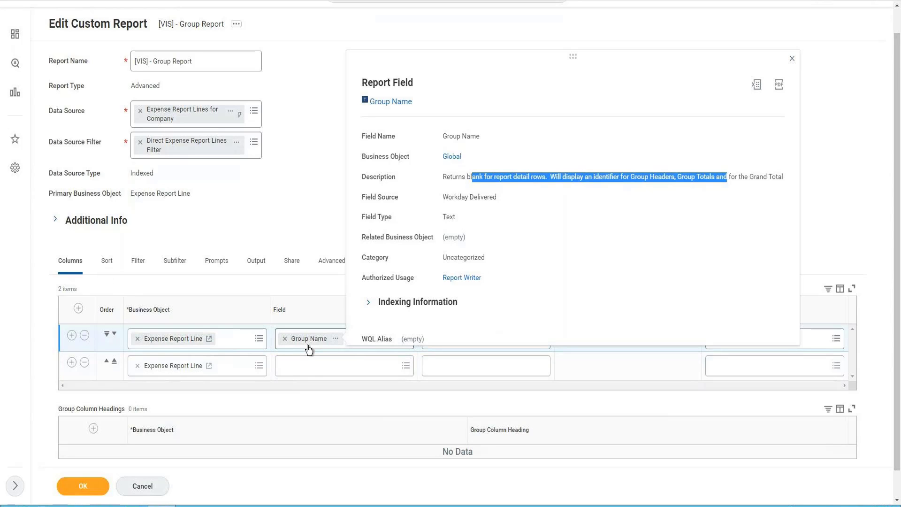
click(311, 369)
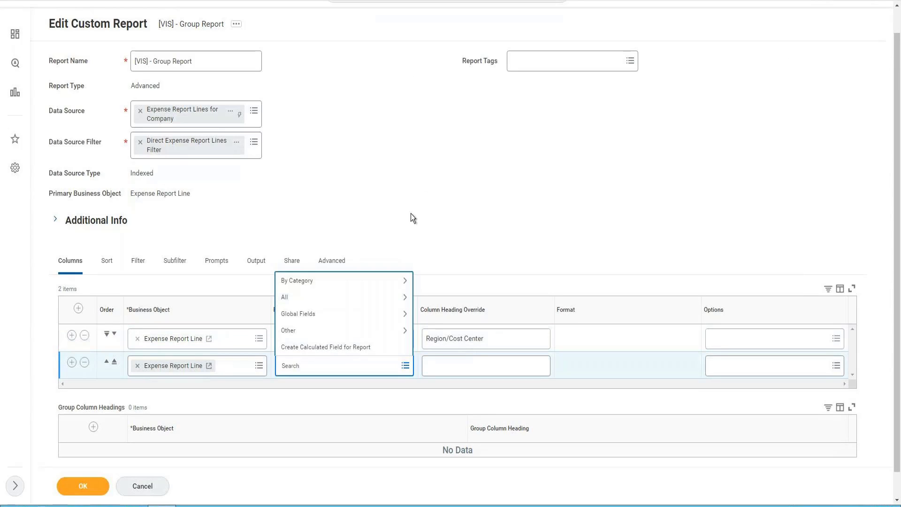
click(410, 214)
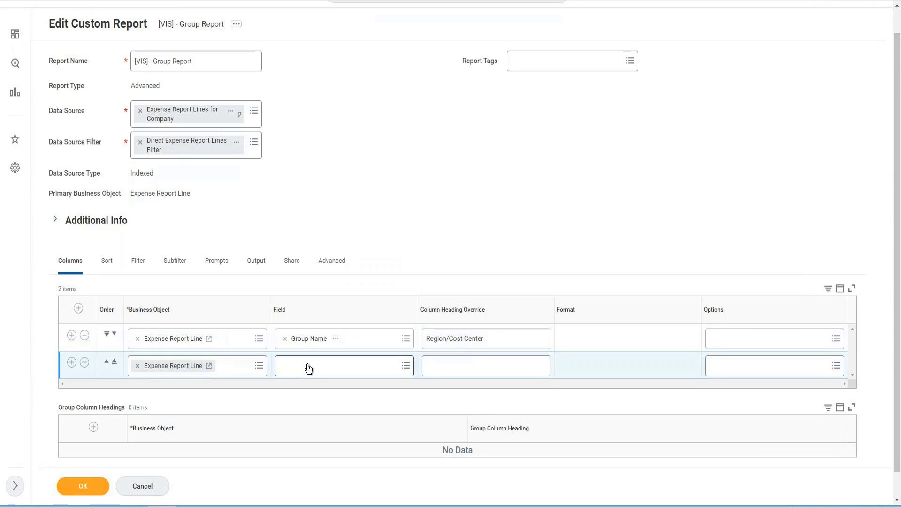
Set the second report column's field to Worker.
click(308, 365)
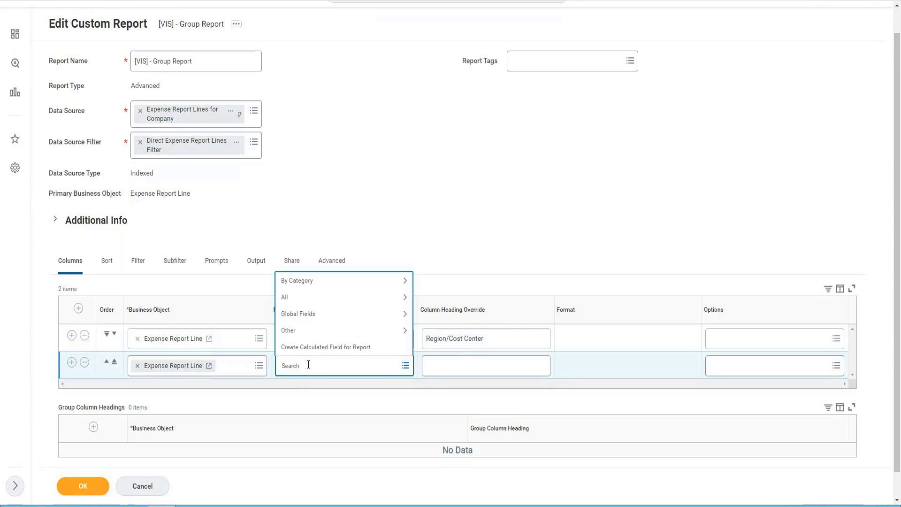
text(Worker)
key(Return)
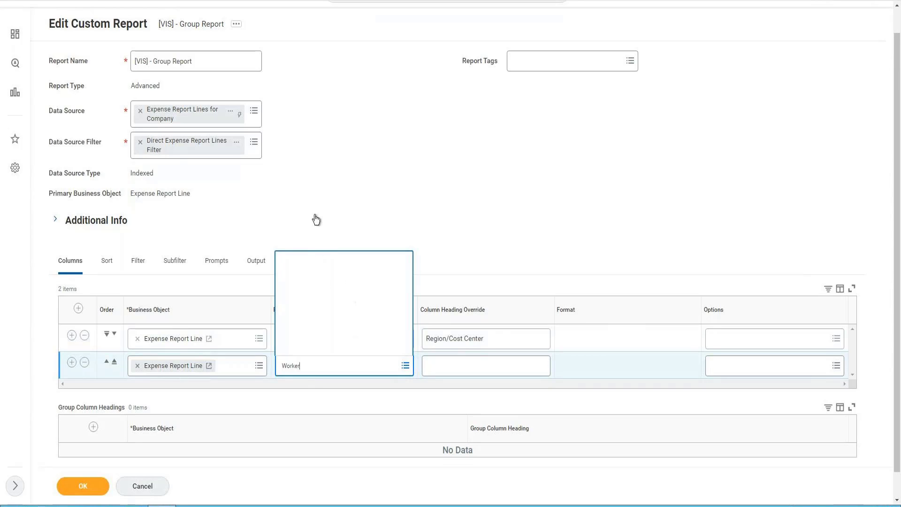
key(Return)
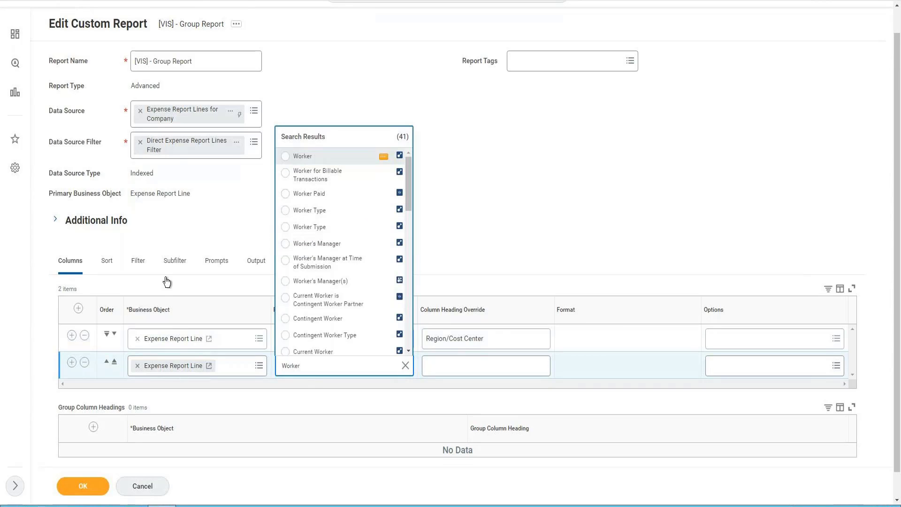
click(126, 350)
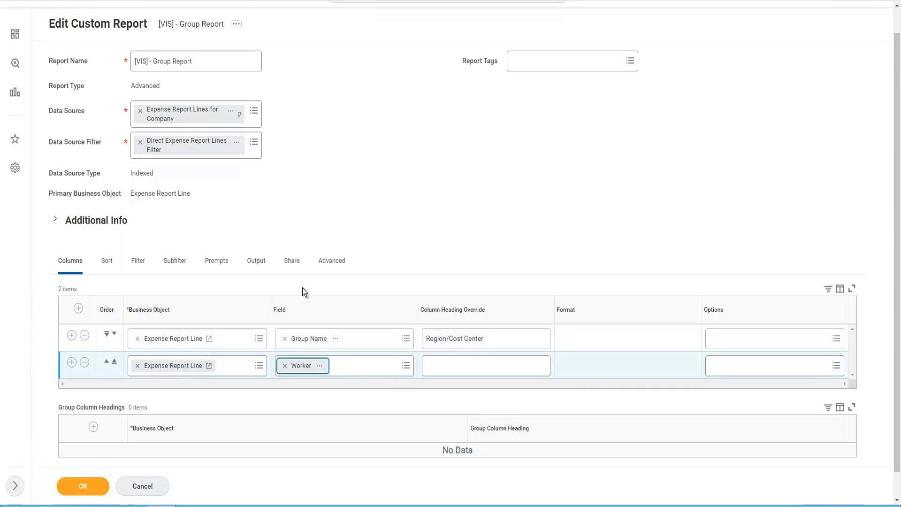
Add a third report column on Expense Report Line and set its field to Expense Report.
scroll(294, 297, down, 1)
click(72, 335)
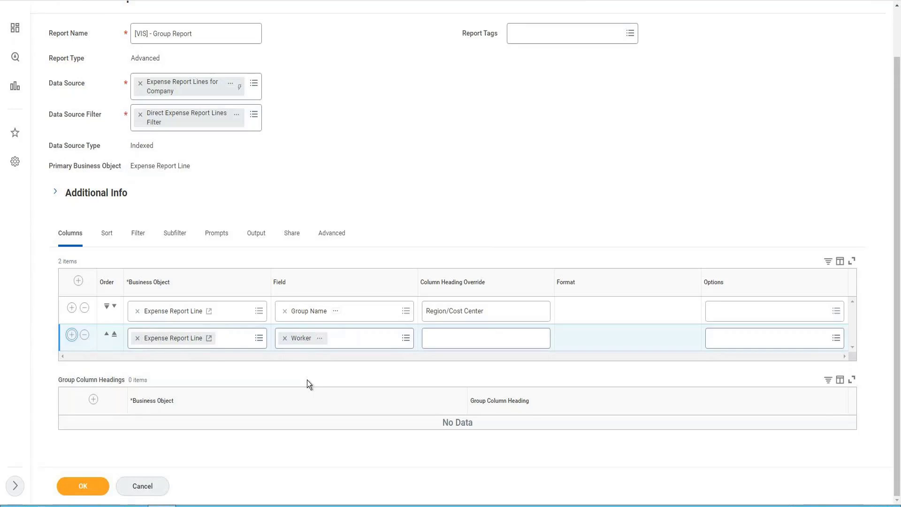
click(308, 363)
text(Ex)
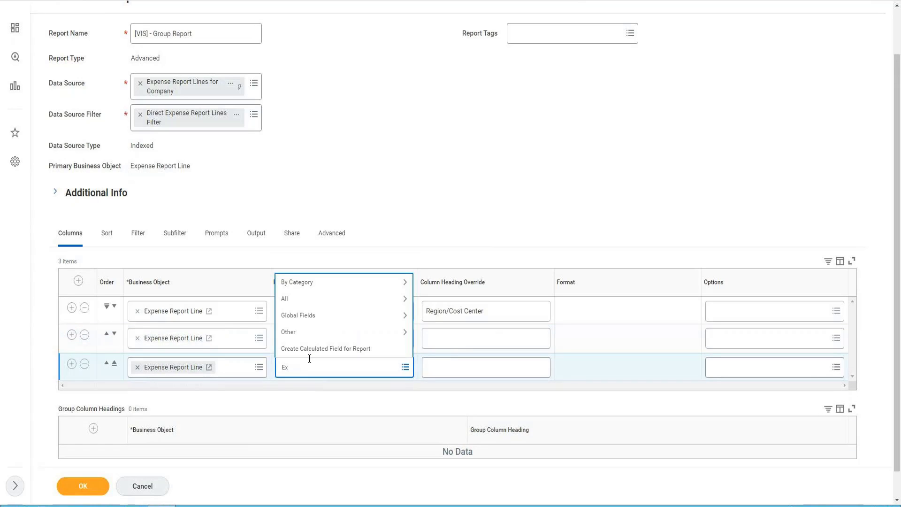
text(pense report)
key(Return)
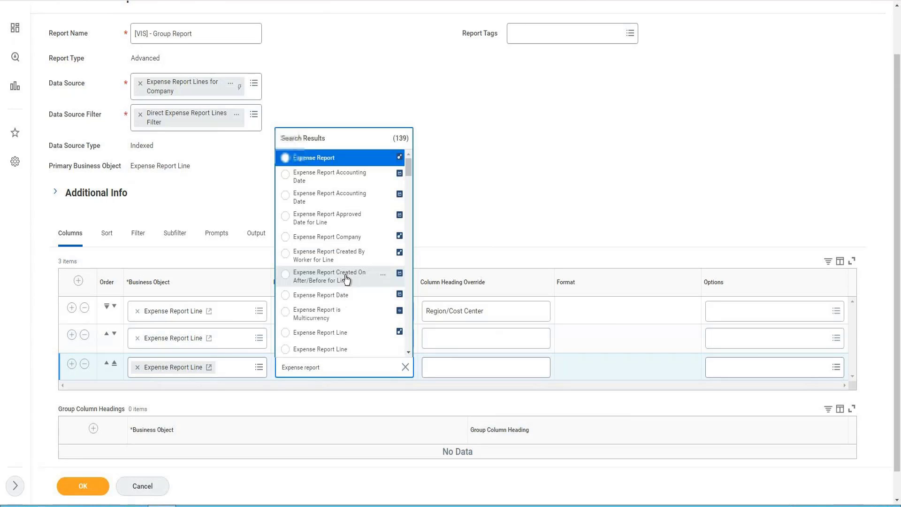
click(334, 159)
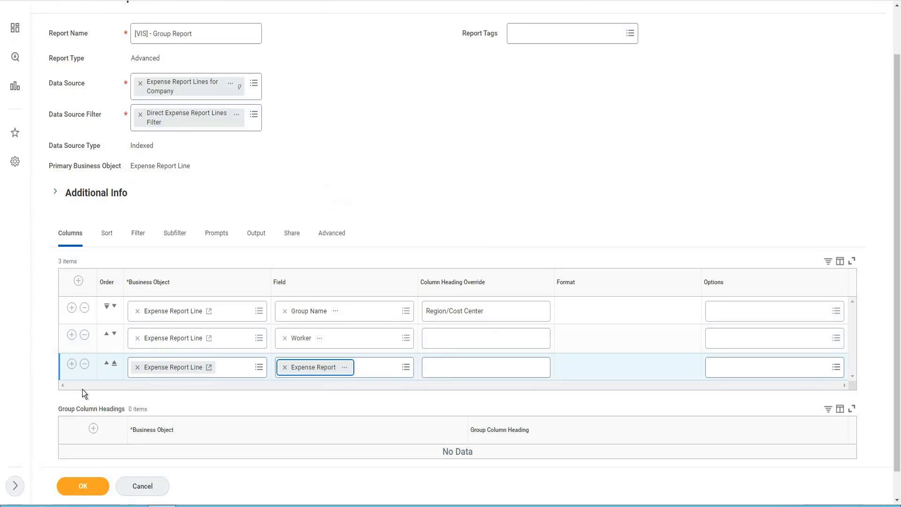
Add a fourth report column on Expense Report Line and set its field to Expense Line Amount in USD.
click(71, 364)
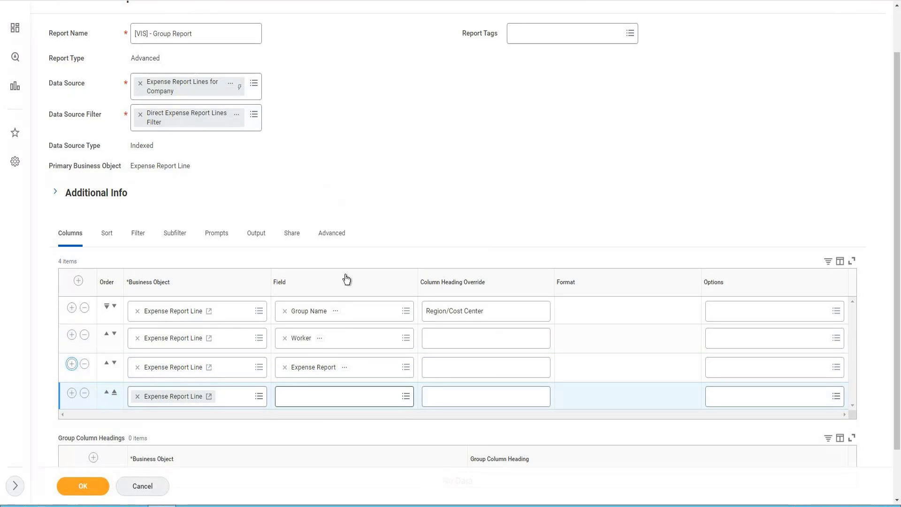
scroll(320, 403, down, 1)
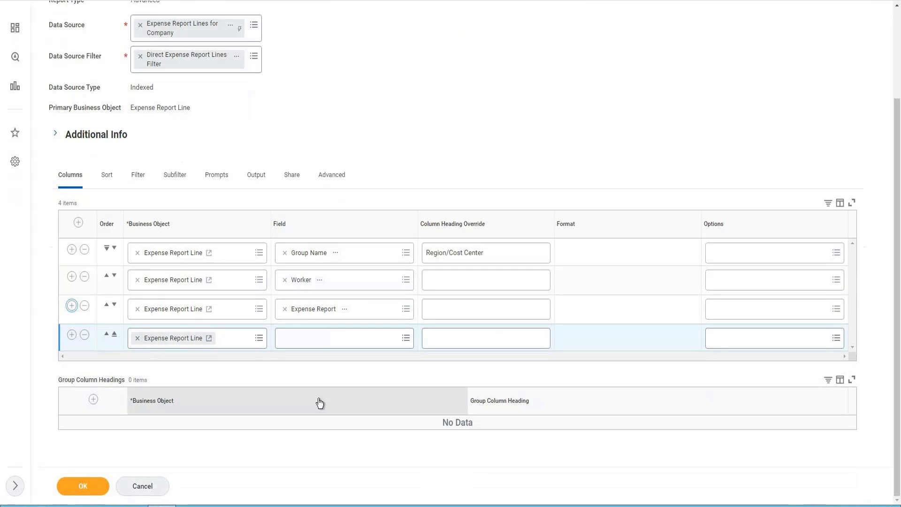
click(320, 338)
text(Ex)
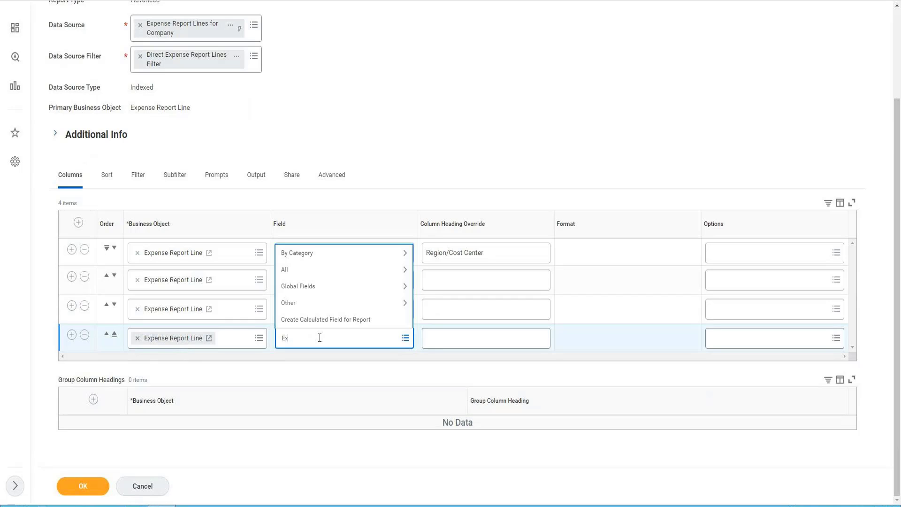
text(pnese)
key(shift+Left)
key(shift+Left)
key(shift+Left)
key(shift+Left)
key(shift+Left)
text(pense)
key(Return)
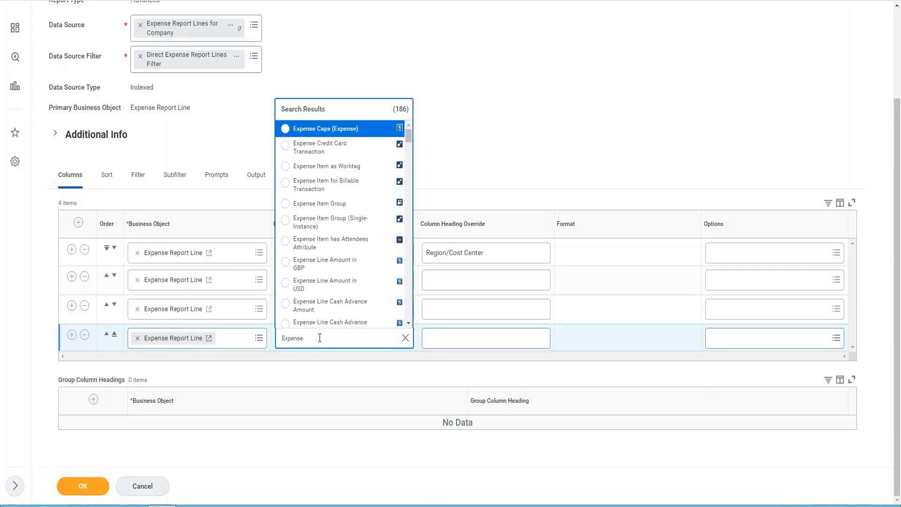
text(Line Amount)
key(Return)
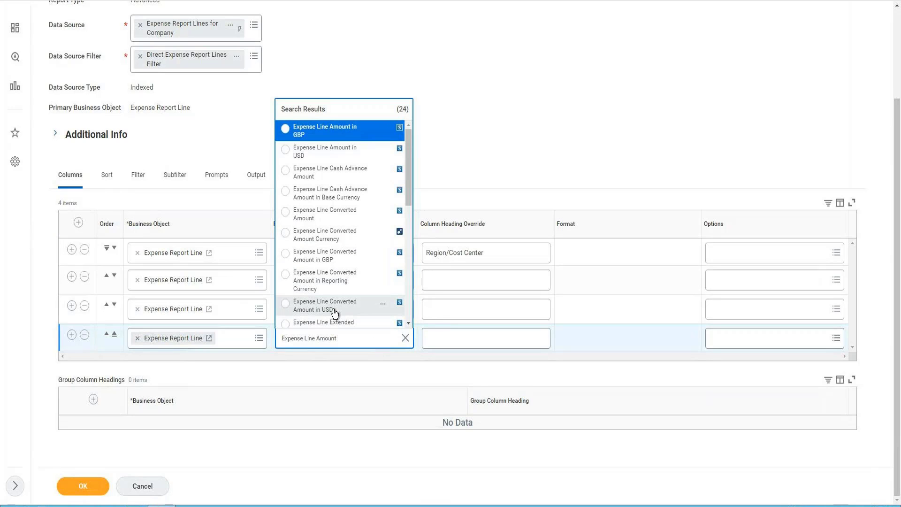
click(323, 151)
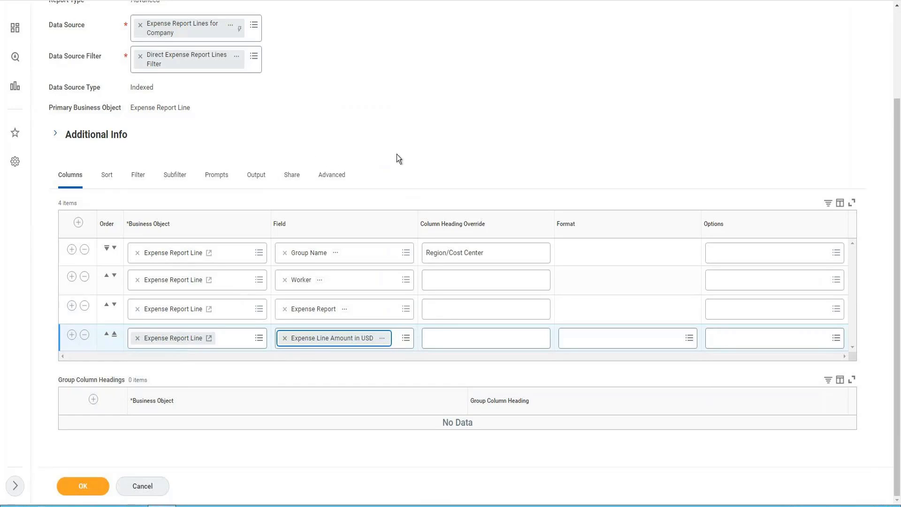
Add a fifth report column and set its field to Count, checking the field's description before choosing it.
click(72, 335)
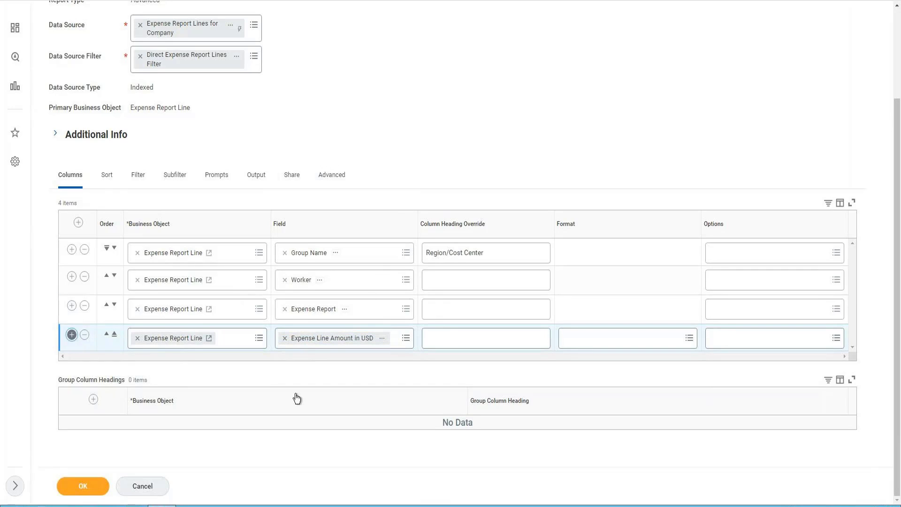
click(315, 368)
text(C)
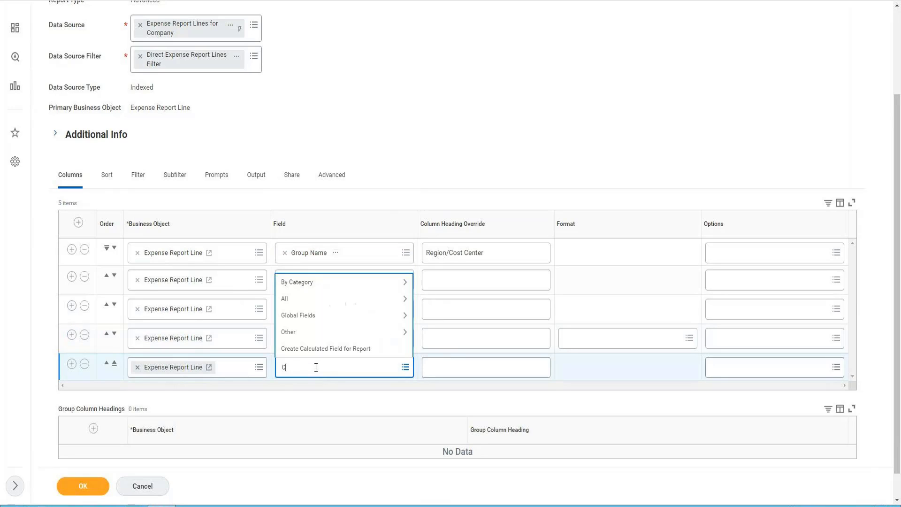
text(ount)
key(Return)
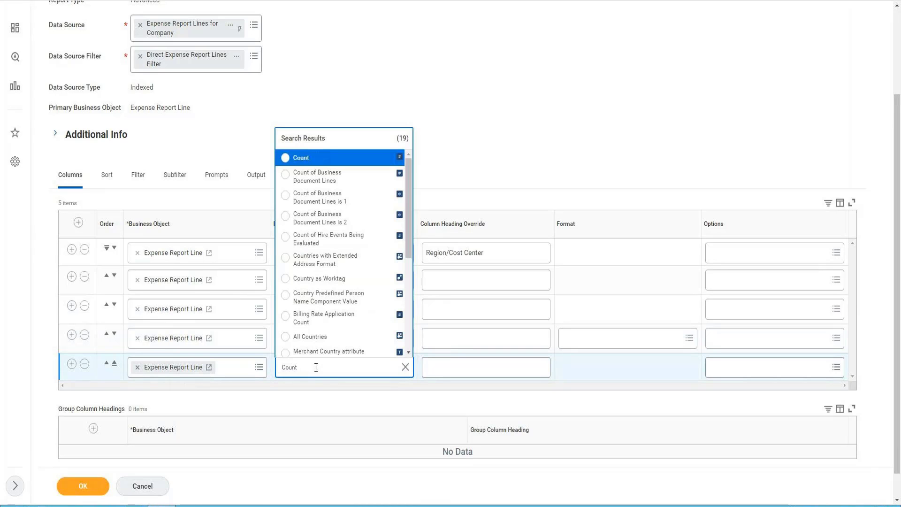
click(383, 160)
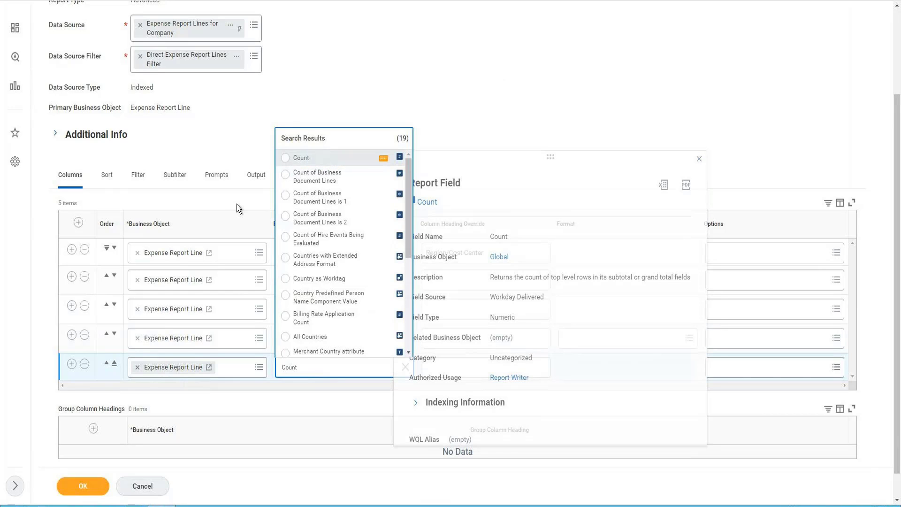
click(303, 160)
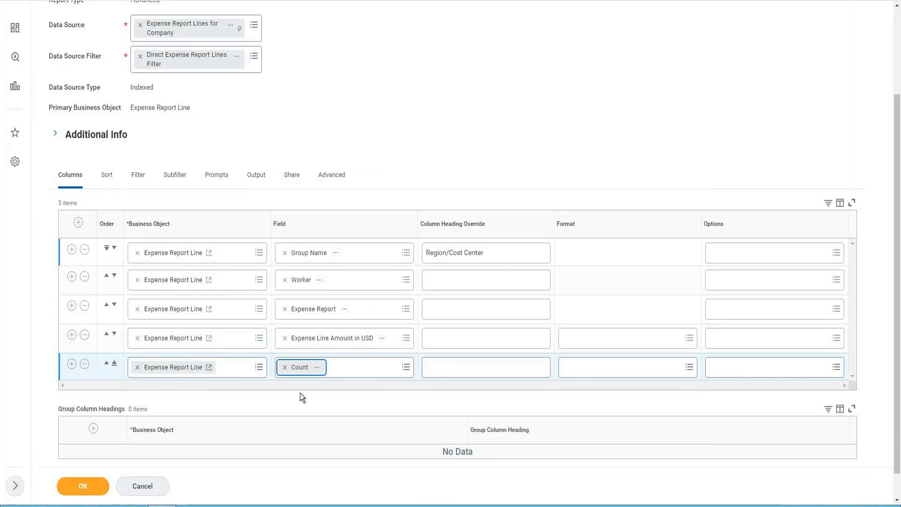
click(482, 367)
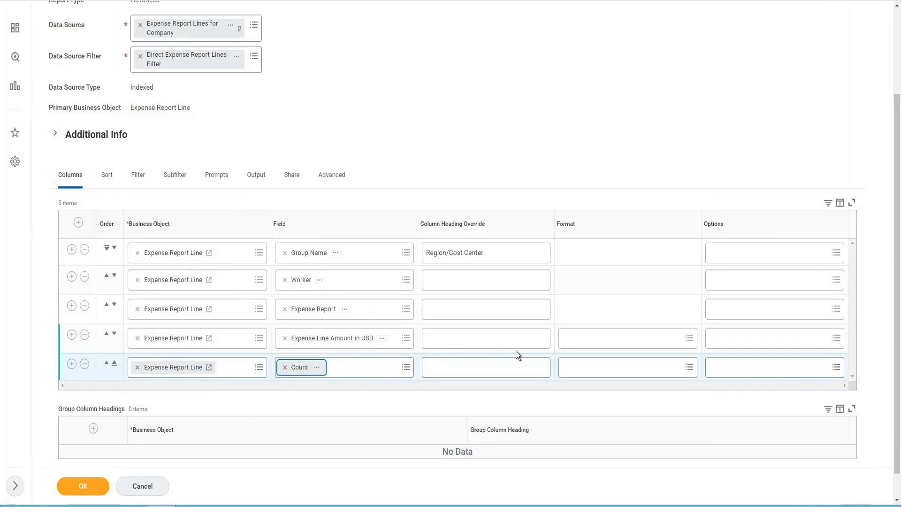
Assign the Sum option to the Expense Line Amount in USD column.
click(786, 336)
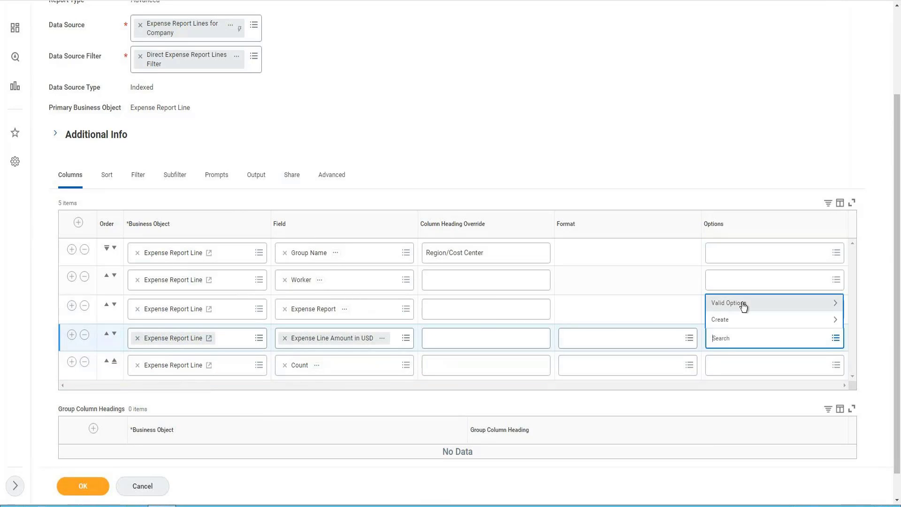
click(743, 304)
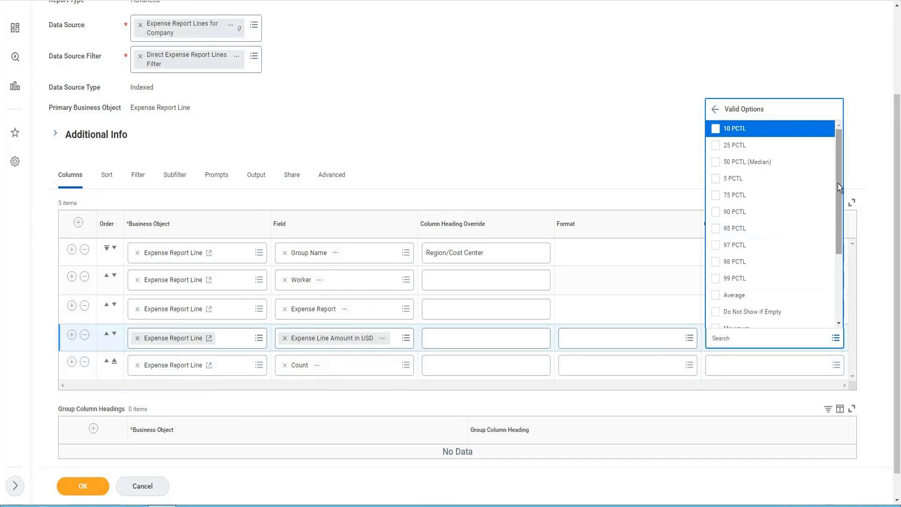
drag(839, 187, 824, 265)
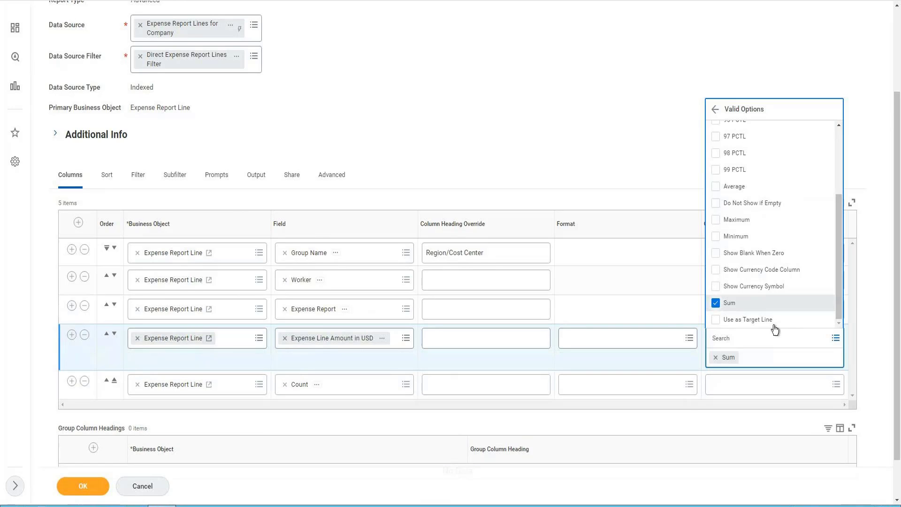
click(504, 257)
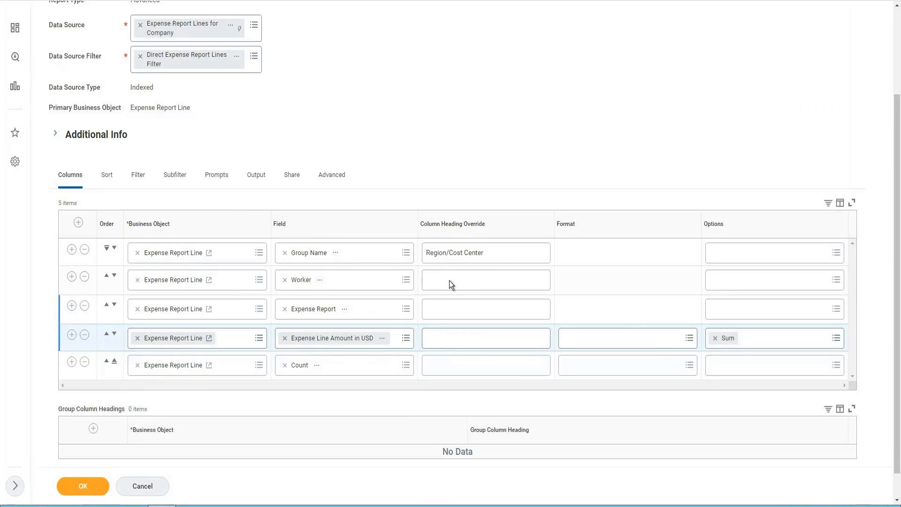
Add the Show Currency Symbol option to the Expense Line Amount in USD column.
click(777, 340)
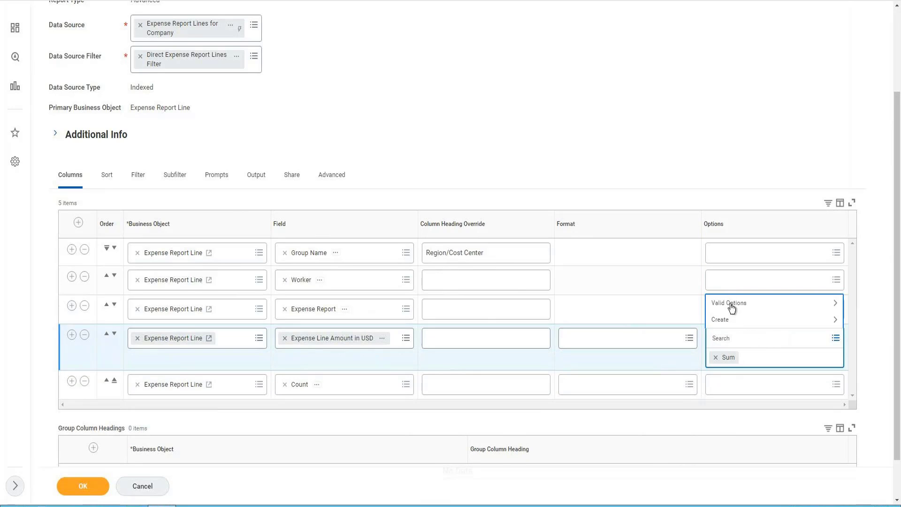
click(731, 305)
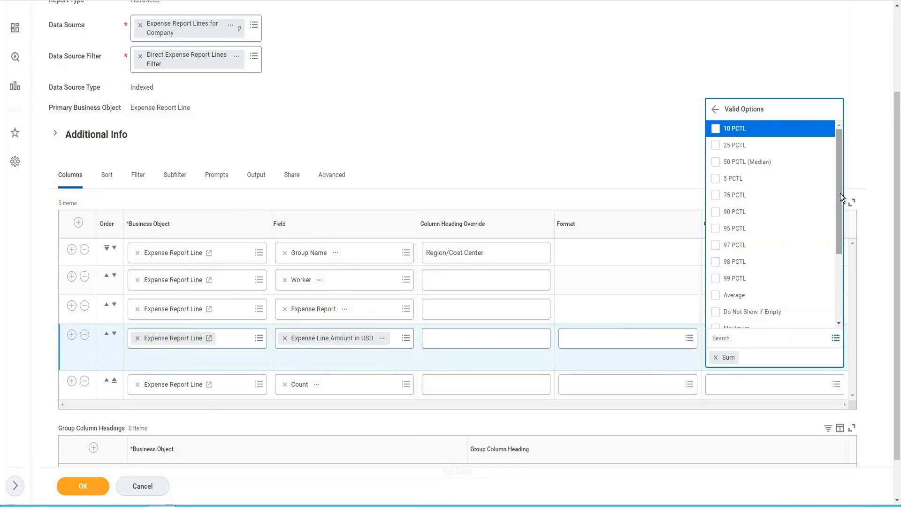
scroll(836, 220, down, 3)
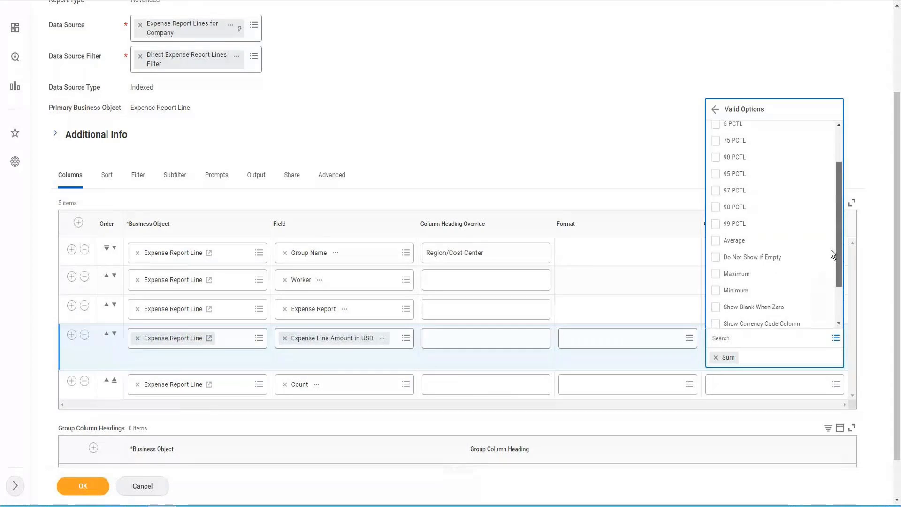
scroll(775, 279, down, 3)
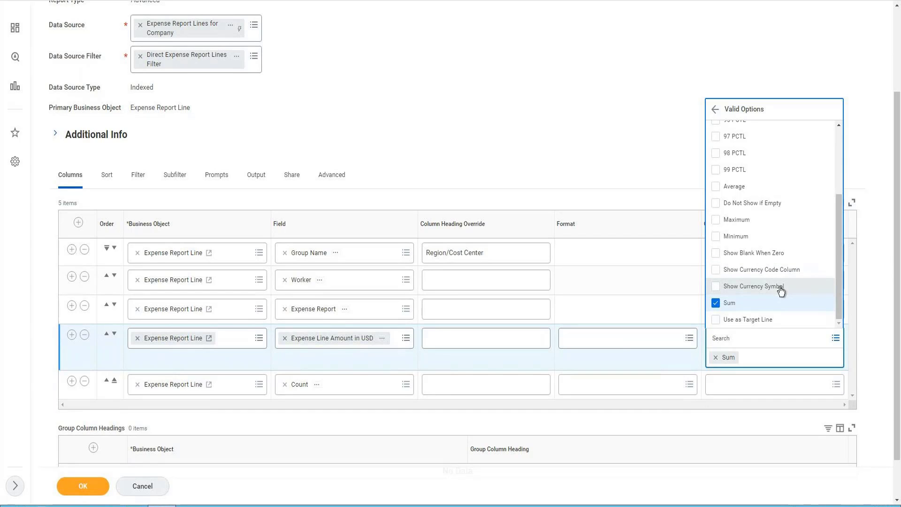
click(781, 290)
click(483, 172)
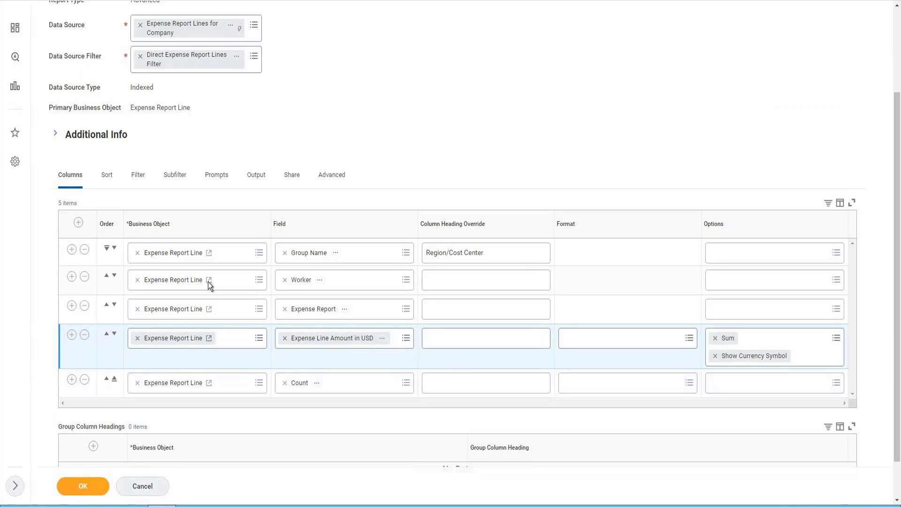
Add two rows to the report's Sort and Group settings and set the first row's field to Region.
click(108, 178)
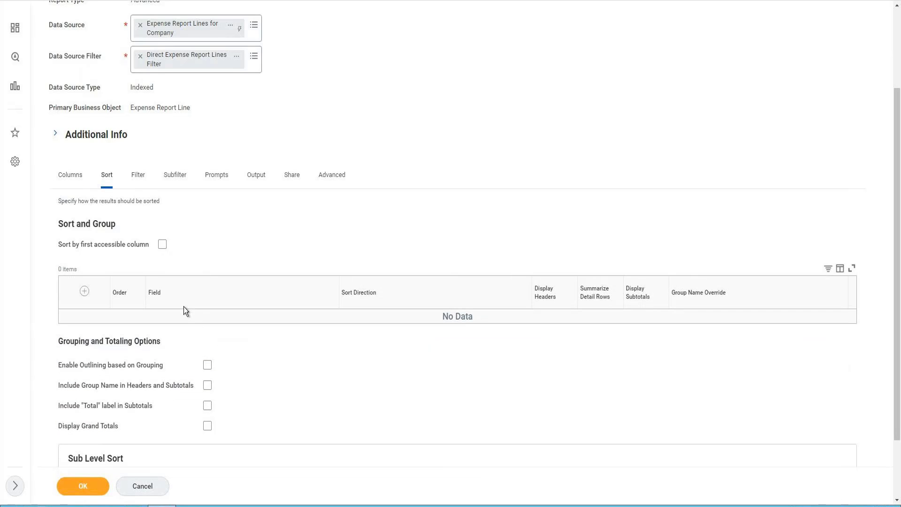
click(85, 293)
click(85, 292)
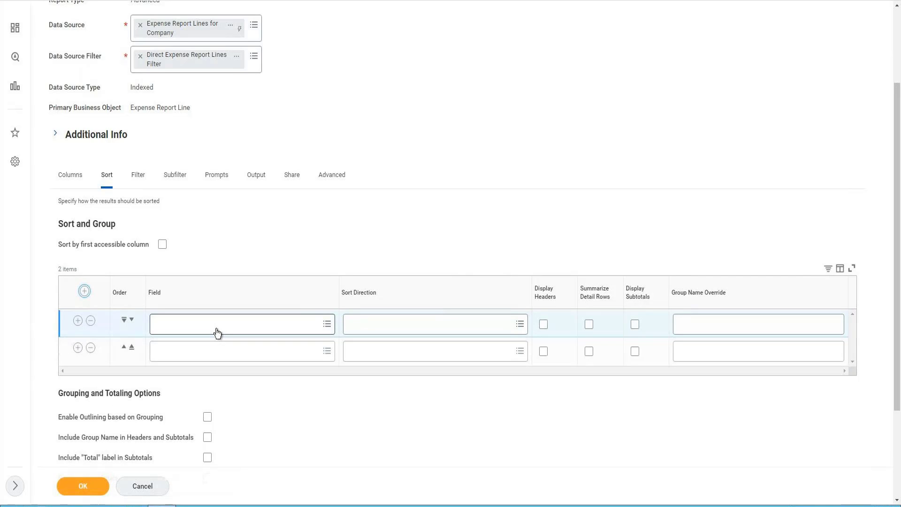
click(216, 331)
text(Region)
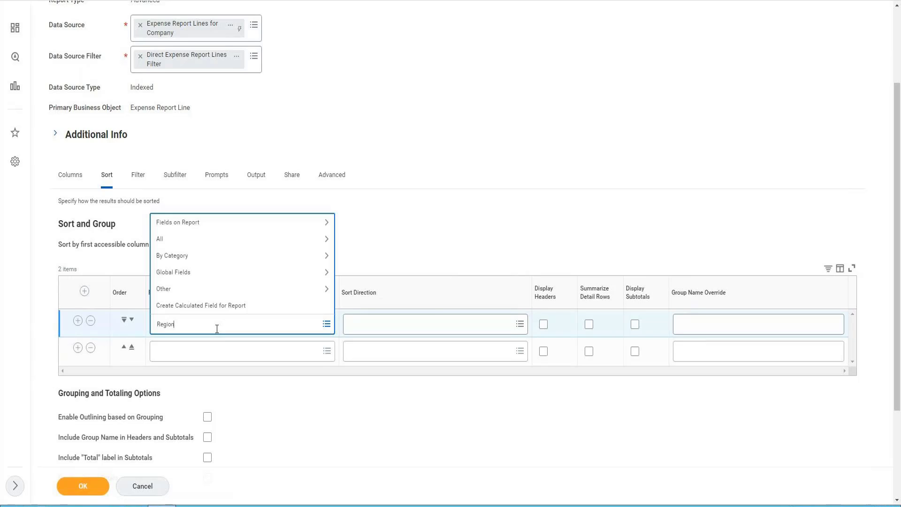
key(Return)
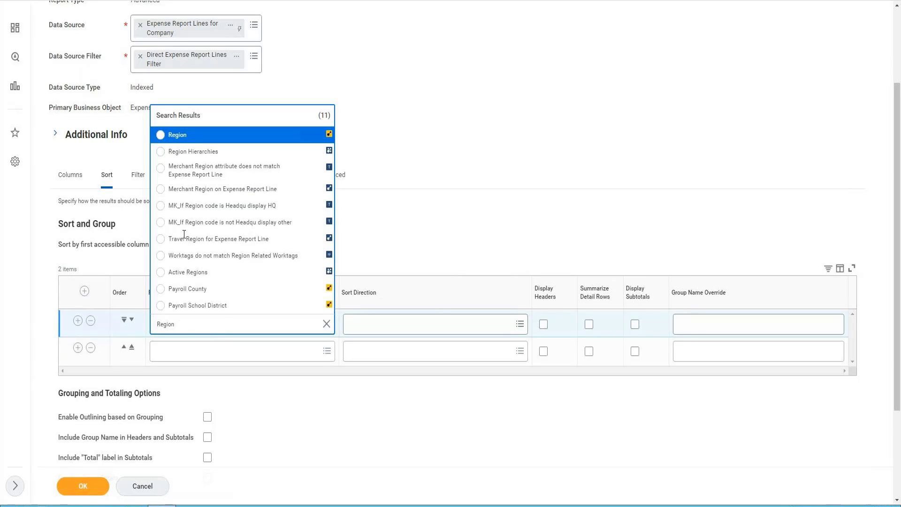
click(169, 137)
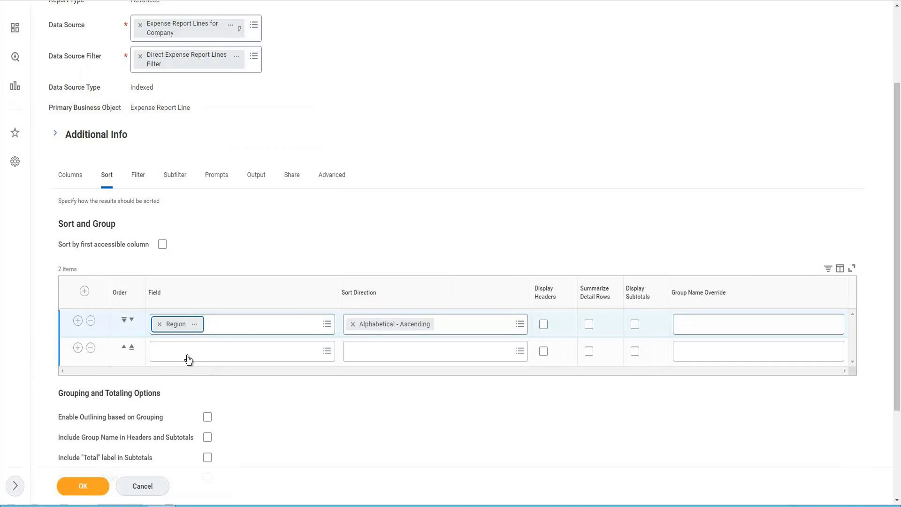
Set the second Sort and Group row's field to Cost Center.
click(187, 353)
text(Cso)
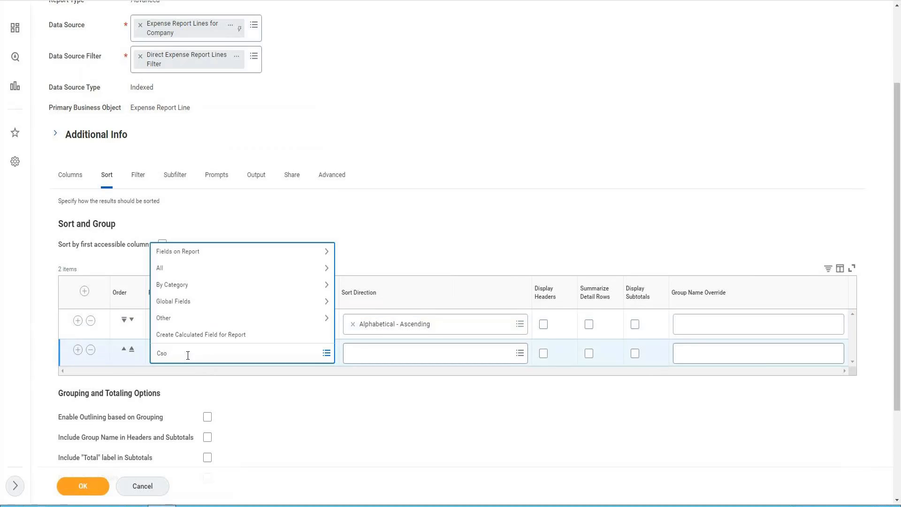
key(BackSpace)
key(BackSpace)
text(ost Center)
key(Return)
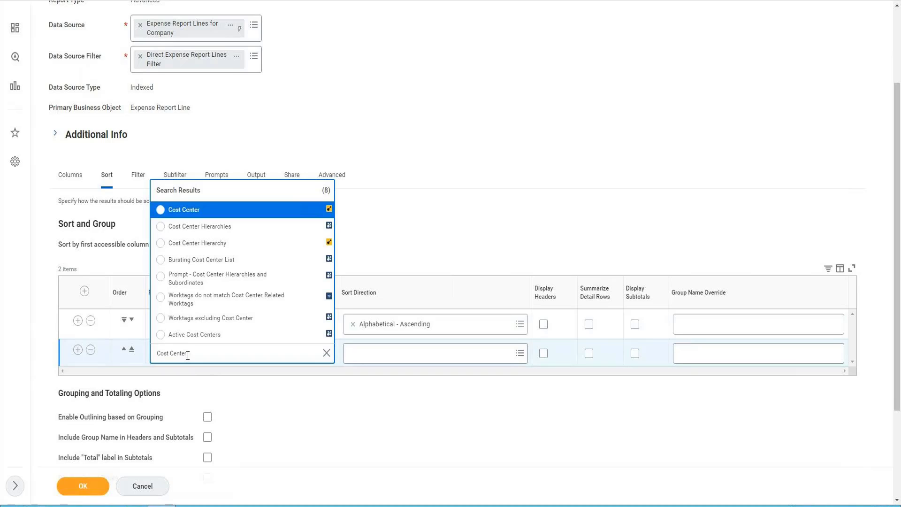
key(Return)
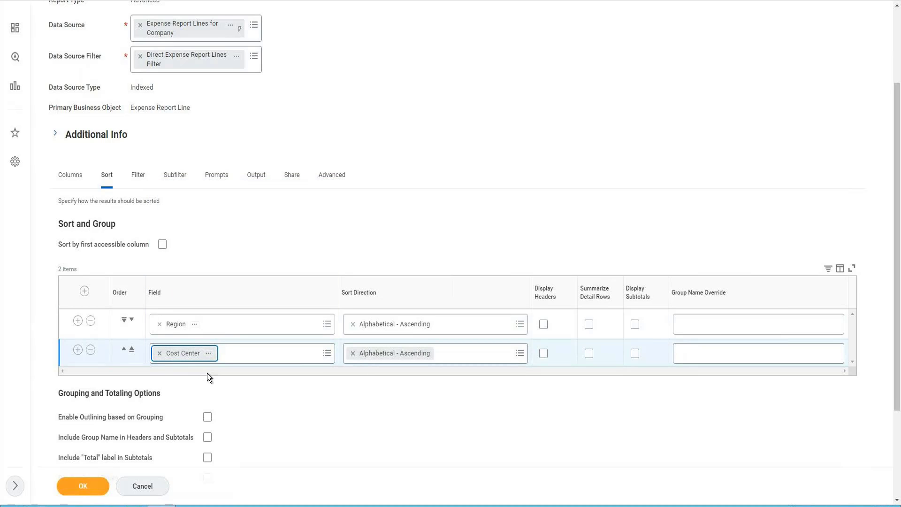
Enable Display Headers for both the Region and Cost Center sort groups.
click(544, 325)
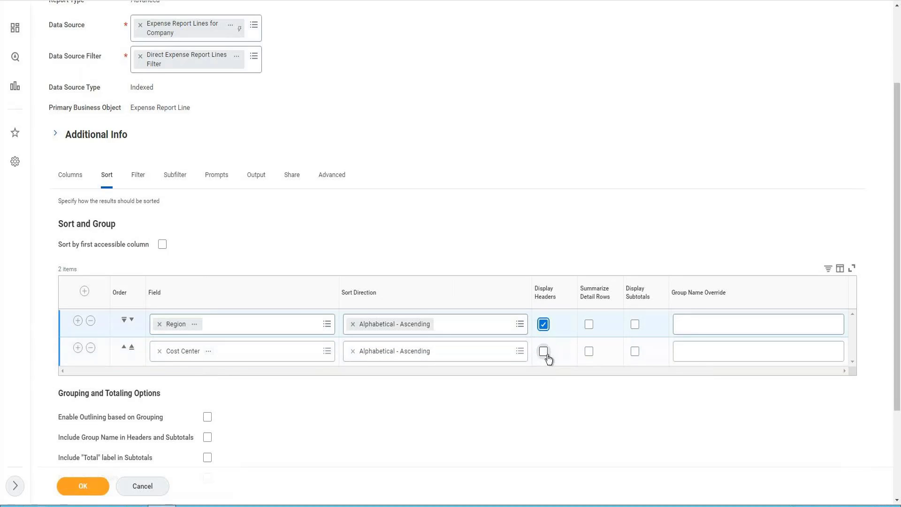
click(543, 351)
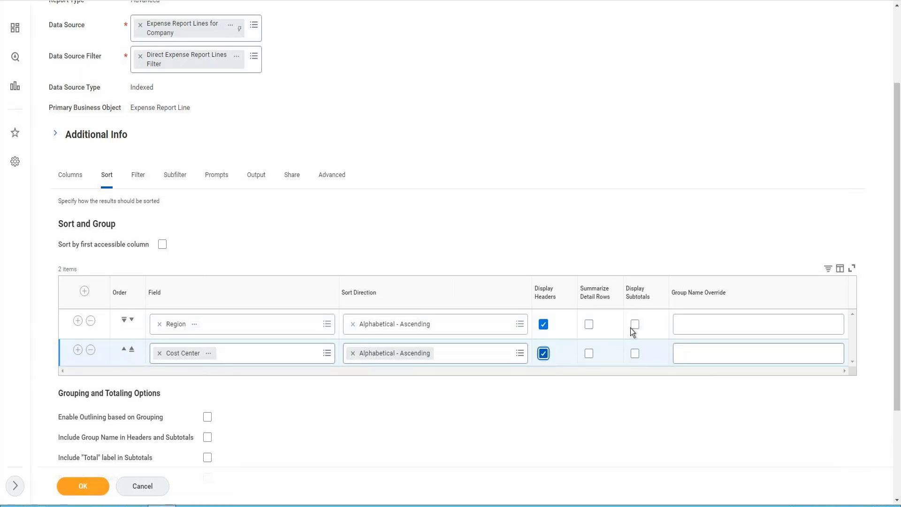
Enable Display Subtotals for Region and Cost Center, plus outlining, group names in headers and subtotals, the "Total" label and grand totals.
click(635, 325)
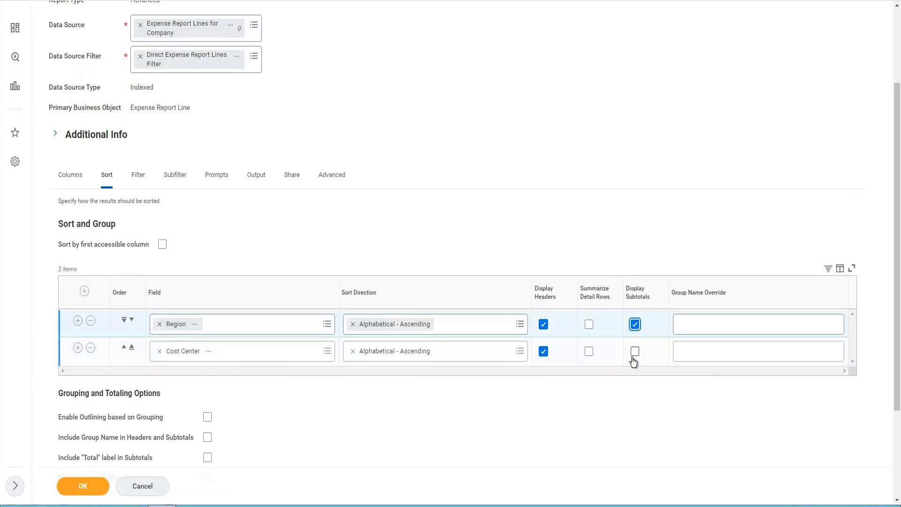
click(635, 351)
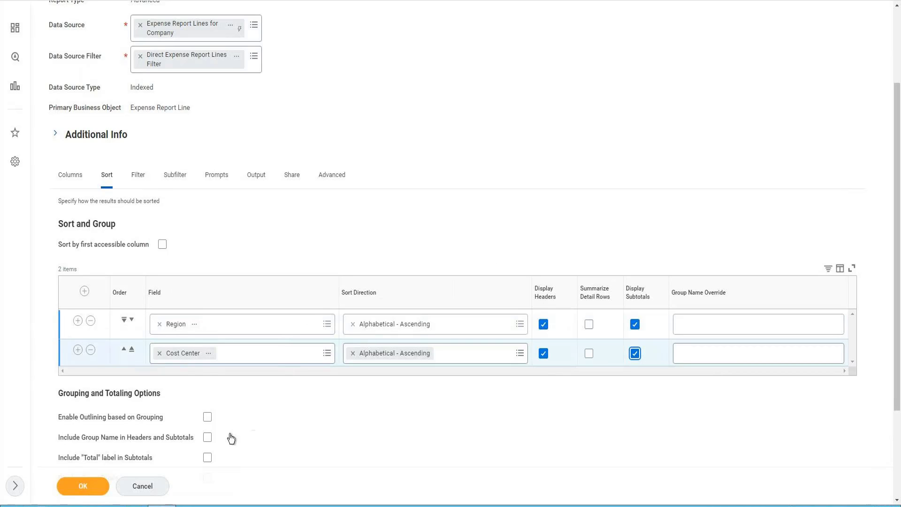
scroll(227, 431, down, 3)
click(207, 312)
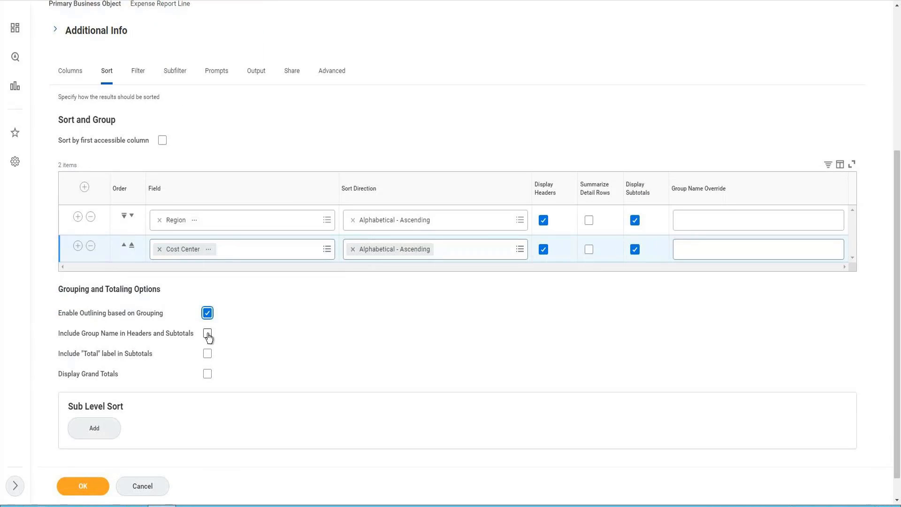
click(208, 334)
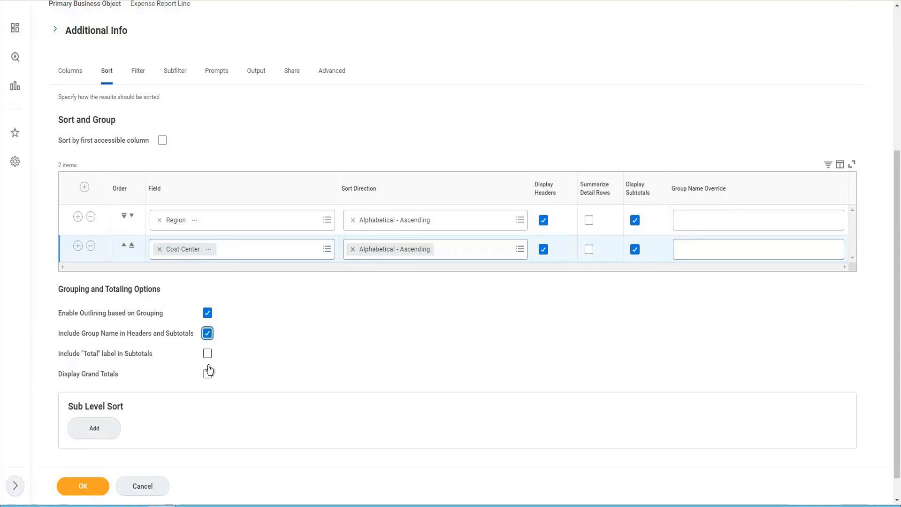
click(207, 354)
click(207, 373)
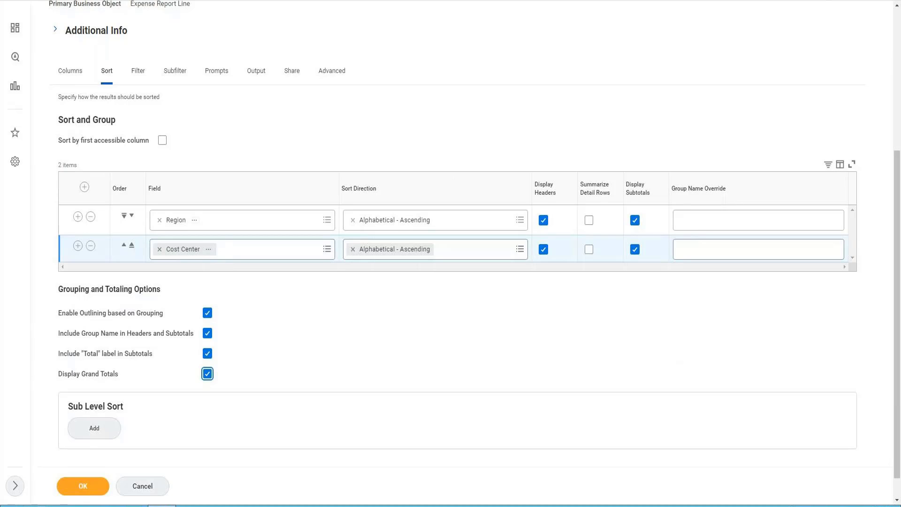
Save the report definition and run the report for the company Global Modern Services, Inc. (USA).
click(86, 491)
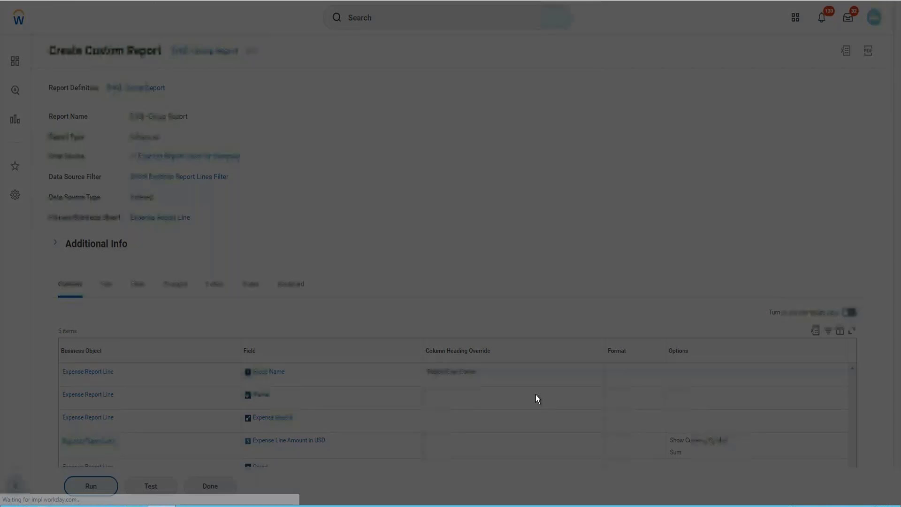
click(429, 136)
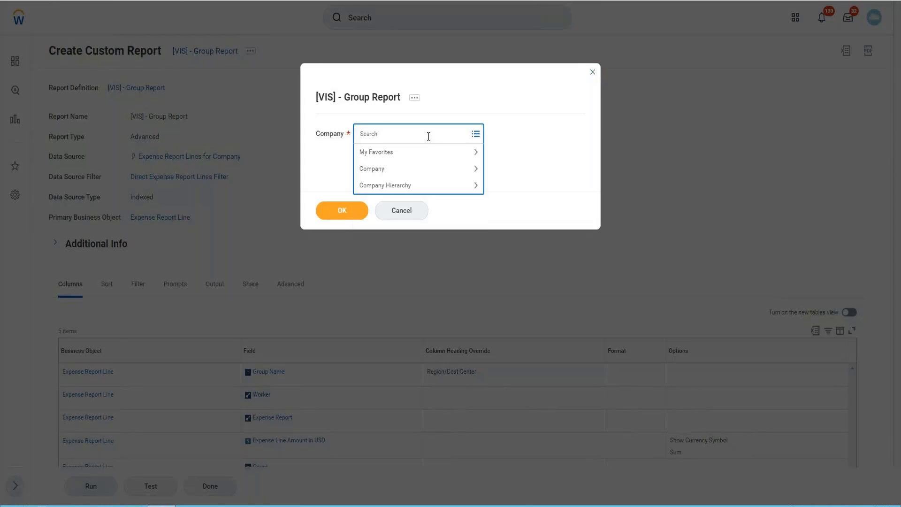
text(GMS)
key(Return)
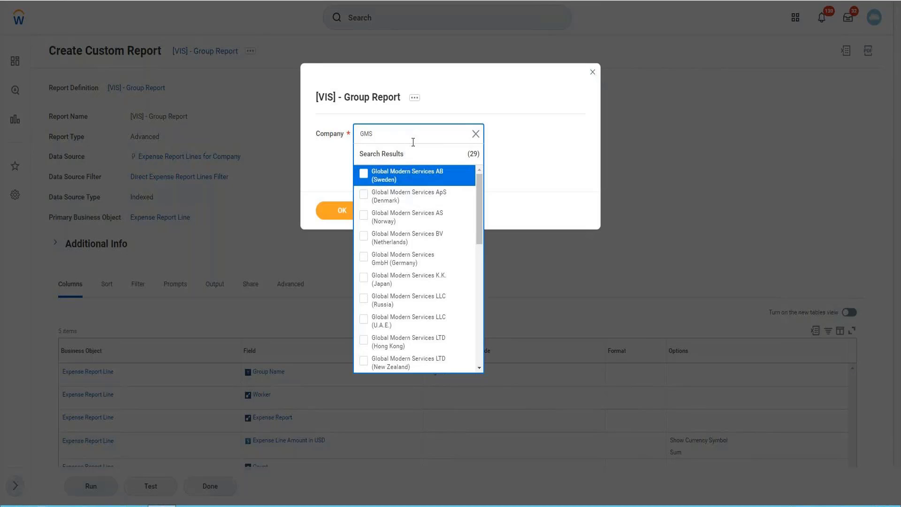
text(USA)
key(Return)
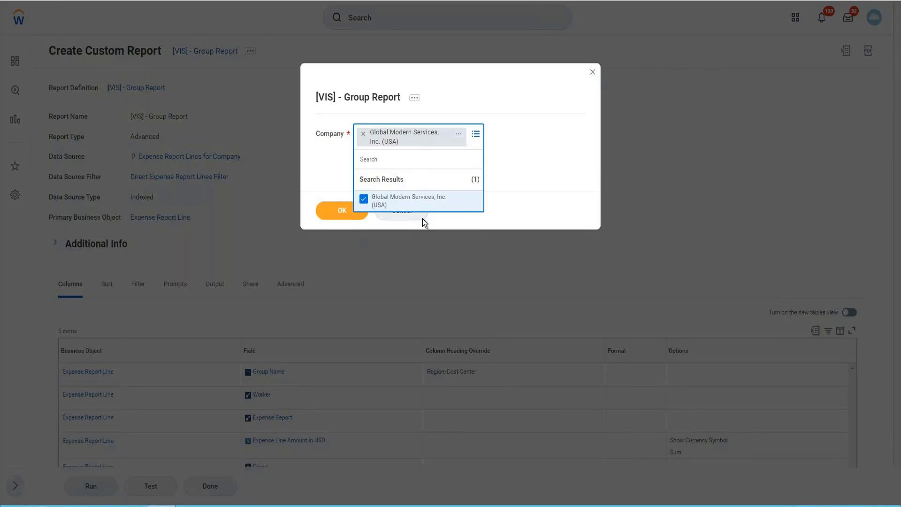
click(331, 209)
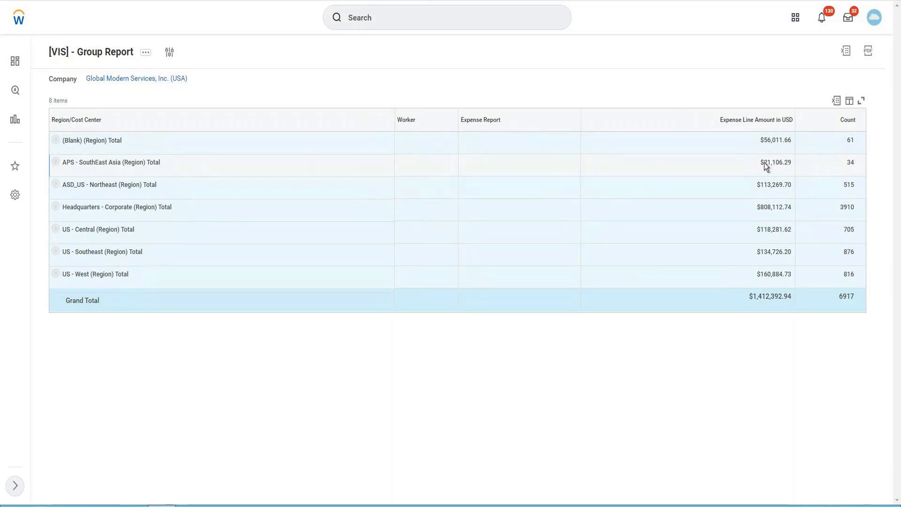
Examine the region amounts and counts, and expand Headquarters - Corporate to view its cost center totals.
drag(763, 163, 789, 161)
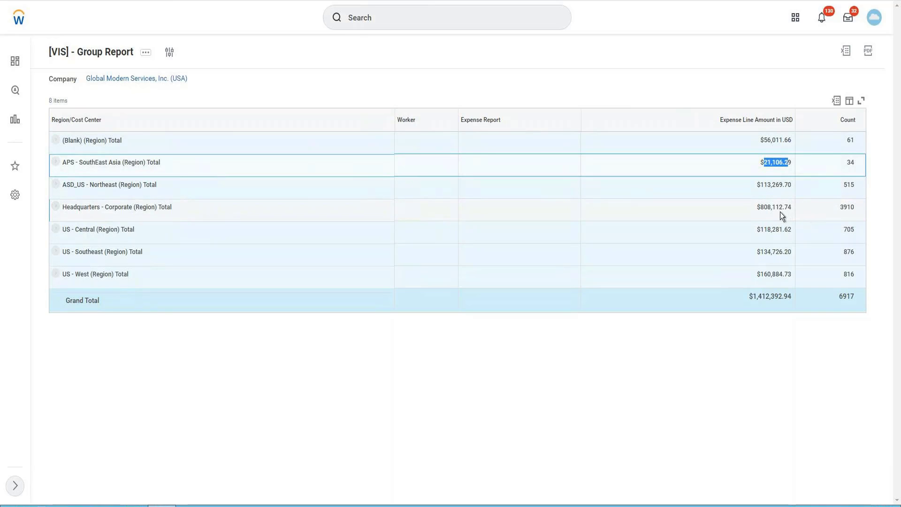
drag(760, 207, 854, 207)
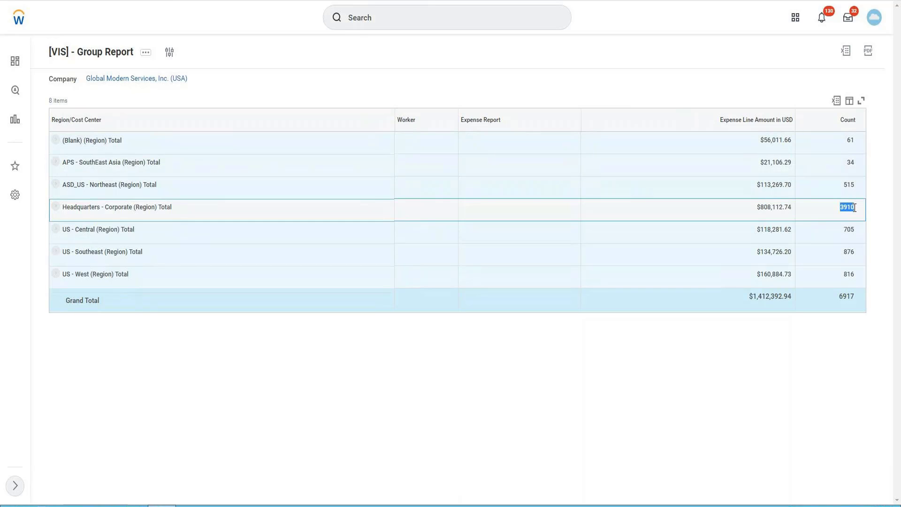
click(56, 209)
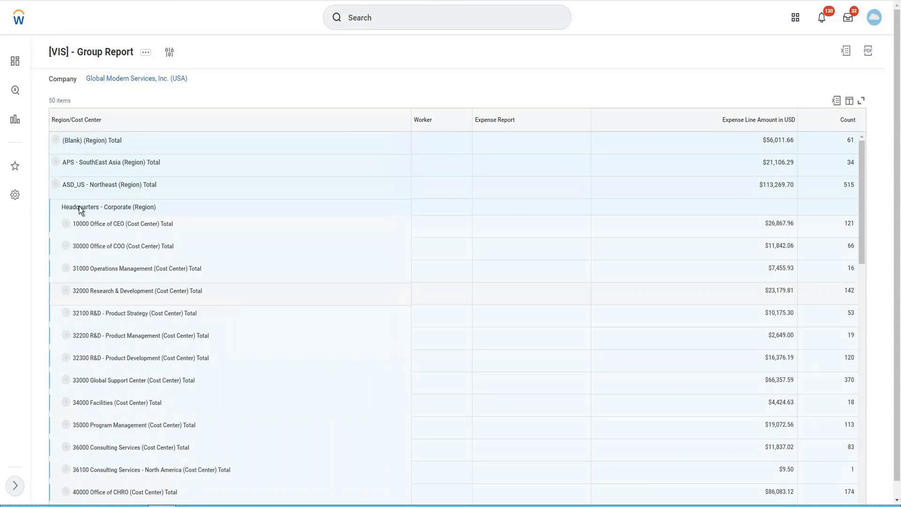
Expand the APS - SouthEast Asia region and examine its region header and cost center total rows.
click(56, 170)
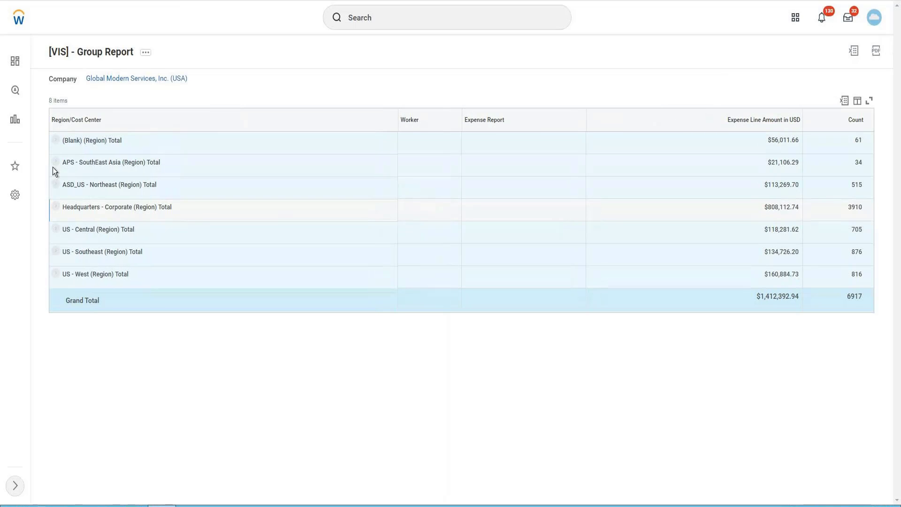
click(55, 161)
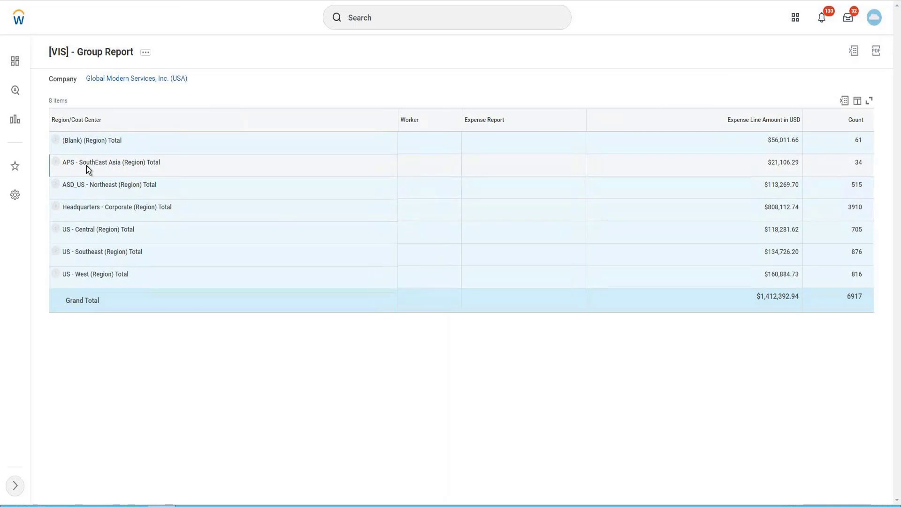
click(858, 162)
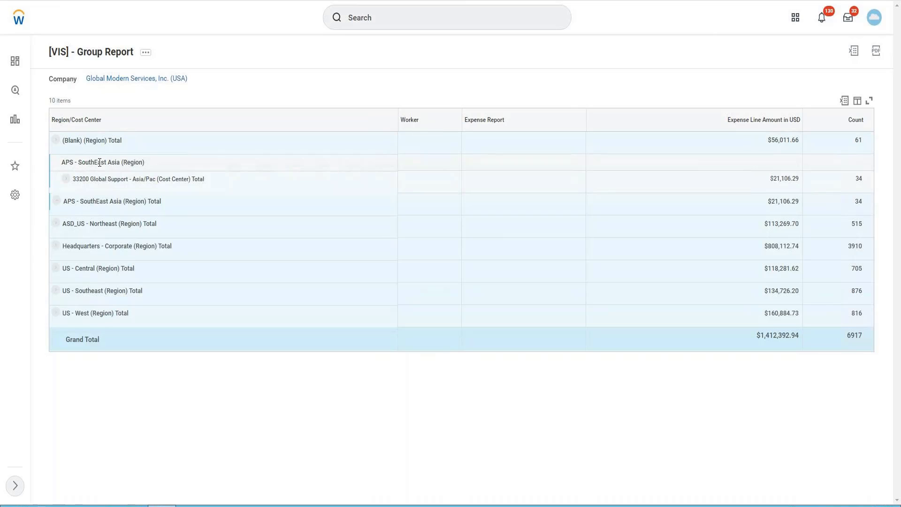
drag(61, 163, 808, 168)
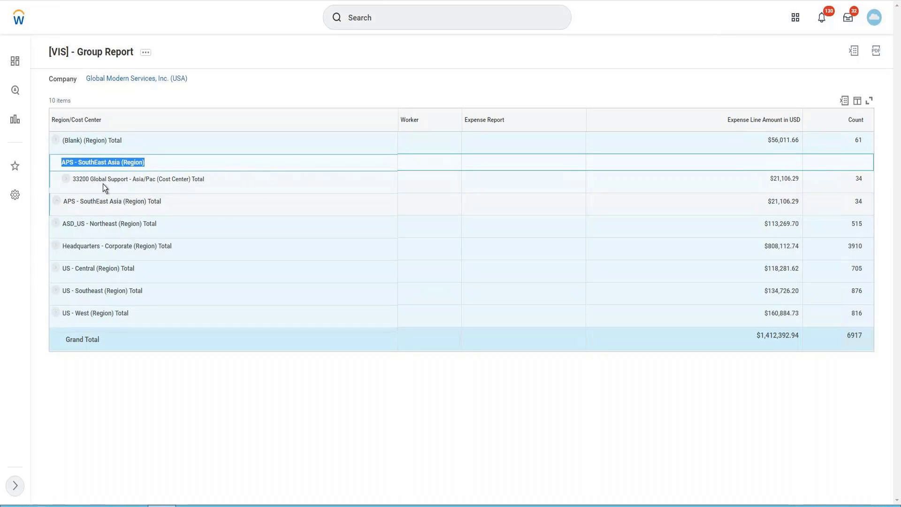
drag(85, 179, 206, 181)
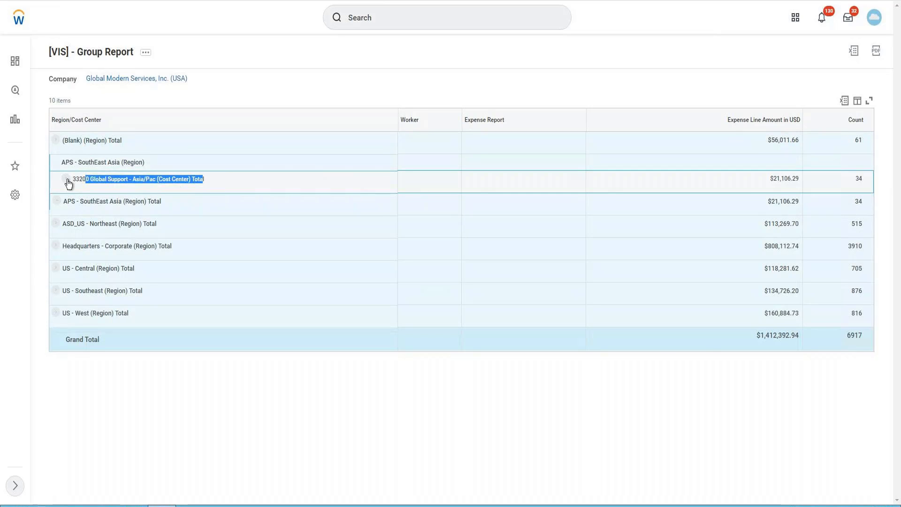
Expand the 33200 Global Support - Asia/Pac cost center and review its individual expense report lines down to the subtotals.
click(67, 180)
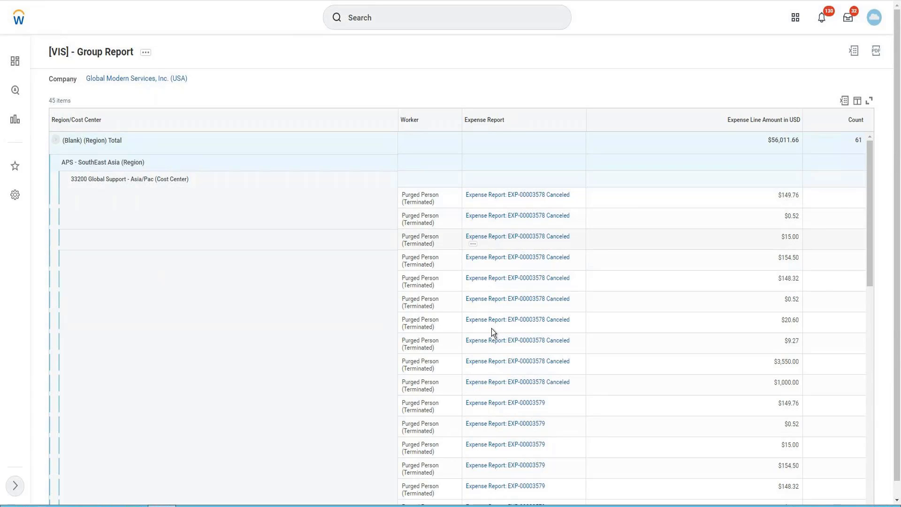
scroll(401, 311, down, 1)
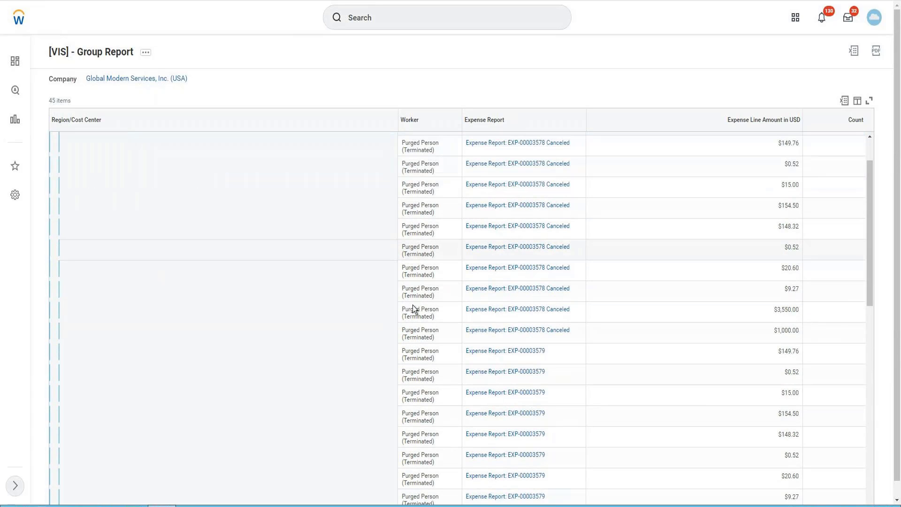
scroll(413, 306, down, 10)
scroll(413, 305, down, 1)
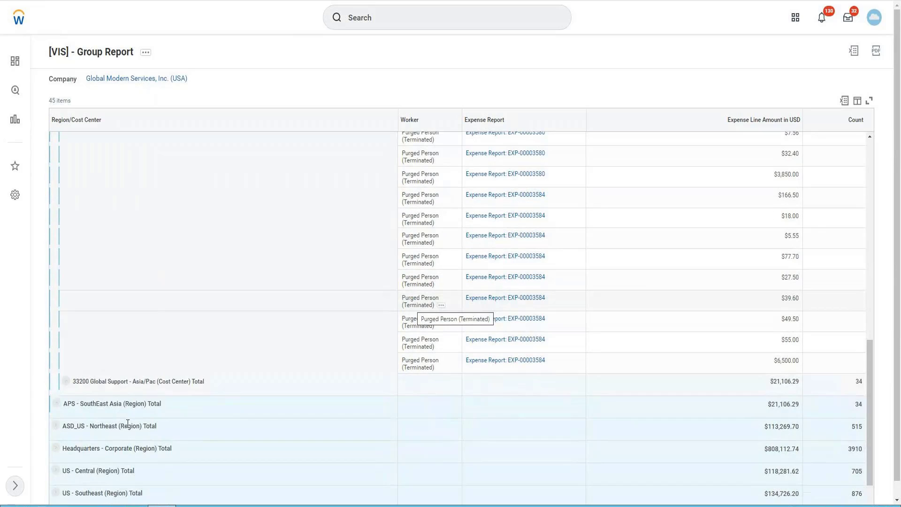
scroll(420, 328, up, 12)
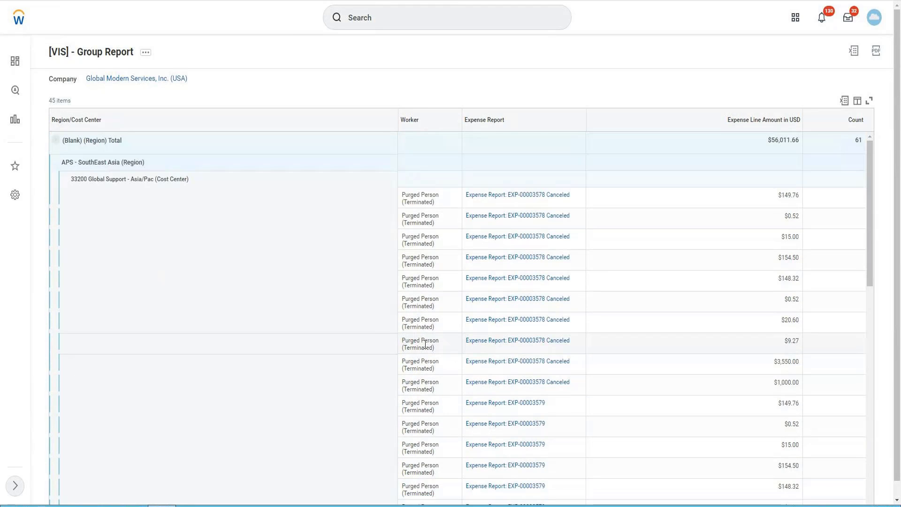
Export the report table as an Excel workbook and open it in Excel, removing the old recovered files.
click(844, 101)
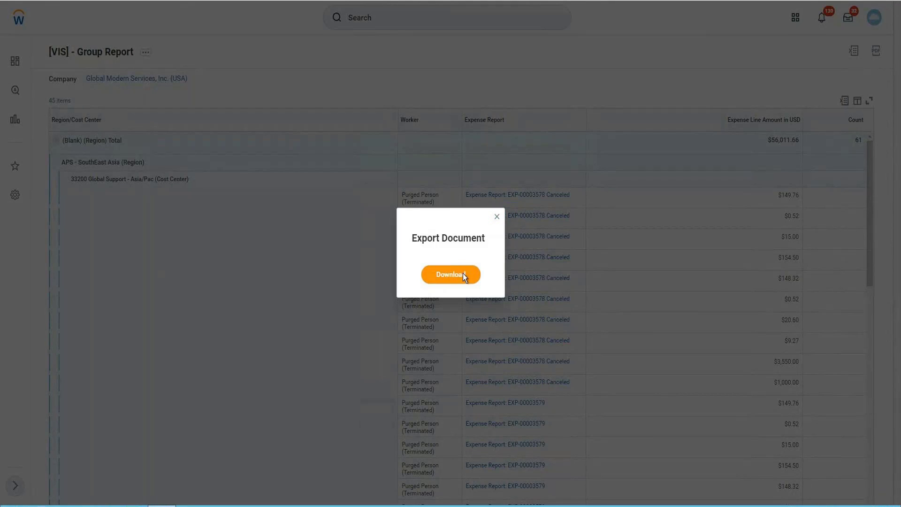
click(463, 273)
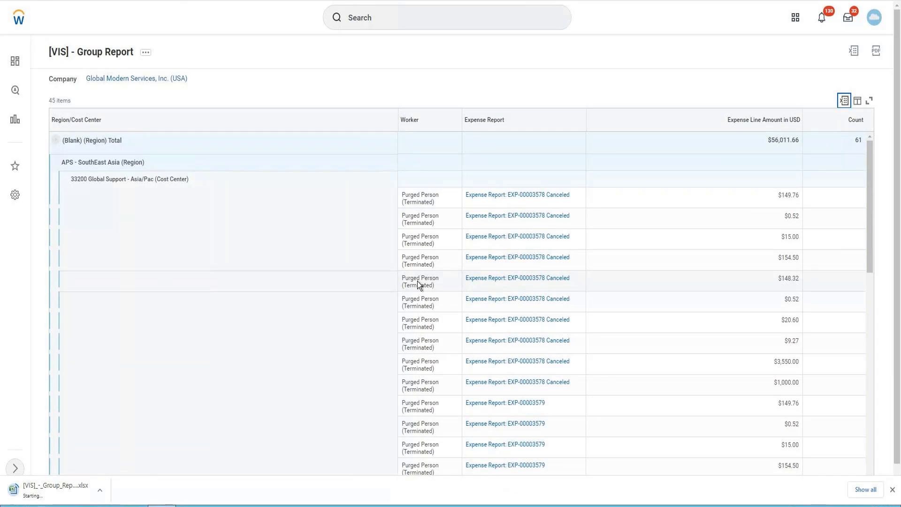
click(75, 491)
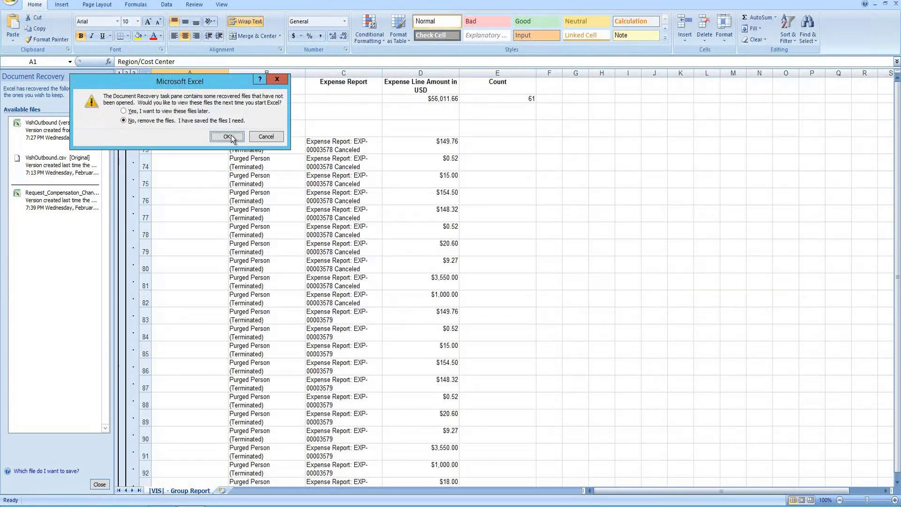
click(226, 136)
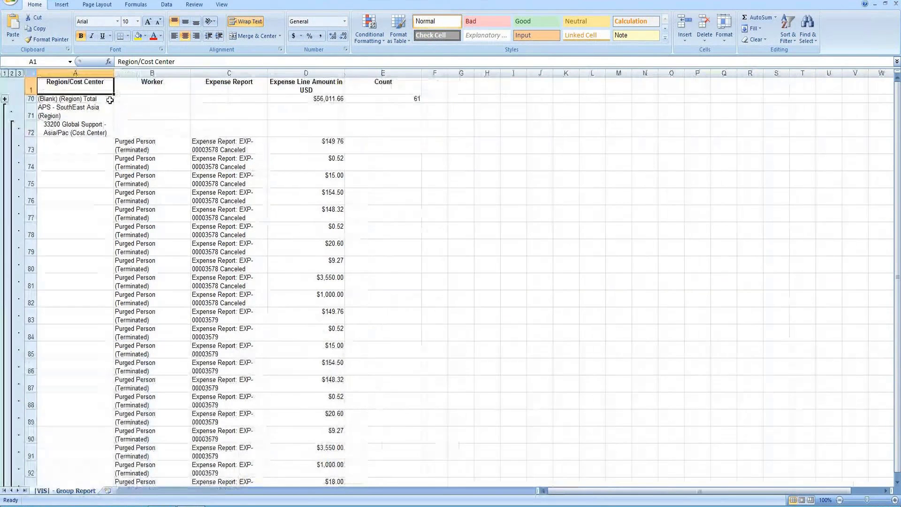
Check the exported grouping by expanding and collapsing the (Blank) region and showing outline levels 1, 2 and 3 in turn.
click(6, 99)
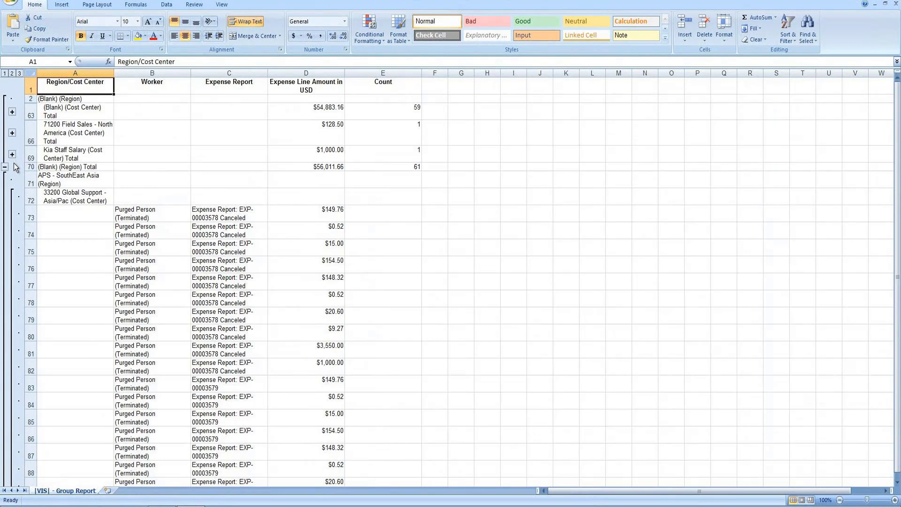
click(5, 167)
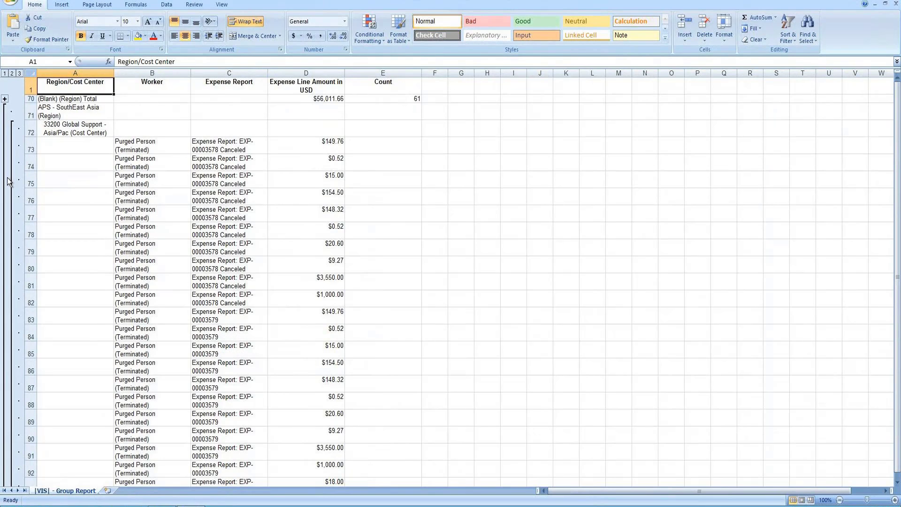
click(6, 74)
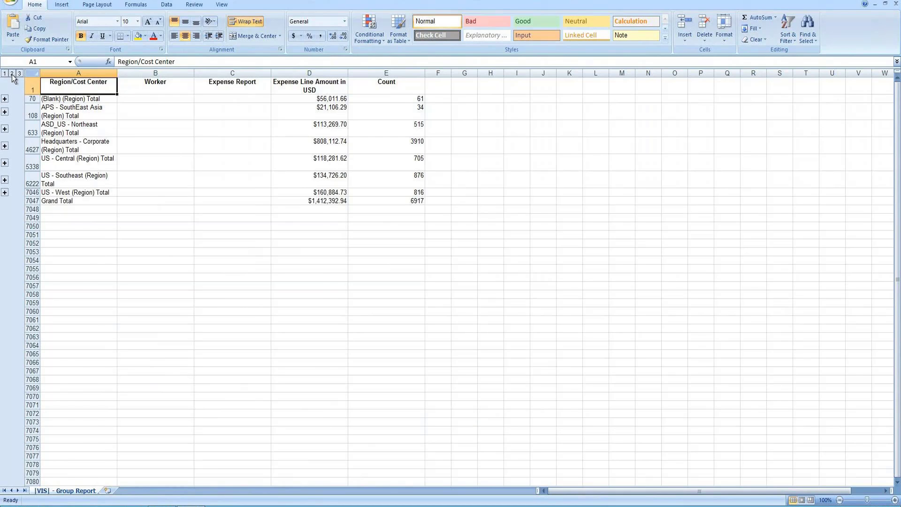
click(12, 74)
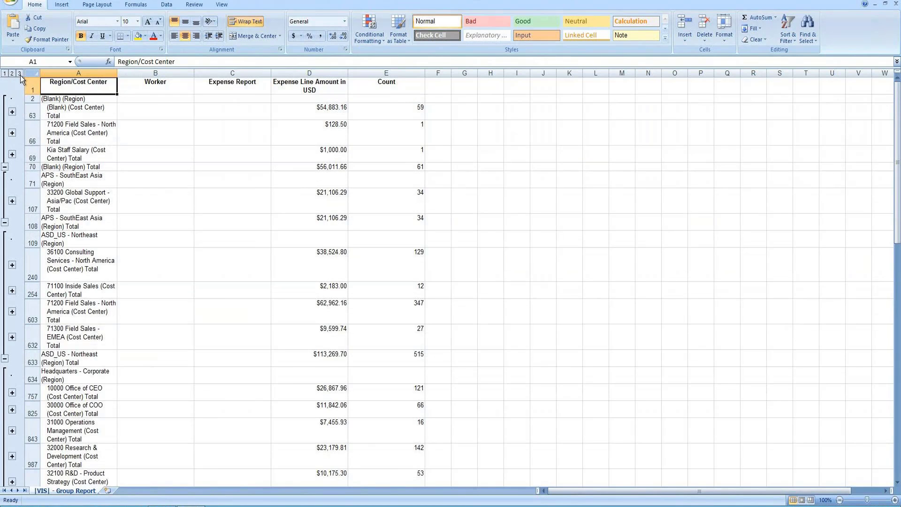
click(19, 74)
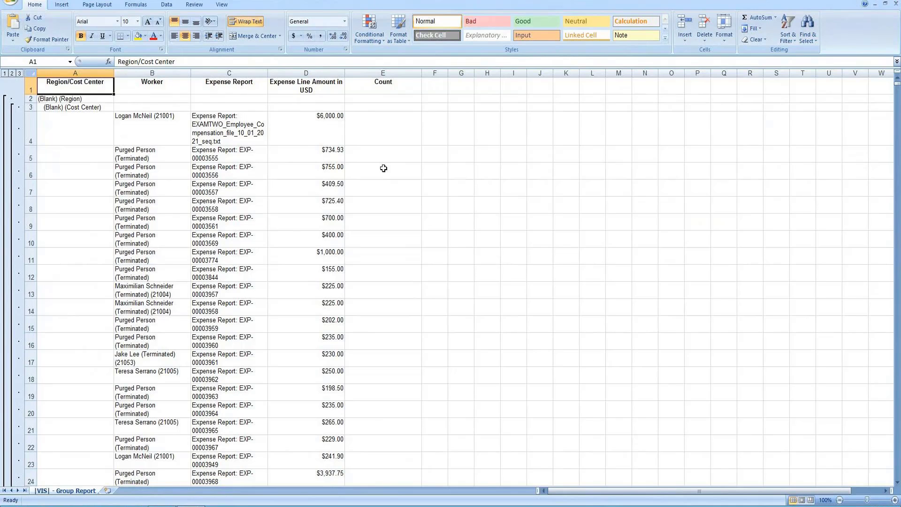
Reduce the workbook window, place it over the Workday report, and select cells B4:D4 of the first detail line.
click(874, 1)
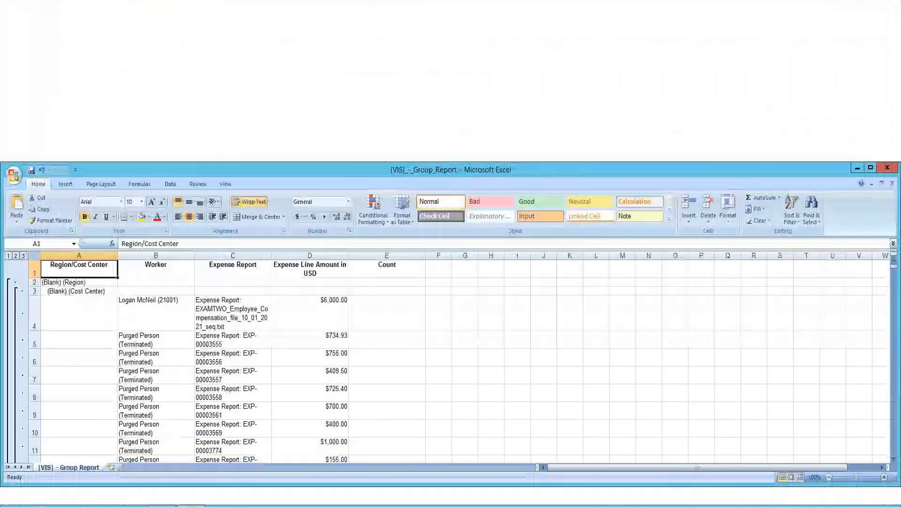
drag(751, 167, 565, 388)
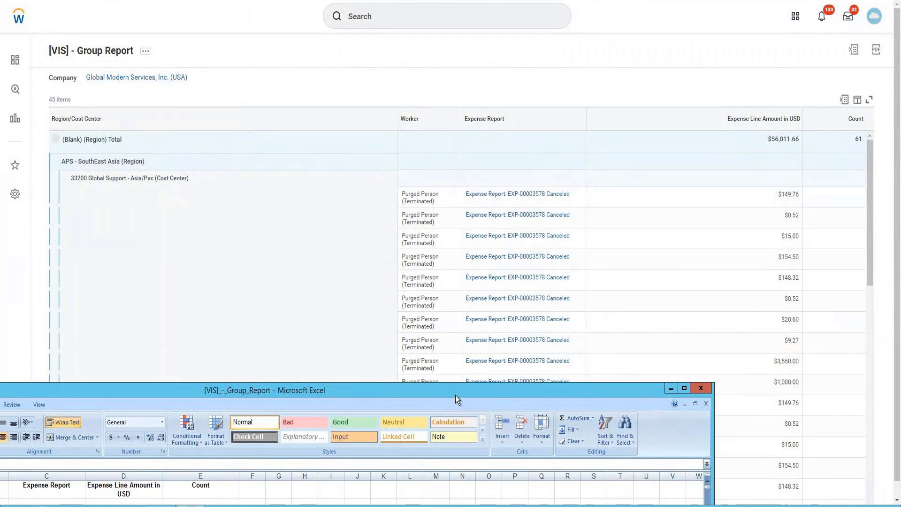
drag(455, 395, 507, 310)
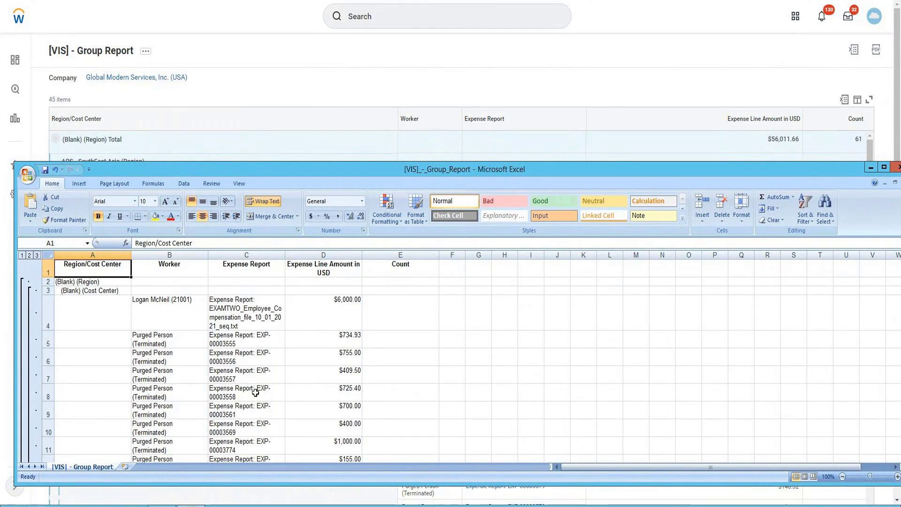
drag(159, 312, 338, 313)
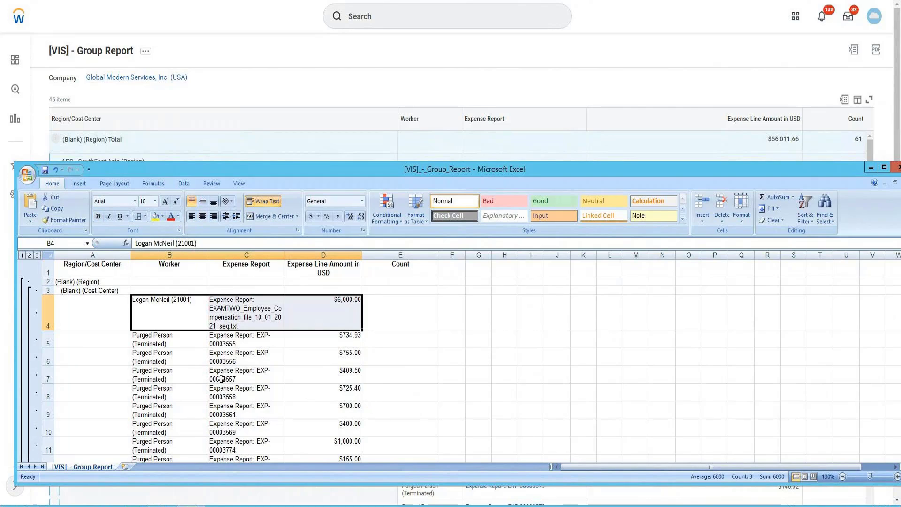
Maximize the workbook and review the exported detail lines and cost center subtotals down to the (Blank) region total and beyond.
double_click(485, 171)
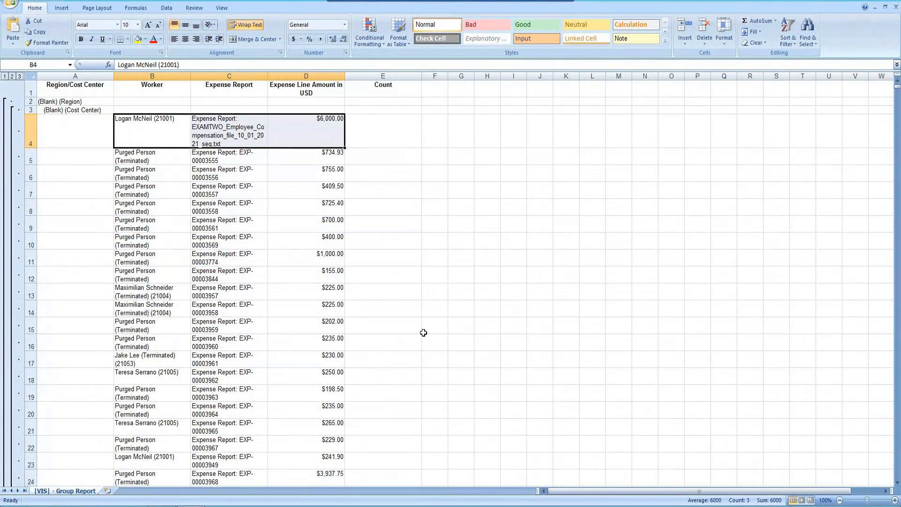
scroll(420, 334, down, 4)
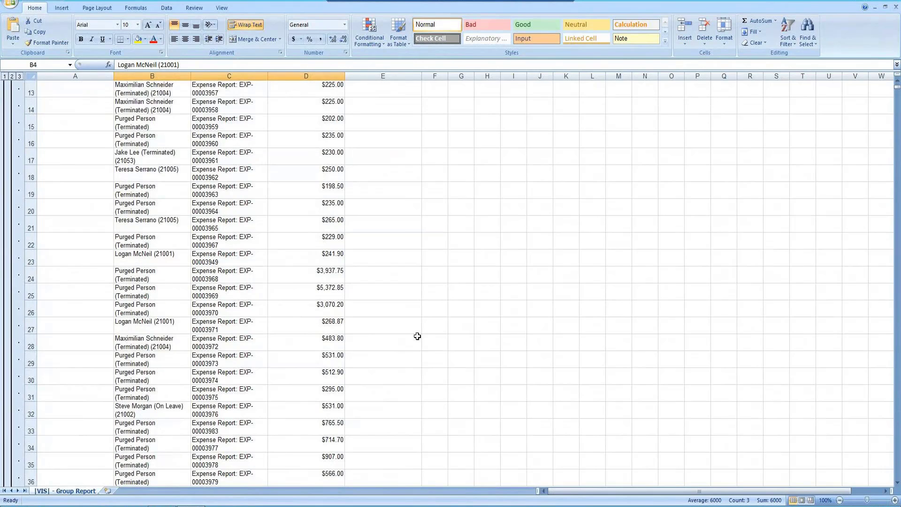
scroll(418, 336, down, 9)
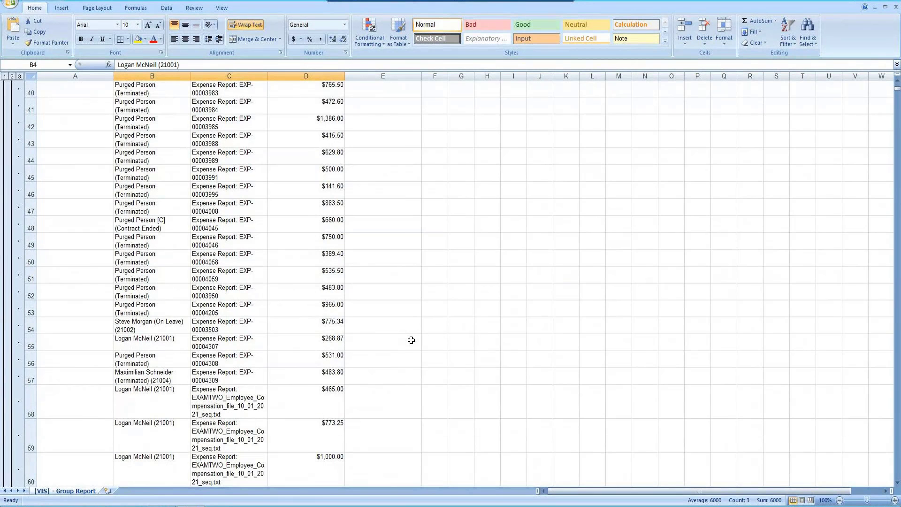
scroll(411, 340, down, 4)
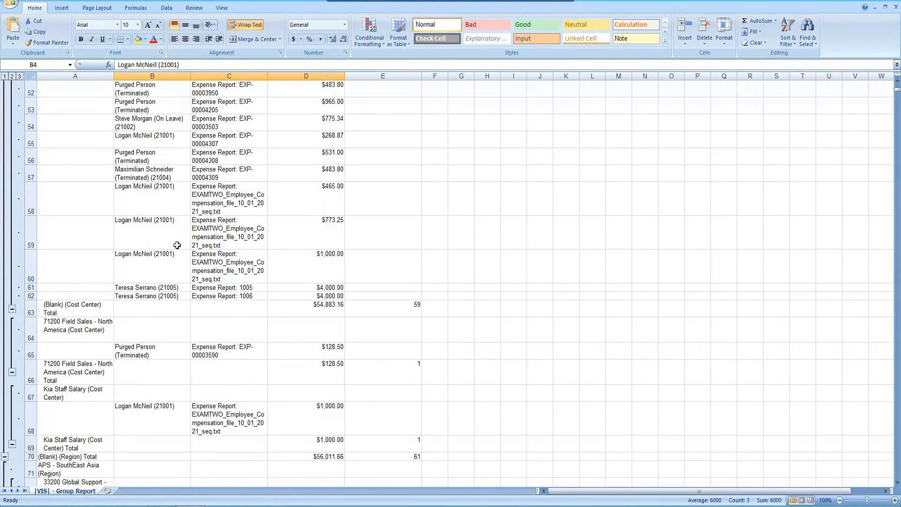
drag(177, 237, 325, 288)
scroll(376, 339, down, 4)
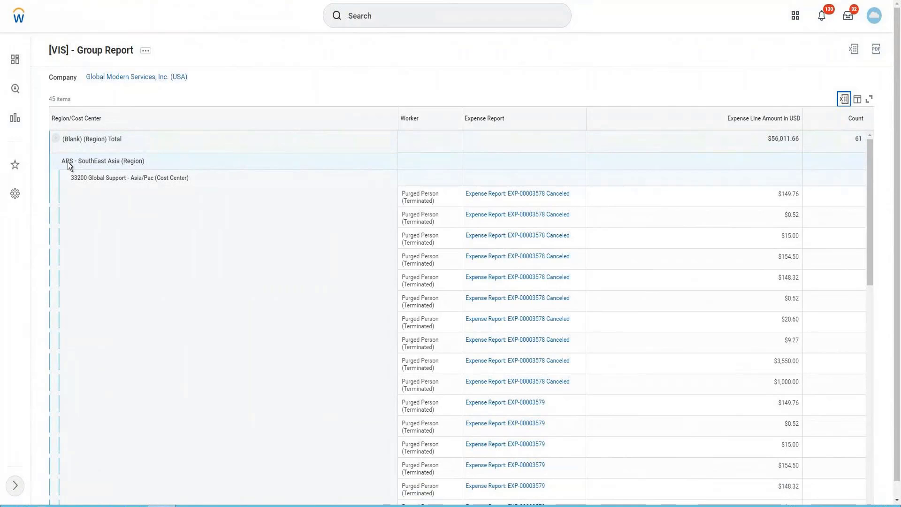
Return to the Workday report, collapse the open region, and review the Headquarters - Corporate cost center subtotals, region totals and amounts.
click(58, 138)
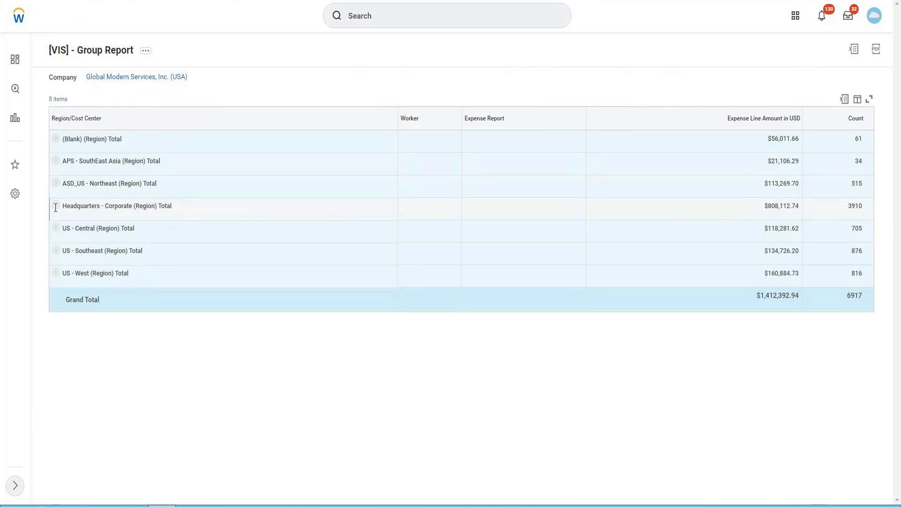
click(55, 207)
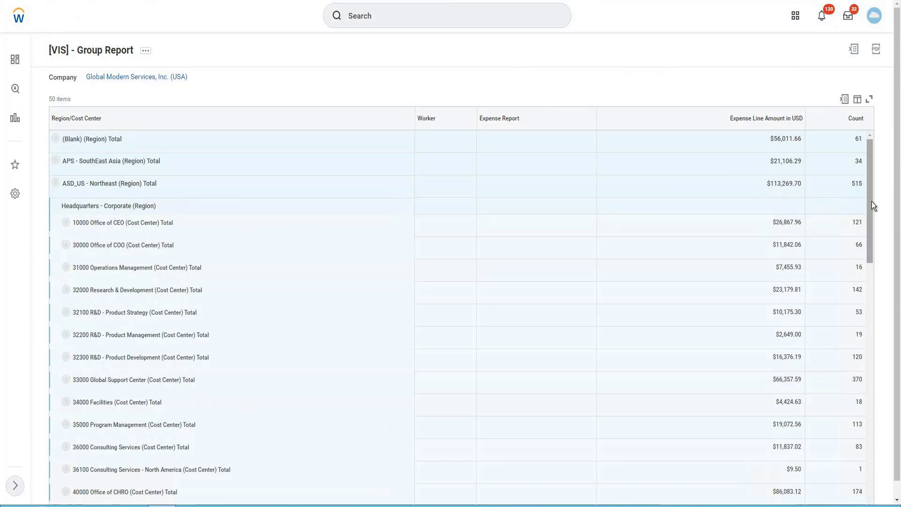
scroll(885, 302, down, 8)
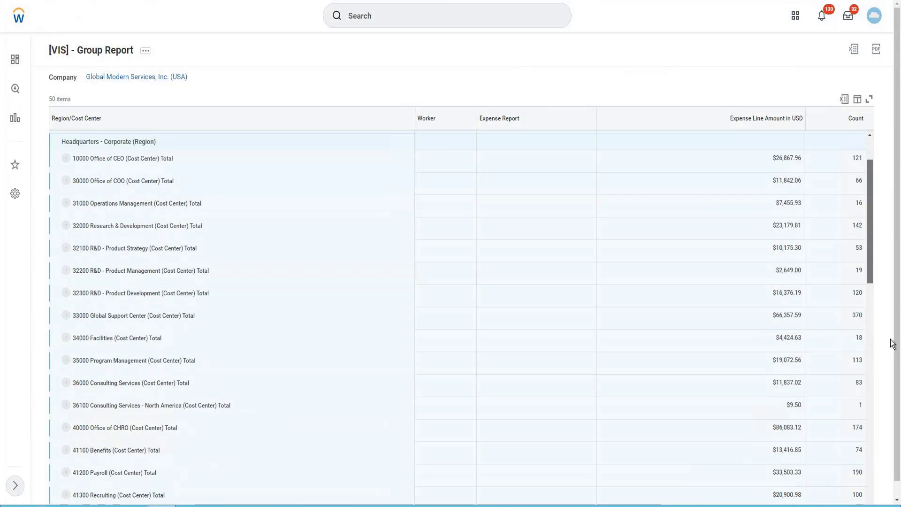
scroll(892, 394, down, 8)
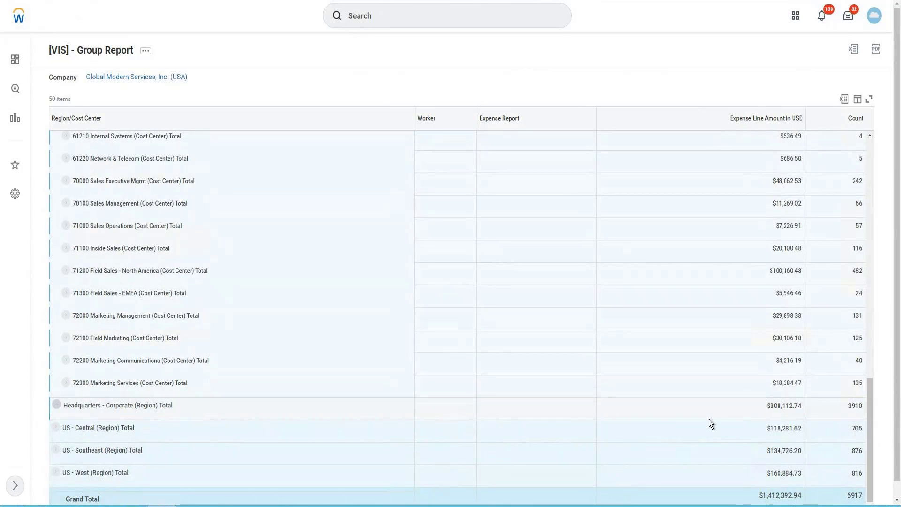
triple_click(778, 410)
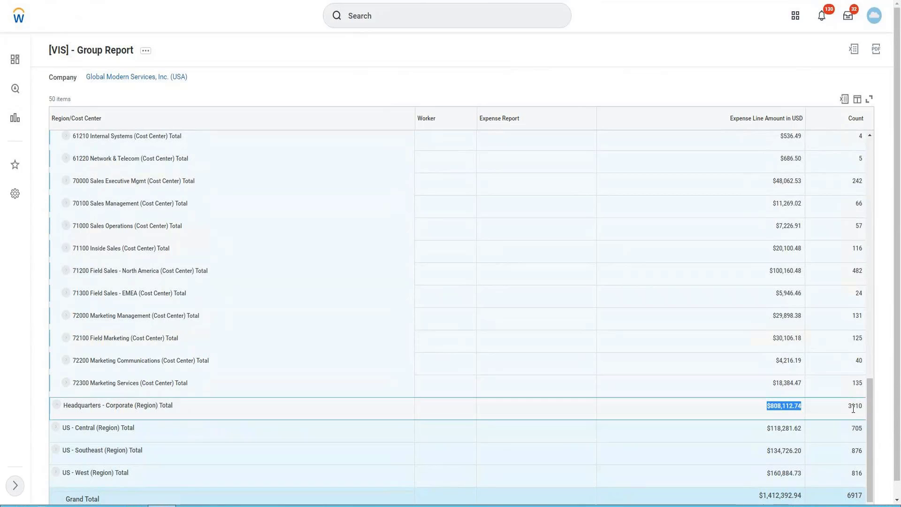
triple_click(788, 384)
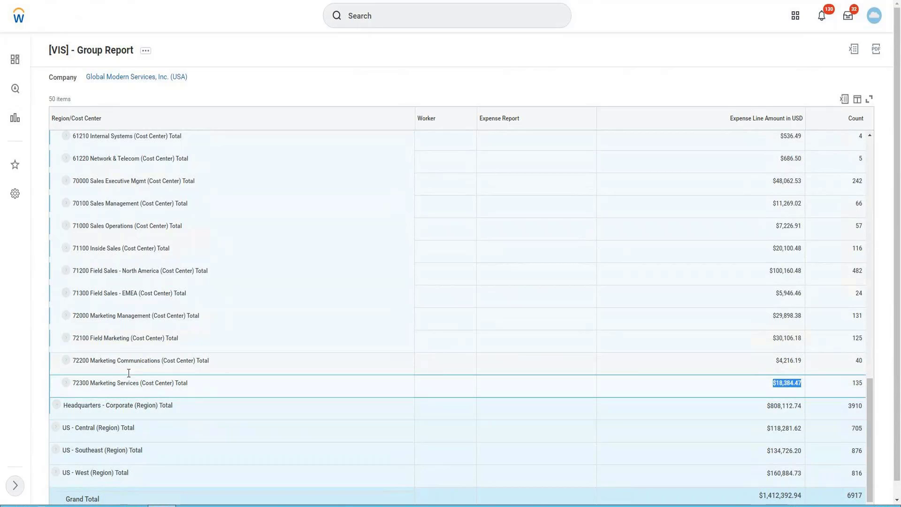
click(455, 376)
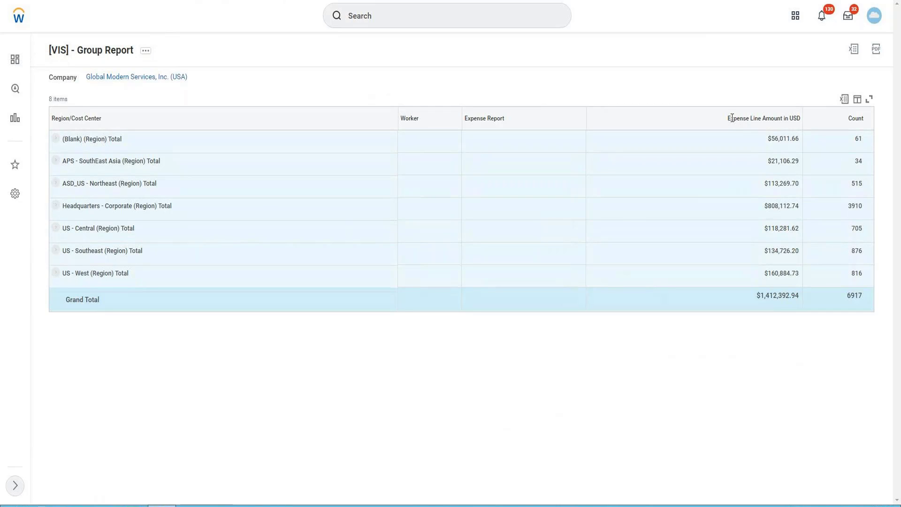
drag(731, 119, 791, 141)
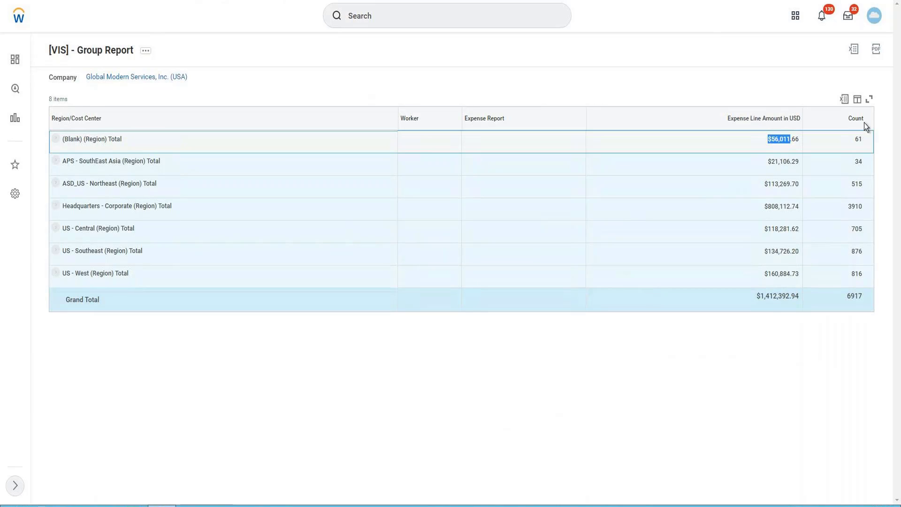
Edit the report definition, removing the Sum and Show Currency Symbol options from Expense Line Amount in USD and deleting the Count column.
click(147, 52)
mouse_move(172, 97)
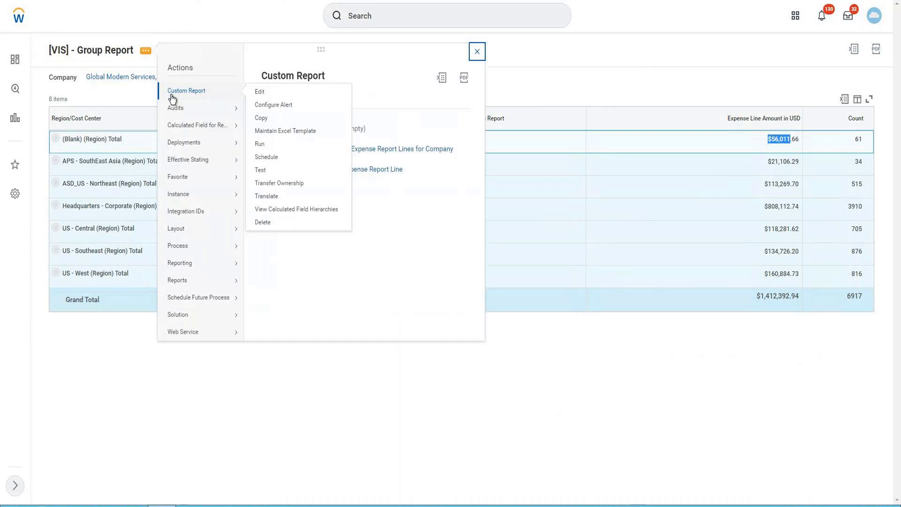
click(265, 96)
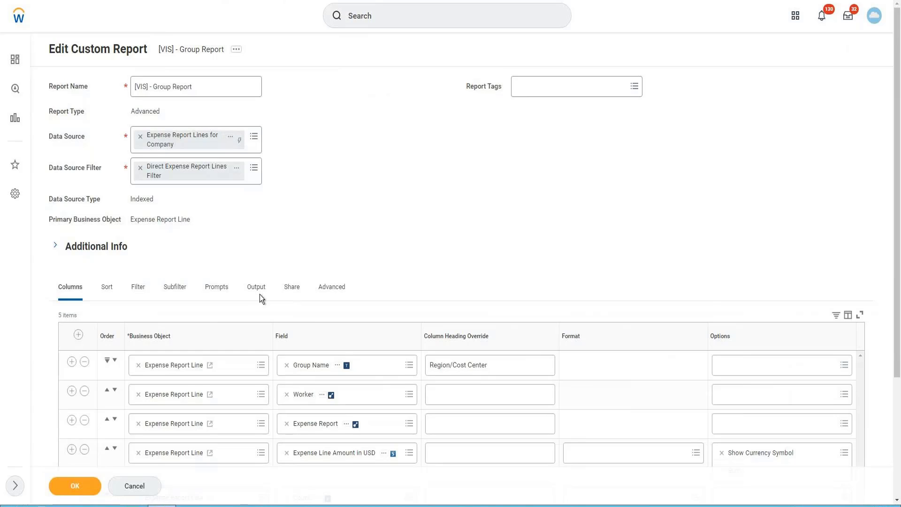
scroll(283, 264, down, 4)
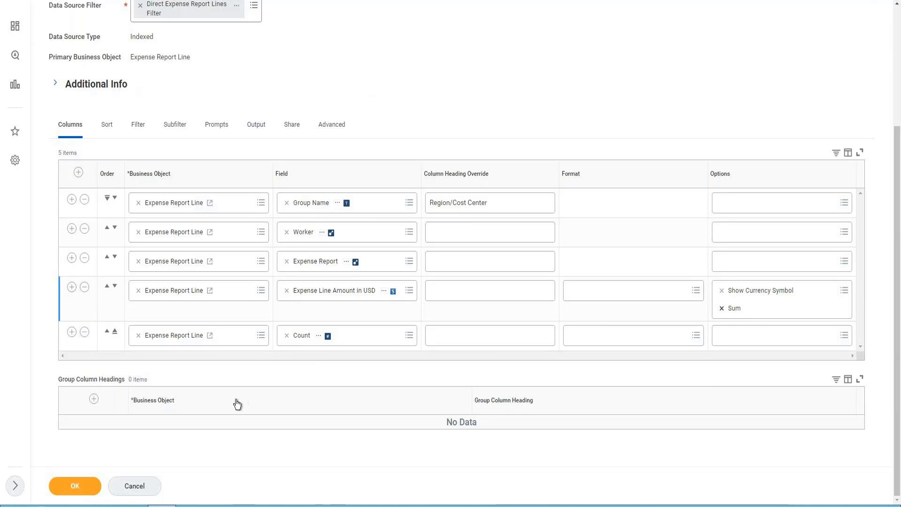
click(722, 308)
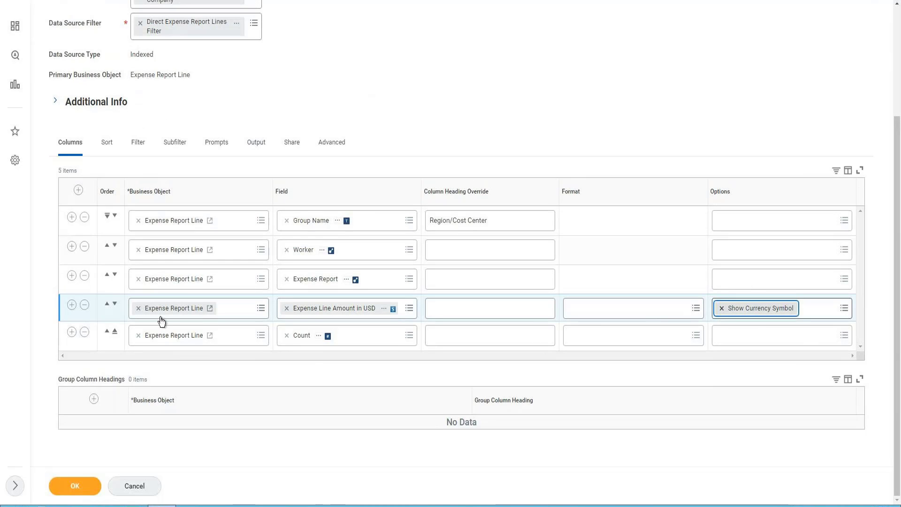
click(85, 332)
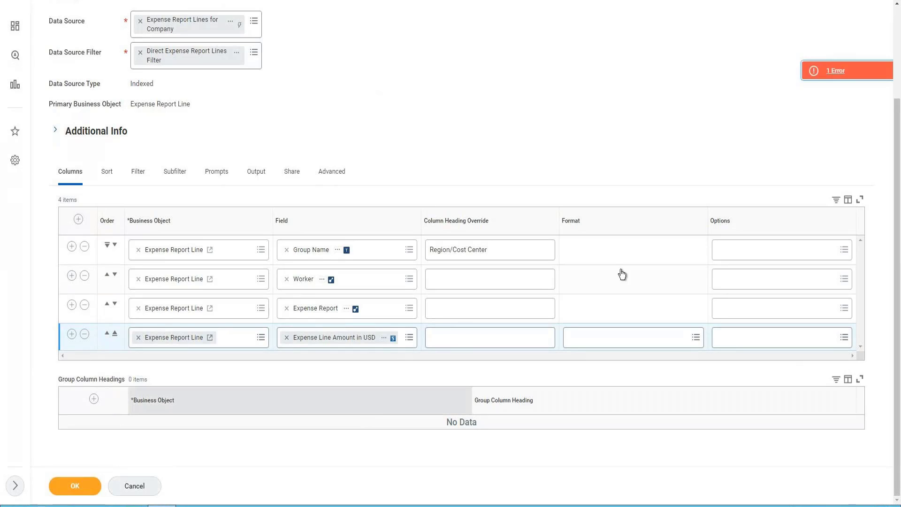
Check the page error's details and add the Average option to the Expense Line Amount in USD column.
click(827, 78)
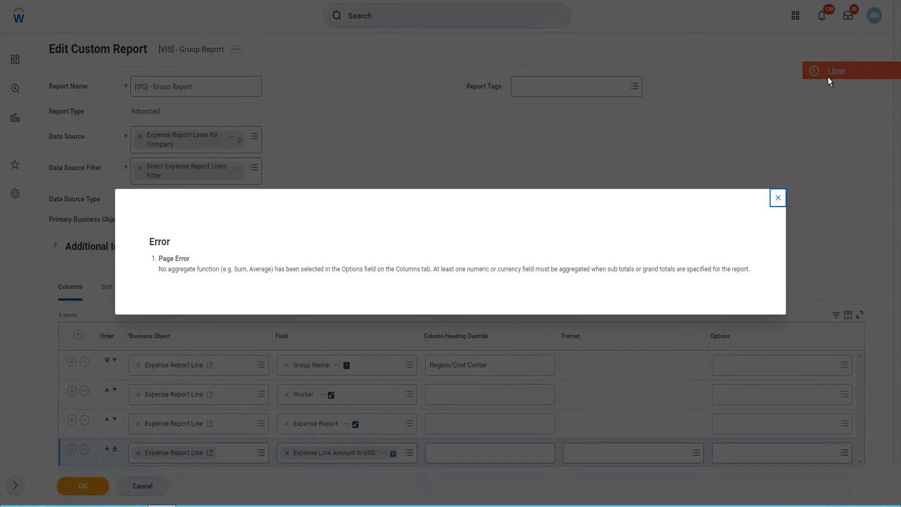
click(777, 198)
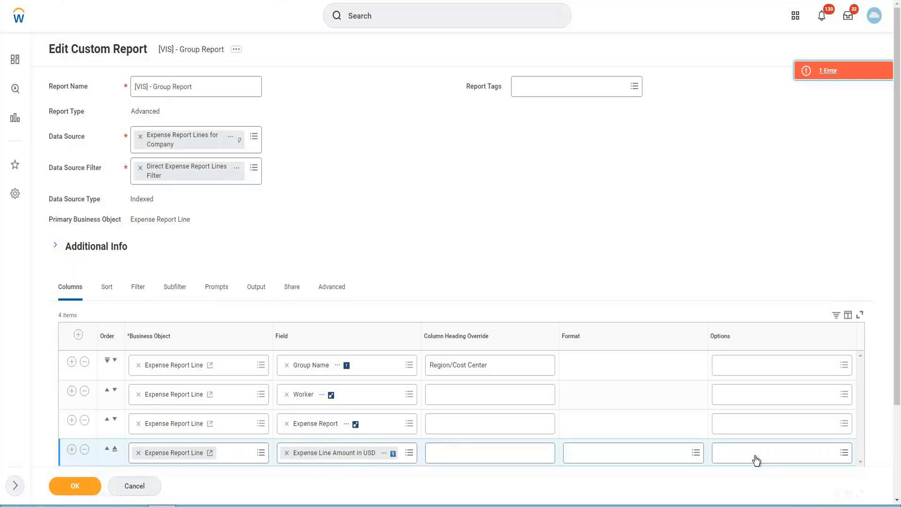
click(756, 460)
text(Avergae)
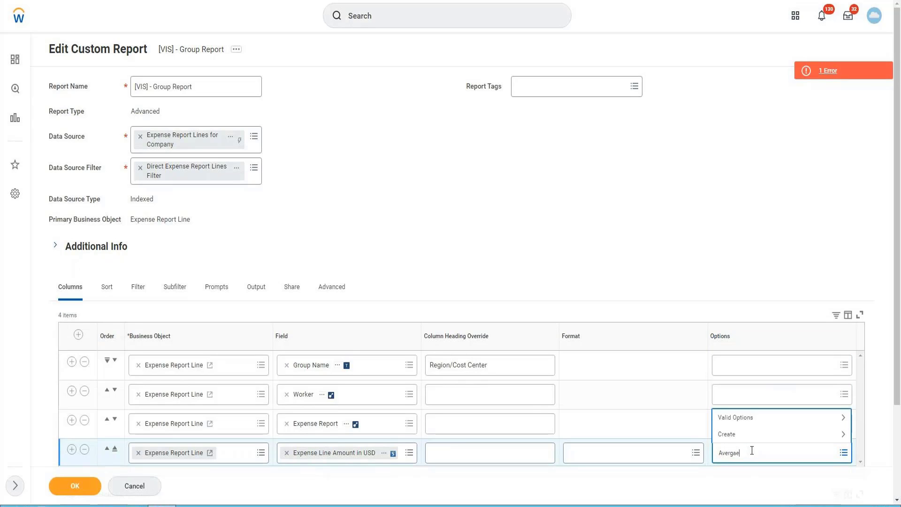
key(Return)
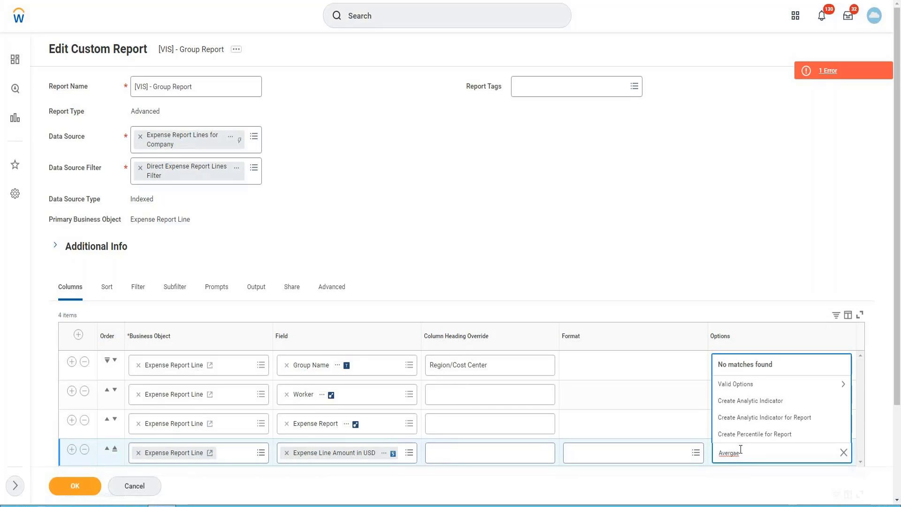
key(BackSpace)
key(BackSpace)
key(BackSpace)
text(age)
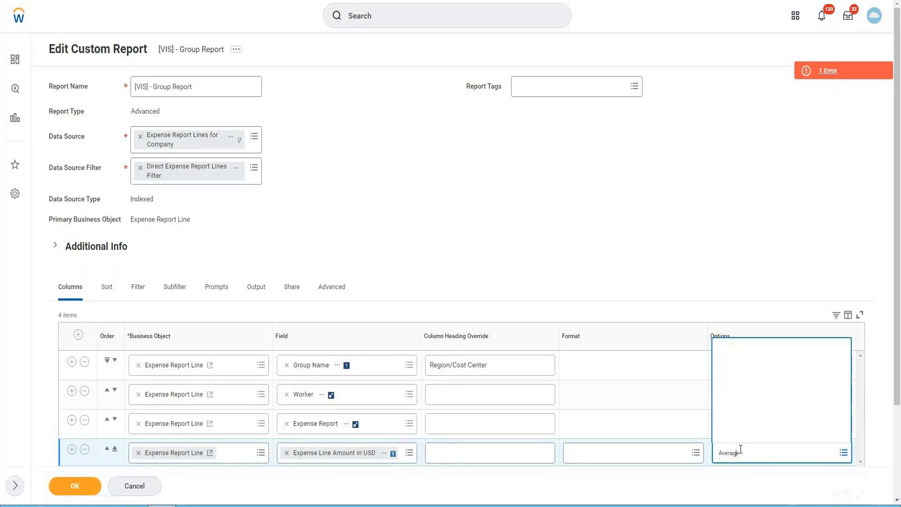
key(Return)
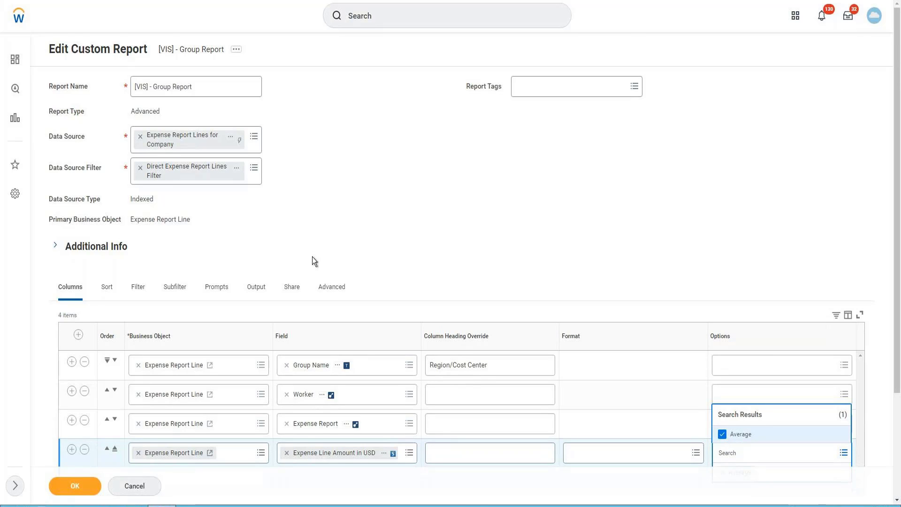
Add a second Expense Line Amount in USD column for Expense Report Line with the Maximum option.
scroll(311, 257, down, 3)
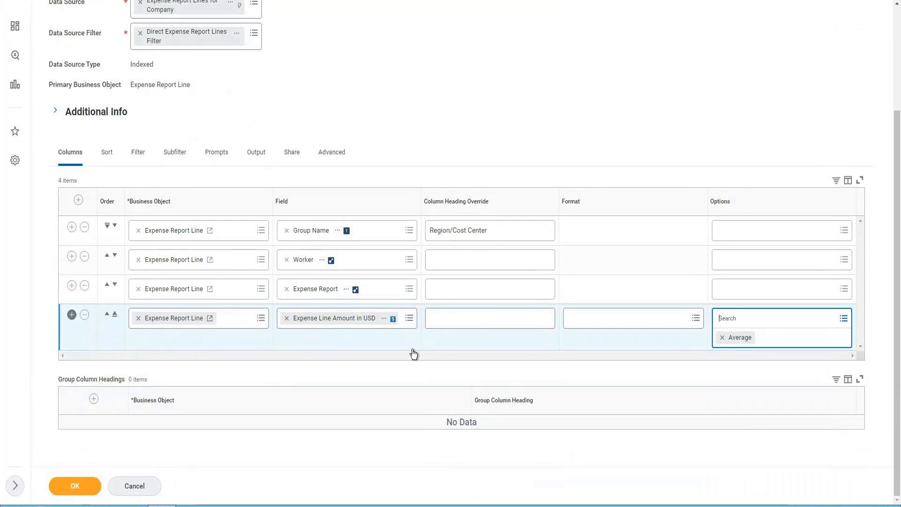
scroll(365, 347, down, 1)
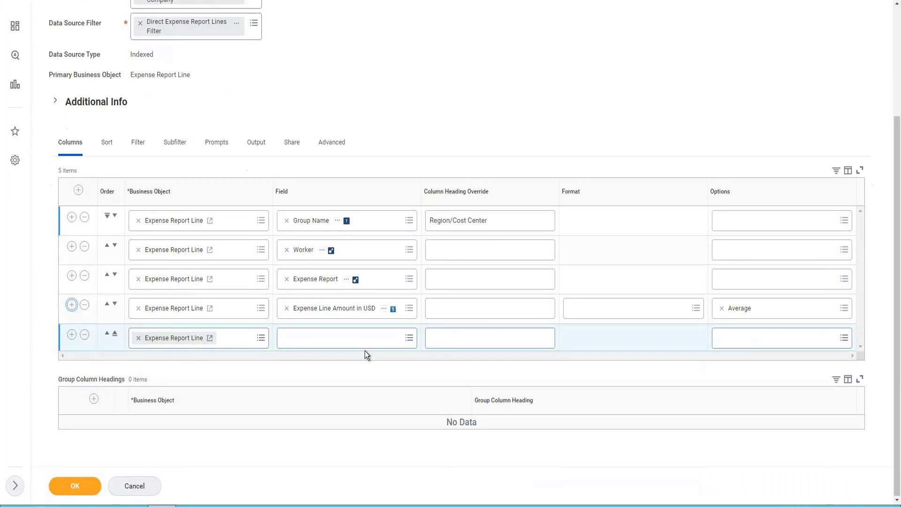
right_click(384, 309)
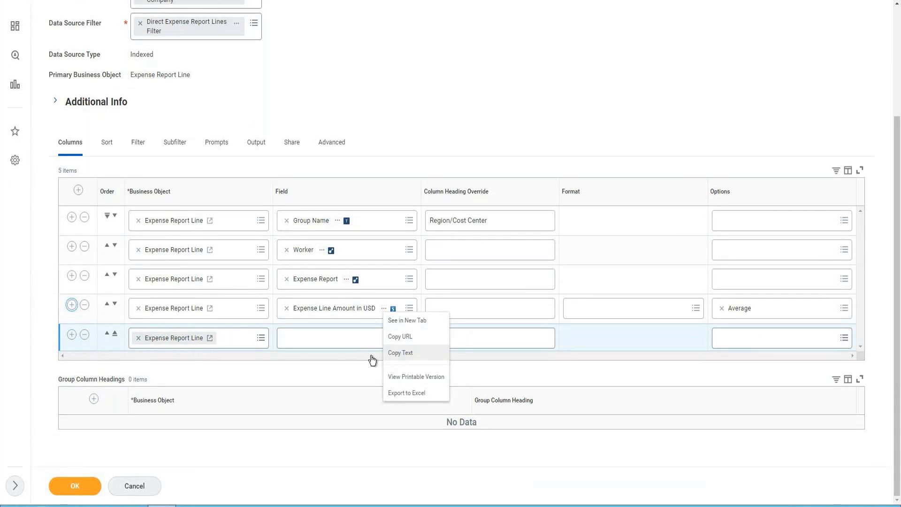
click(324, 345)
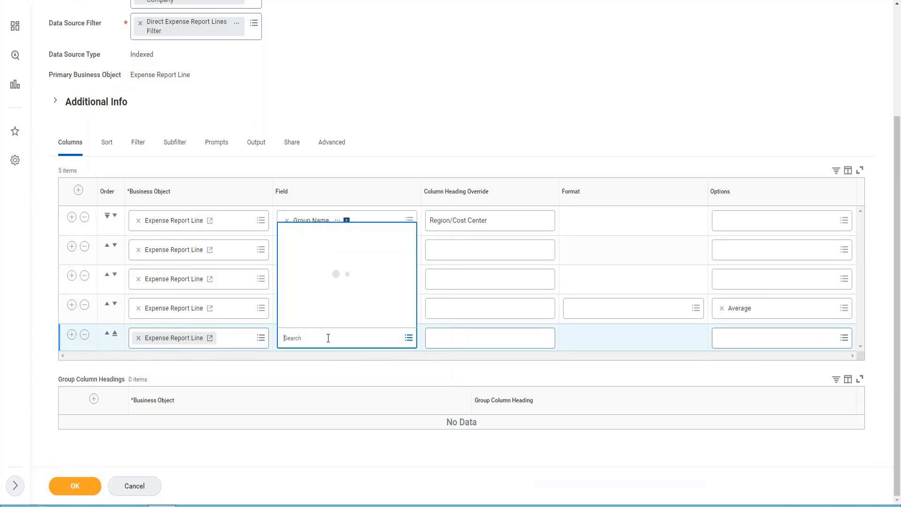
text(Expense Line Amount in USD)
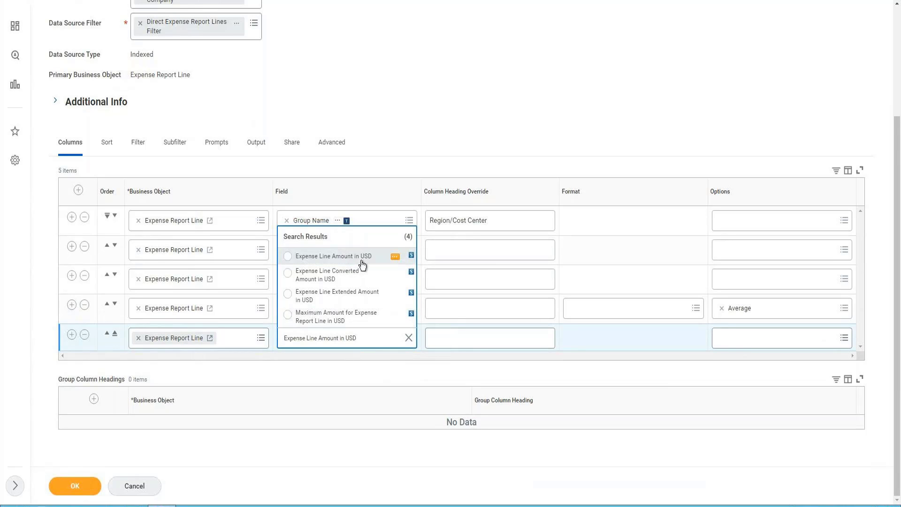
click(363, 265)
click(790, 340)
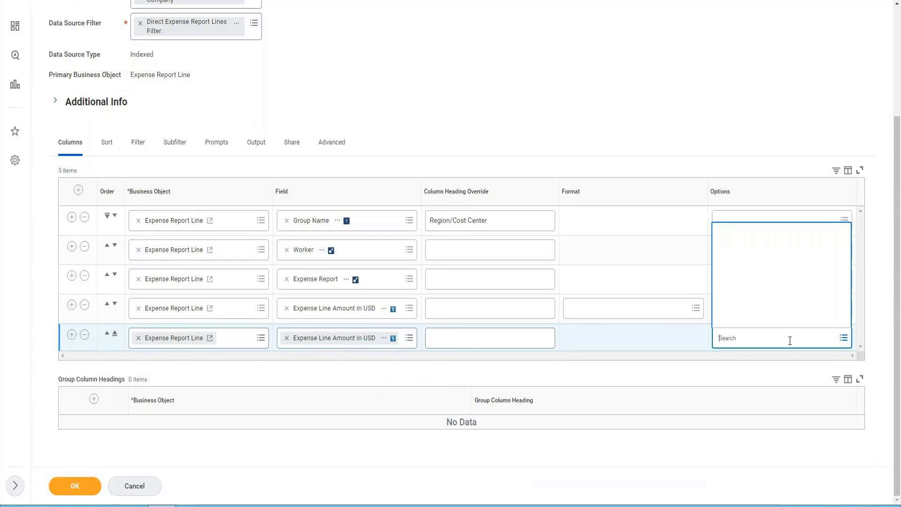
text(max)
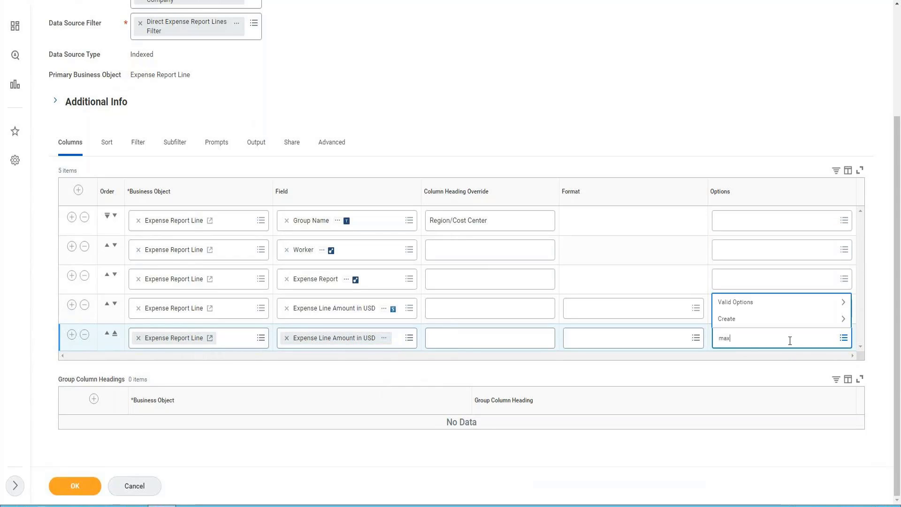
key(Return)
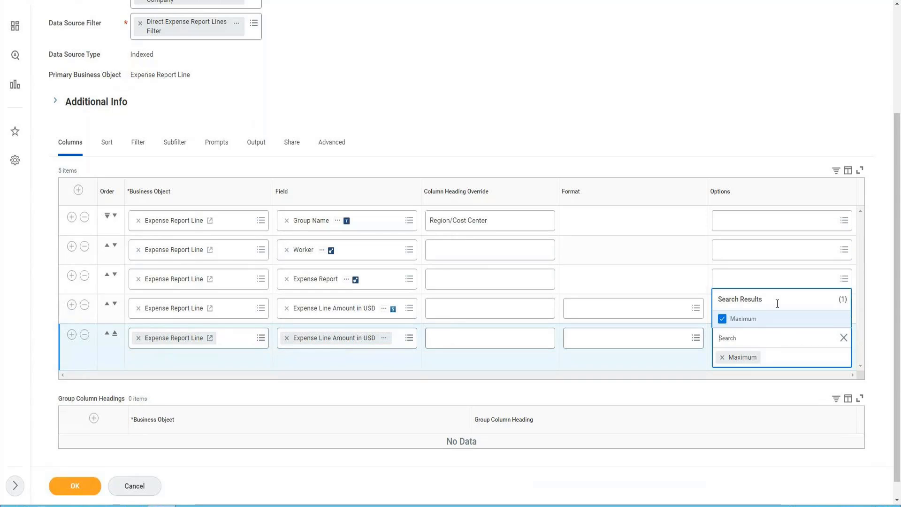
Save the report definition and run the group report for the company GMS USA.
click(73, 487)
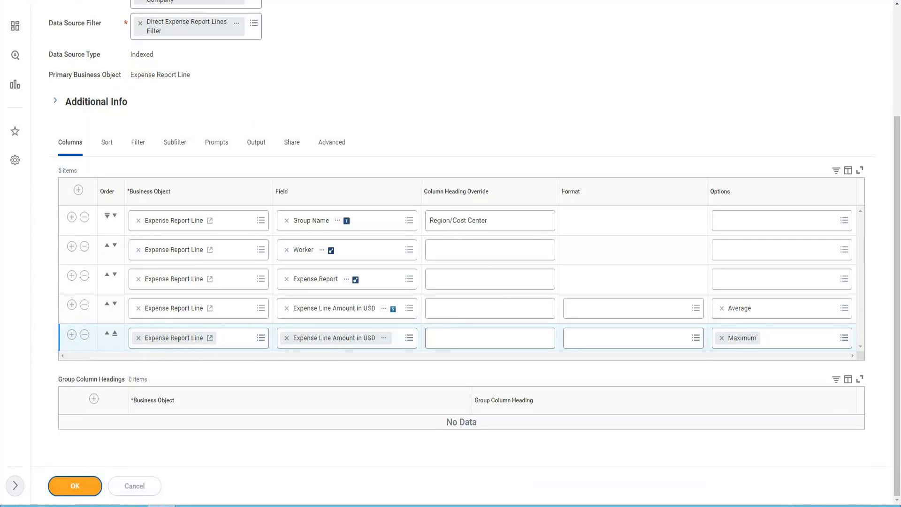
click(75, 485)
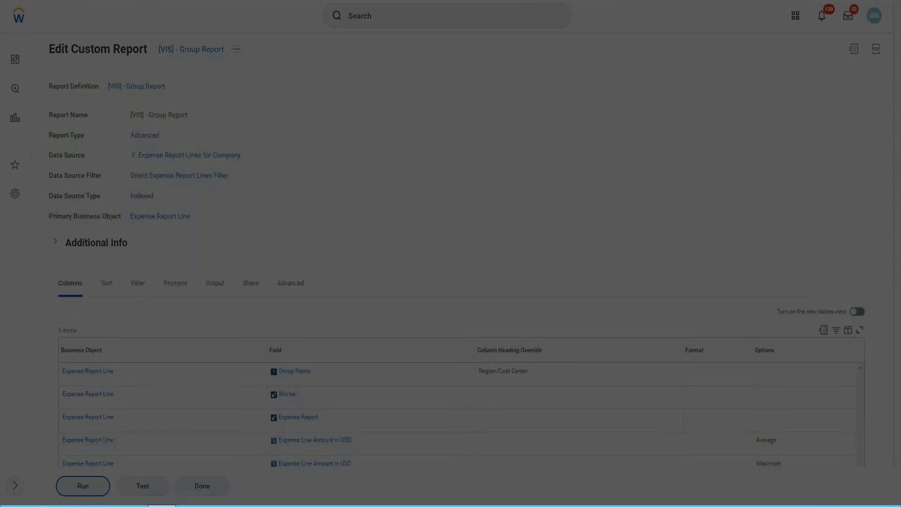
click(402, 136)
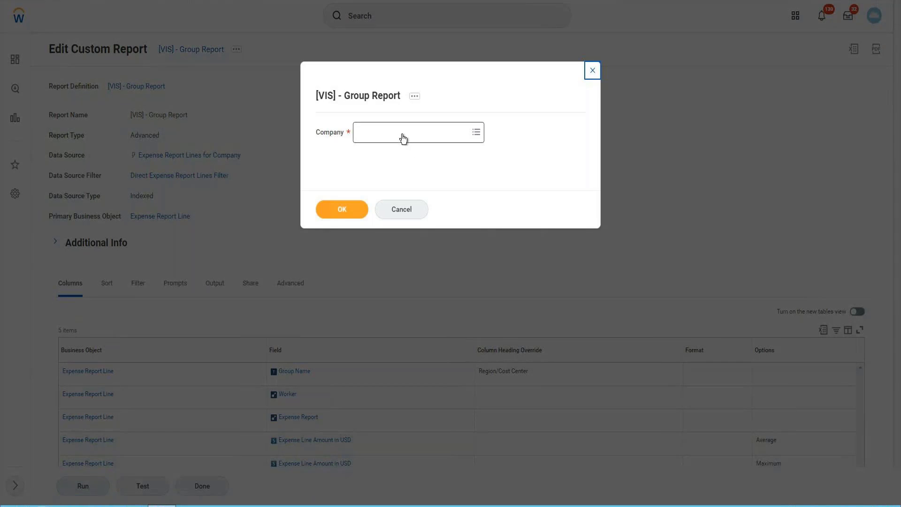
text(GMS)
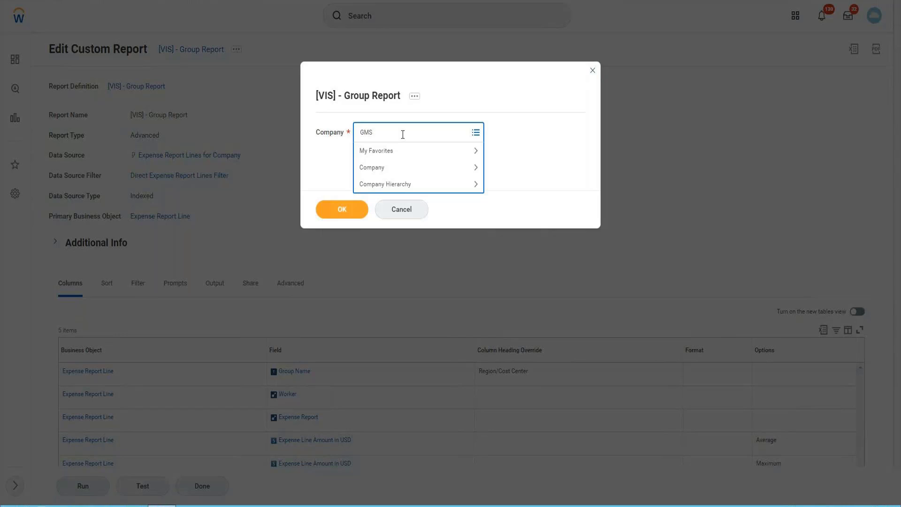
text( USA)
key(Return)
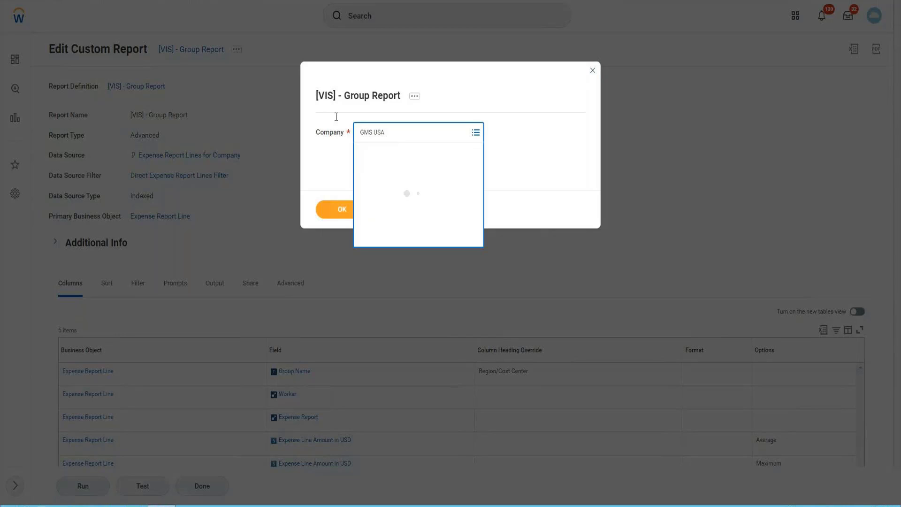
click(333, 209)
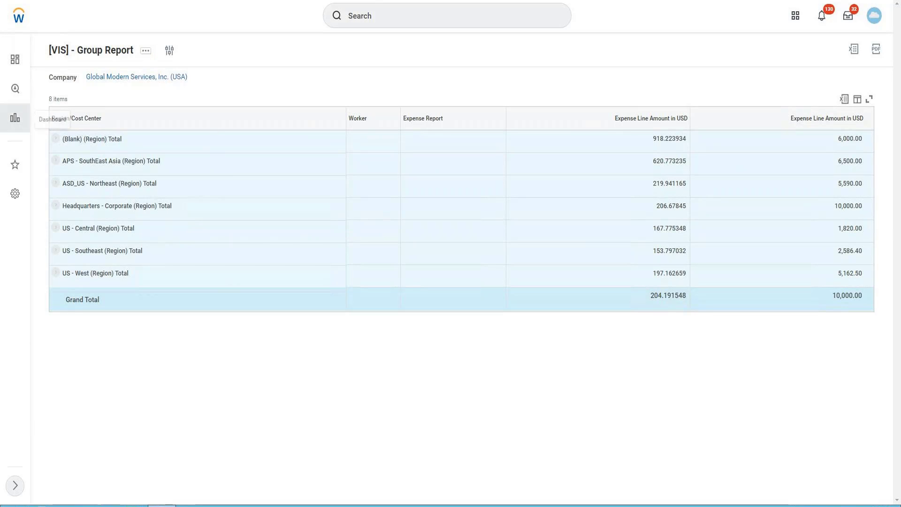
Reopen the report definition for editing, review its sharing options, and share it with specific authorized groups and users.
click(145, 52)
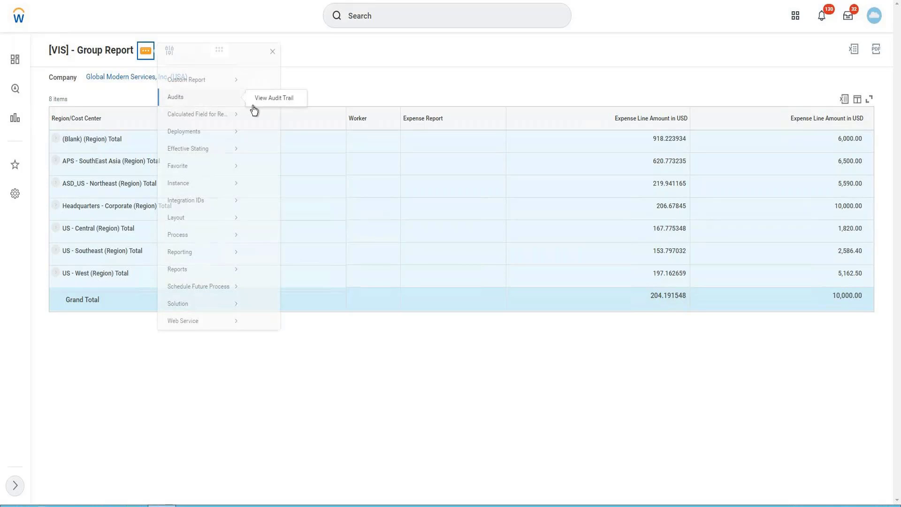
mouse_move(207, 89)
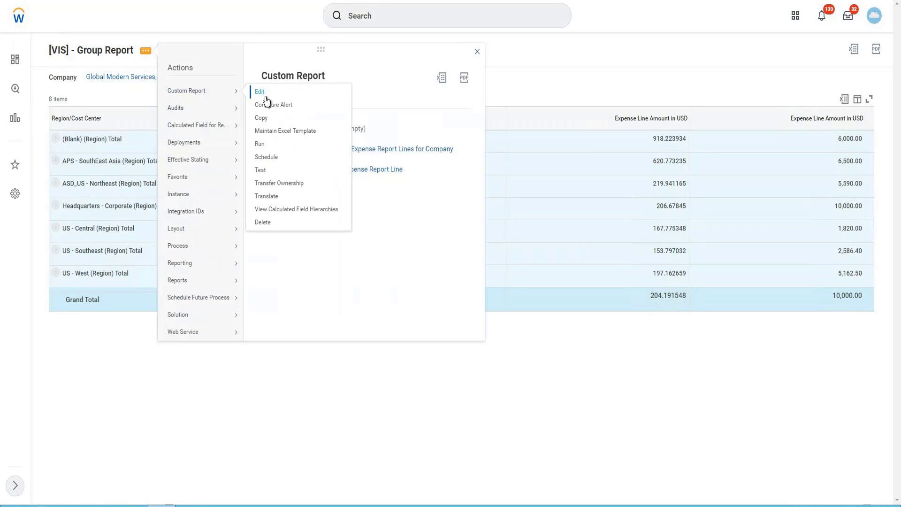
click(265, 98)
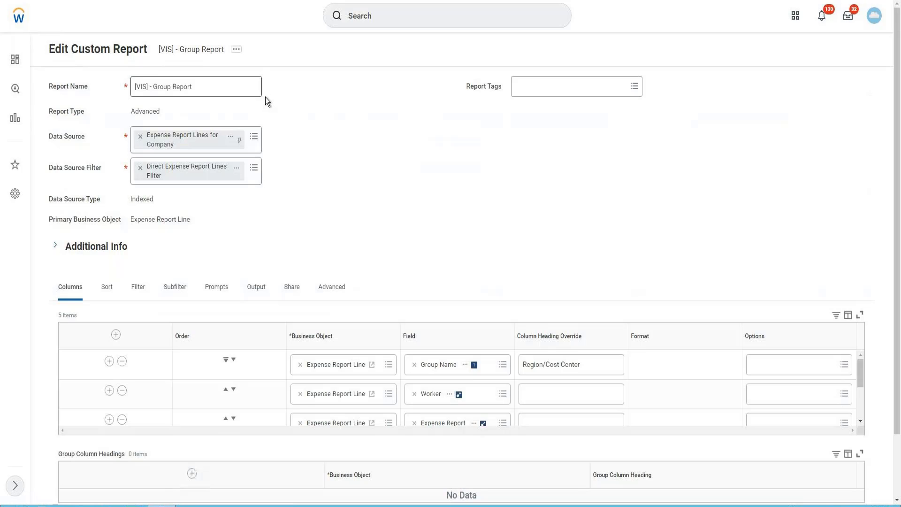
click(296, 287)
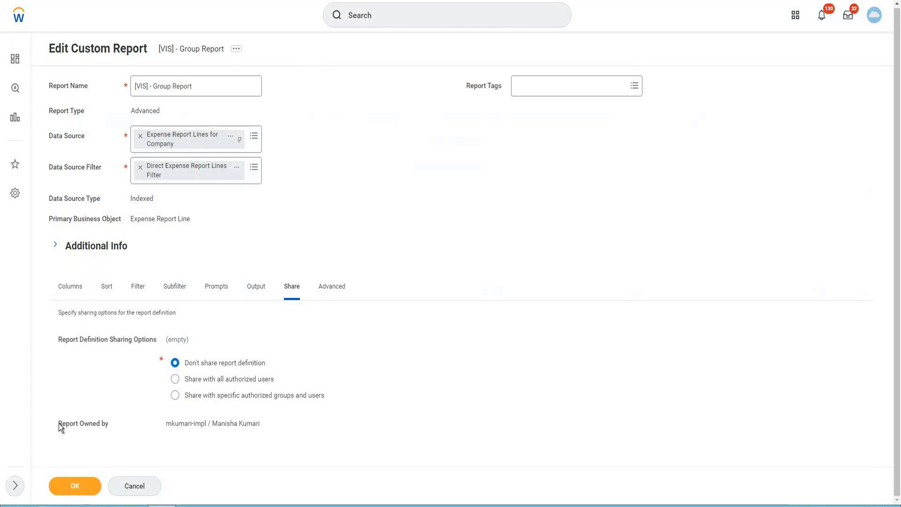
drag(58, 424, 104, 425)
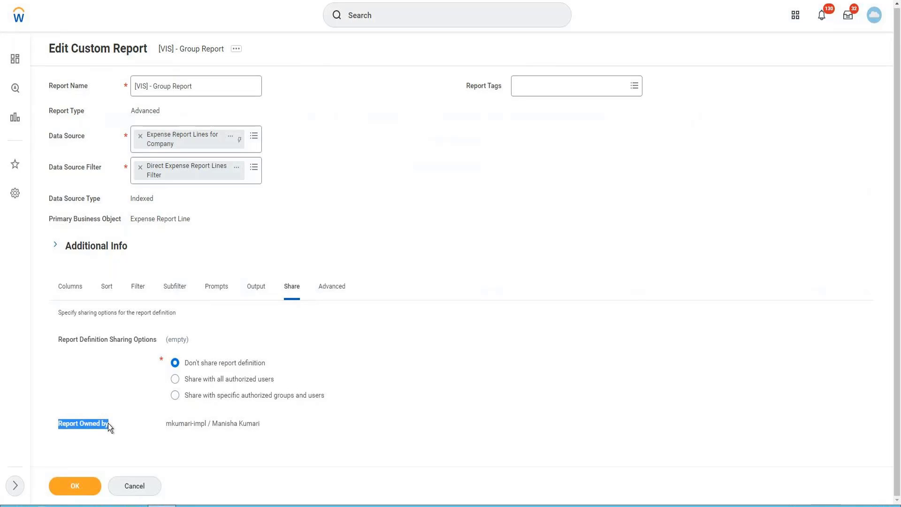
triple_click(147, 345)
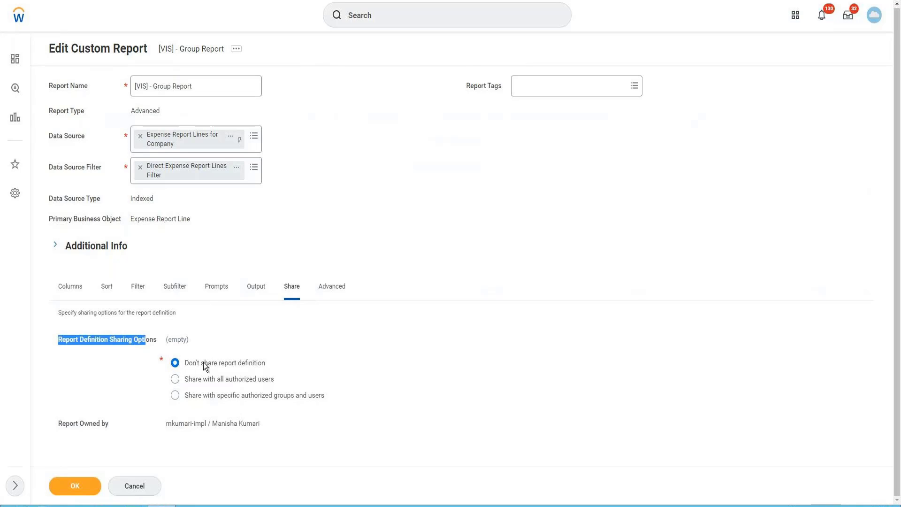
drag(266, 361, 181, 362)
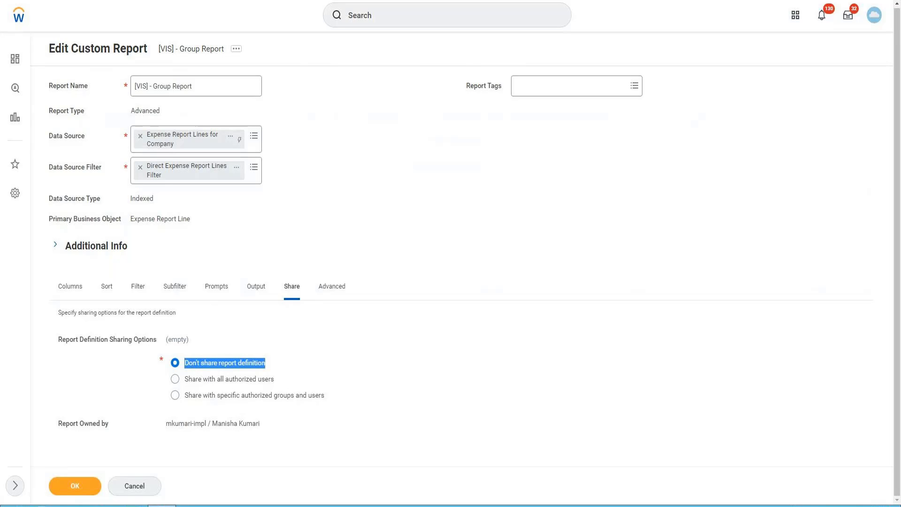
click(243, 380)
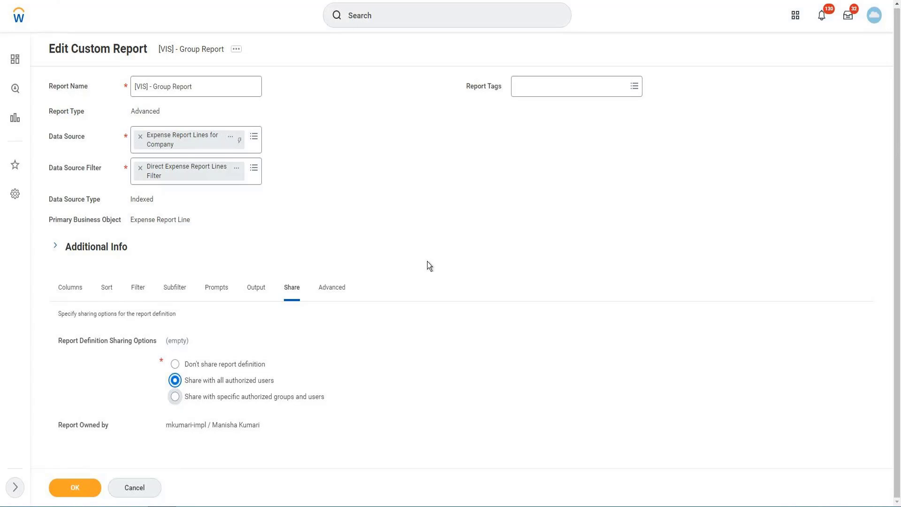
scroll(321, 303, down, 1)
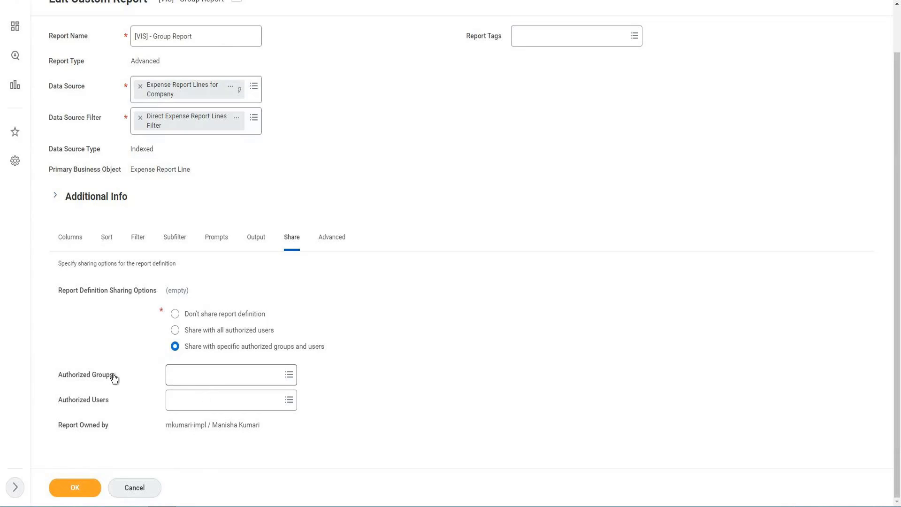
Search the authorized groups for "hr part" and for "fin".
click(211, 375)
text(hr p[a)
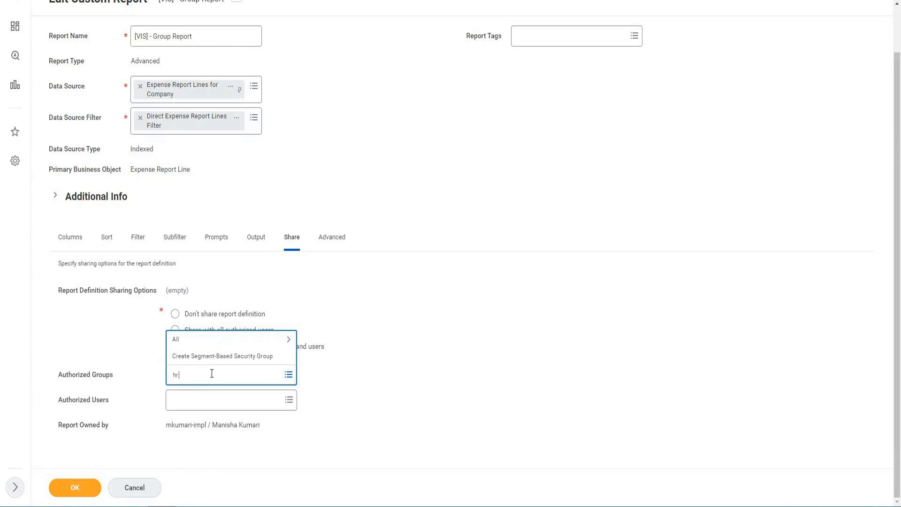
key(BackSpace)
key(BackSpace)
key(BackSpace)
text(art)
key(Left)
text(p)
key(Return)
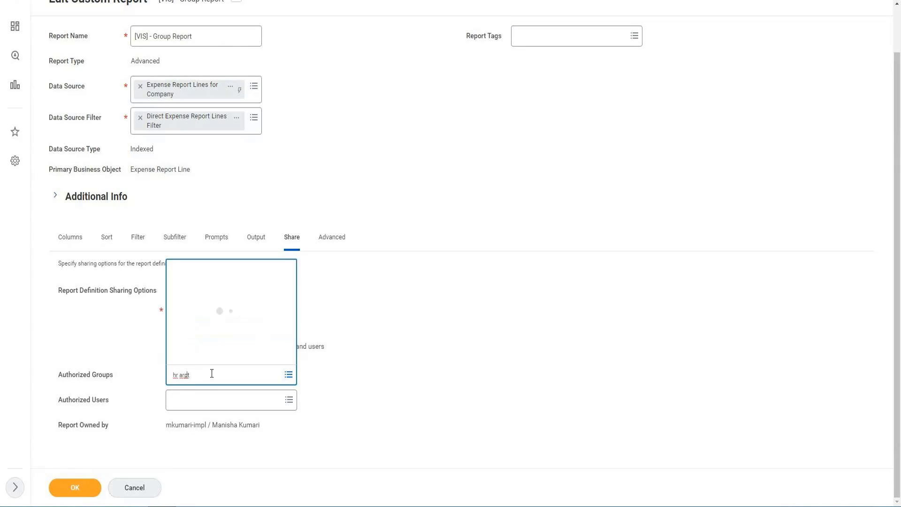
key(ctrl+shift+Left)
key(BackSpace)
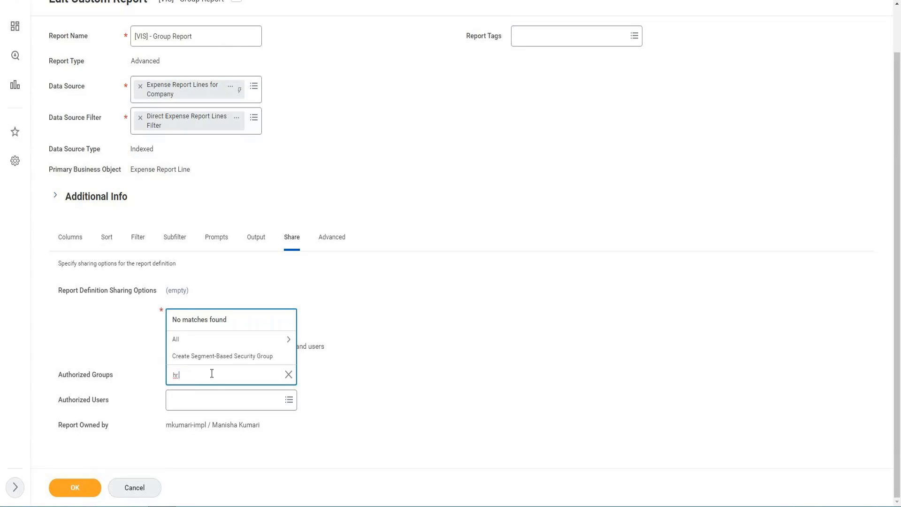
text(part)
key(Return)
text(fin)
key(Return)
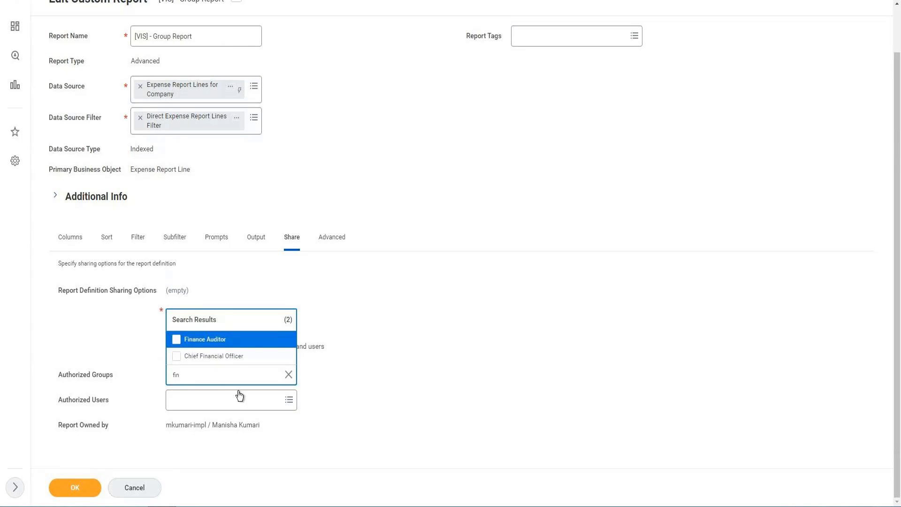
Try Cash Manager as an authorized group for the report definition and remove it again.
double_click(217, 373)
text(manager)
key(Return)
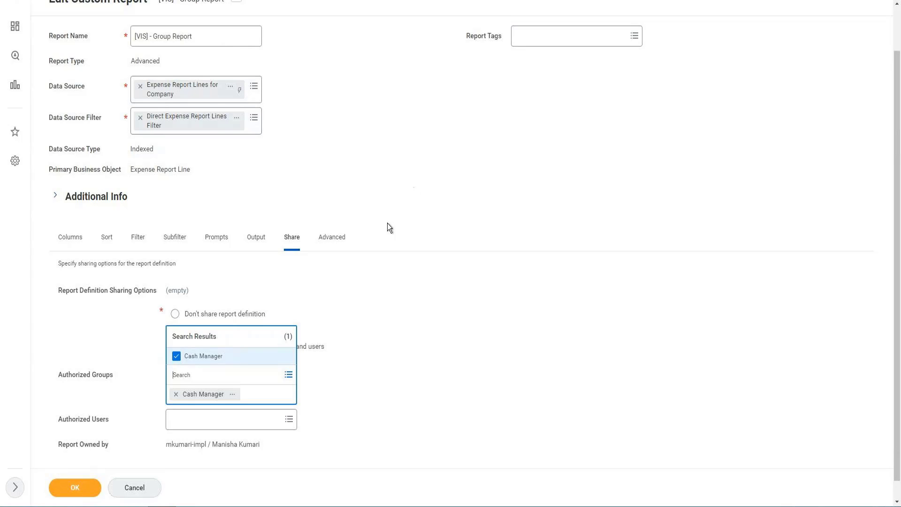
scroll(387, 304, down, 1)
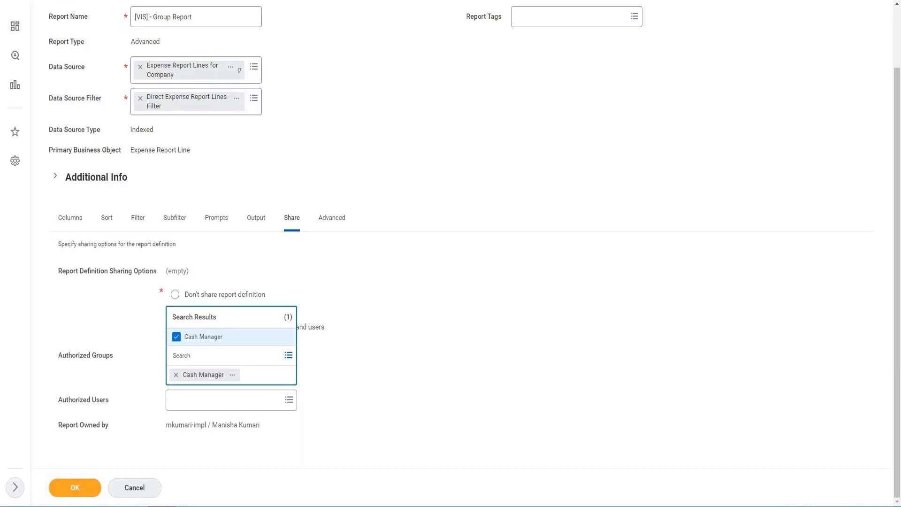
click(177, 378)
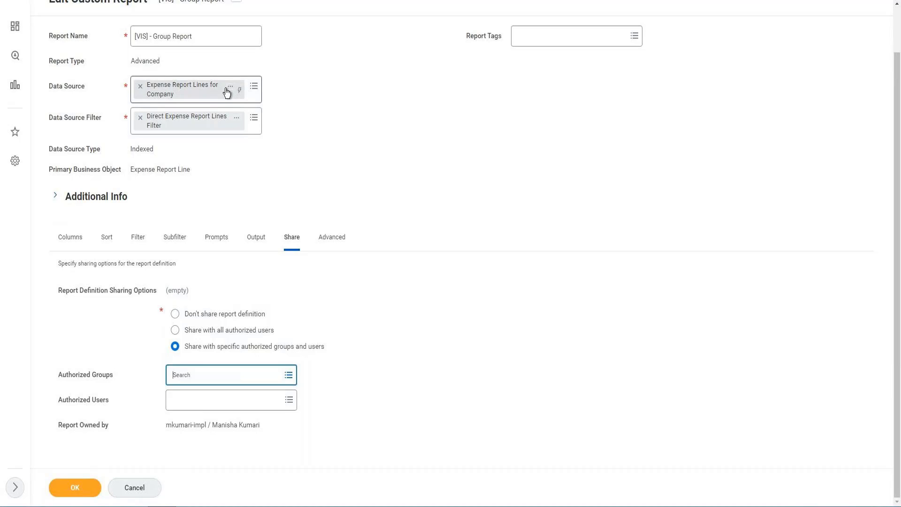
Open the Expense Report Lines for Company data source in a new tab and expand its full list of security groups.
right_click(239, 100)
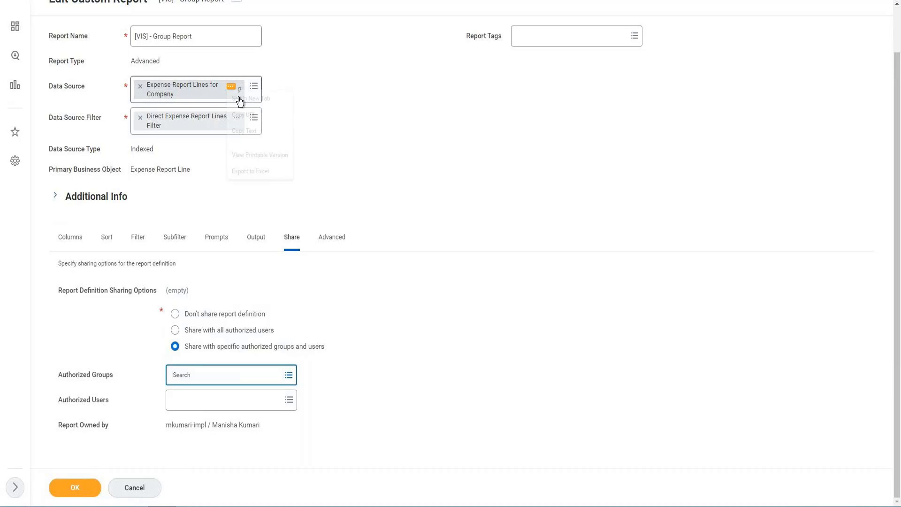
click(240, 98)
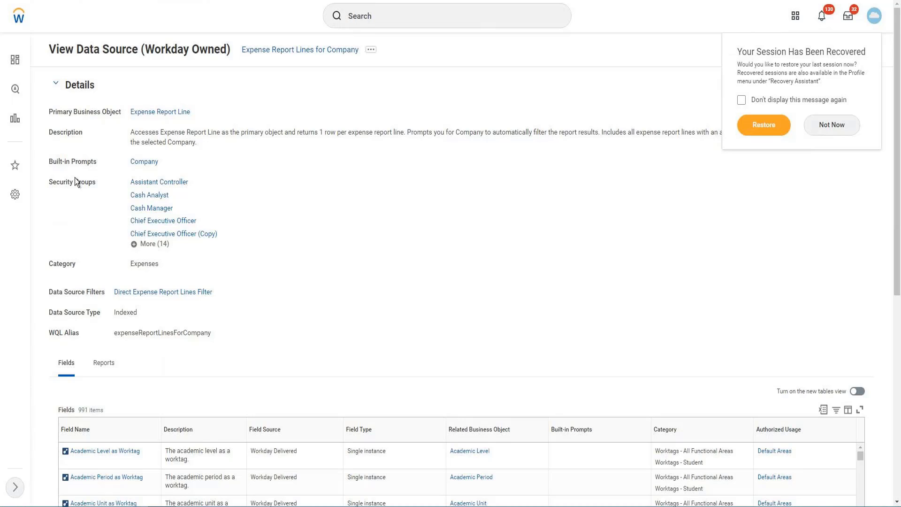
drag(51, 181, 77, 178)
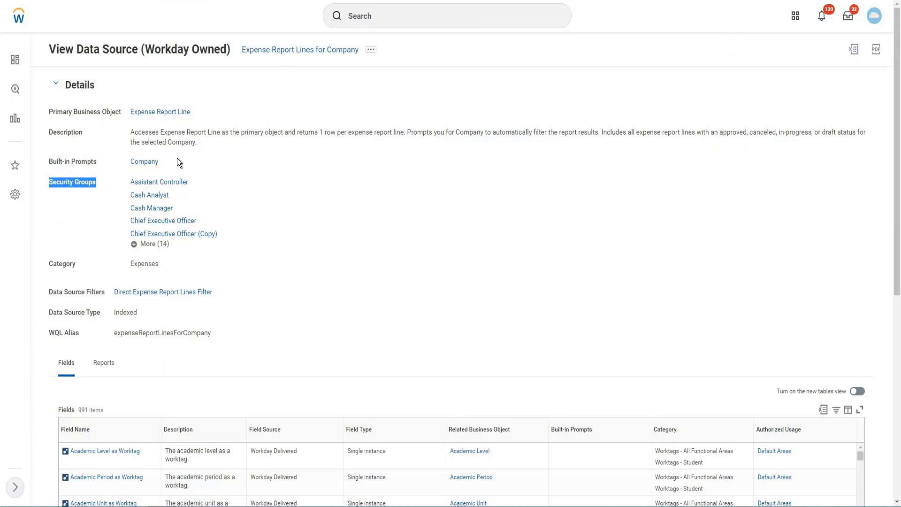
click(151, 244)
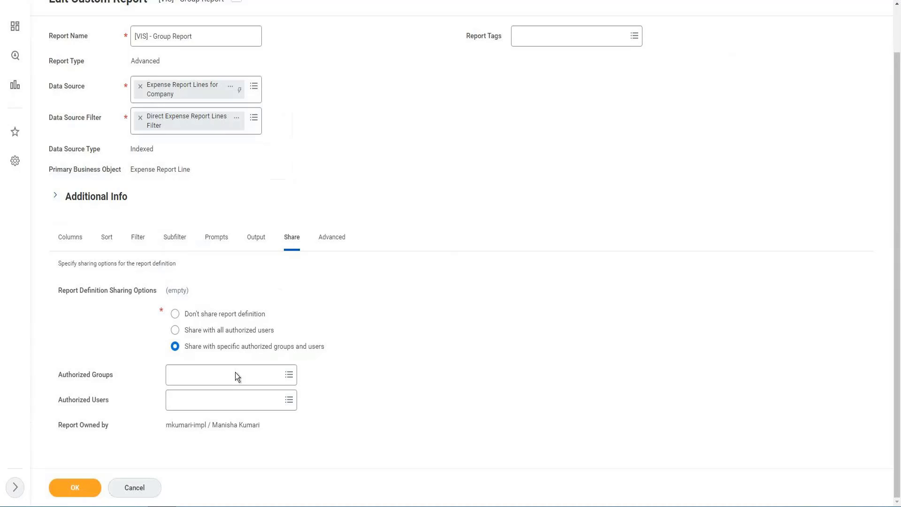
Return to the report's sharing options and search the authorized groups for the integration administrator group.
click(235, 374)
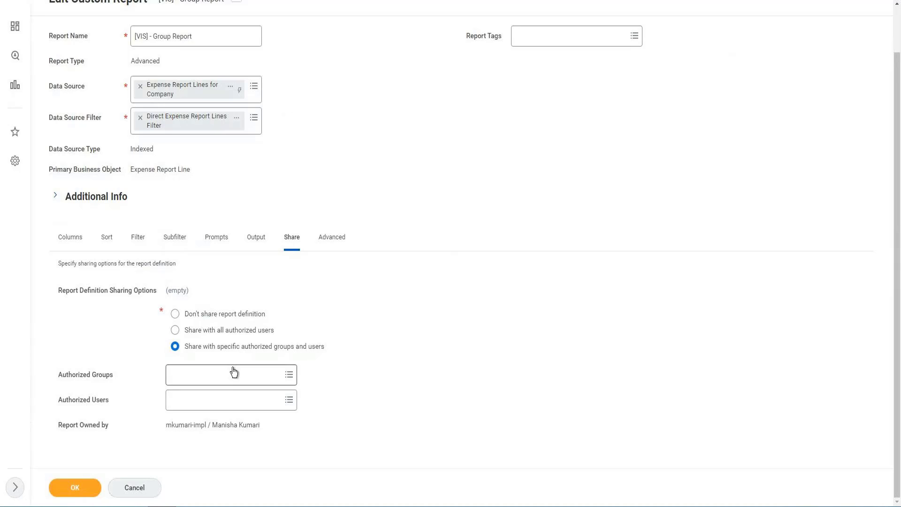
text(inetgra)
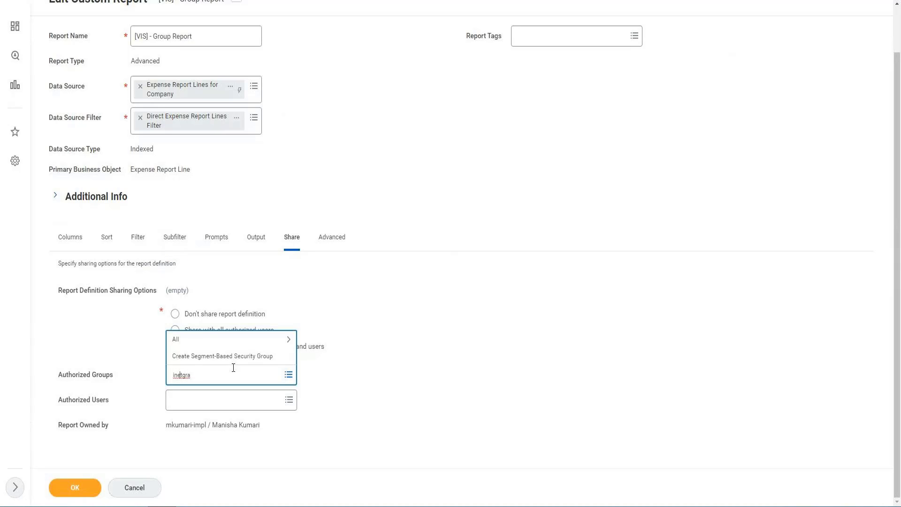
key(Delete)
text(e)
key(End)
text(admin)
key(Return)
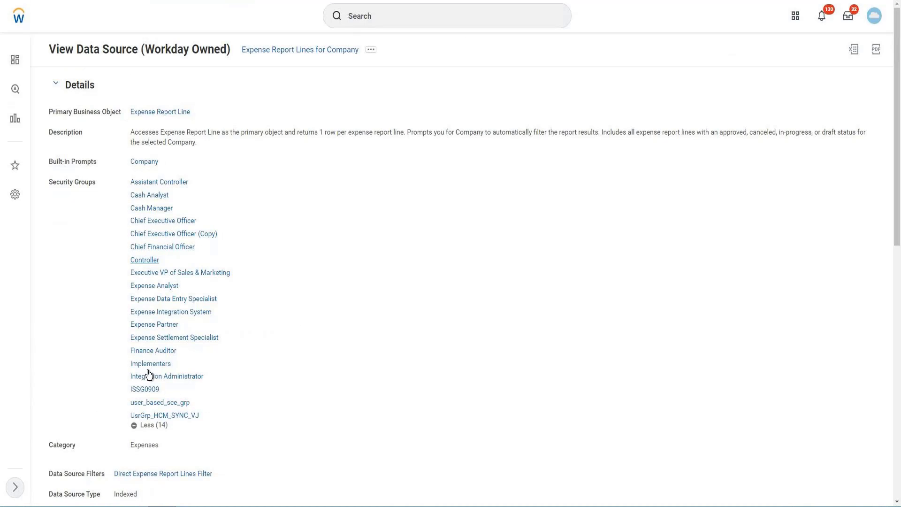
Check Integration Administrator among the data source's security groups and view the security of Expense Report Lines for Company.
mouse_move(154, 380)
click(371, 50)
mouse_move(424, 207)
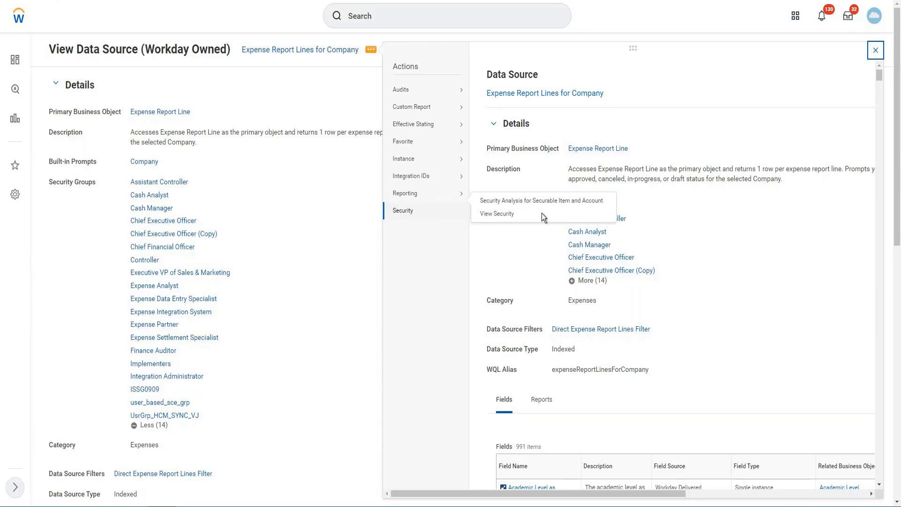
click(488, 214)
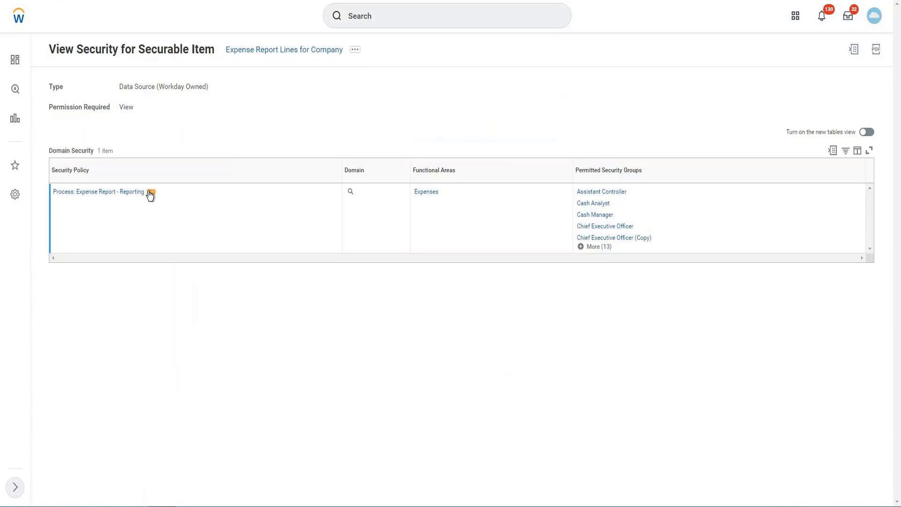
Open the permissions of the Process: Expense Report - Reporting domain security policy for editing and examine the Report/Task Permissions.
click(150, 193)
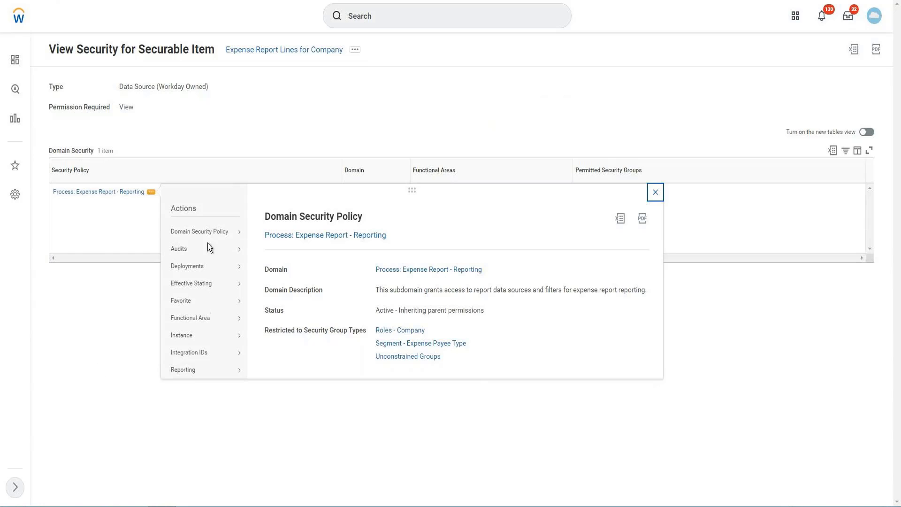
mouse_move(208, 234)
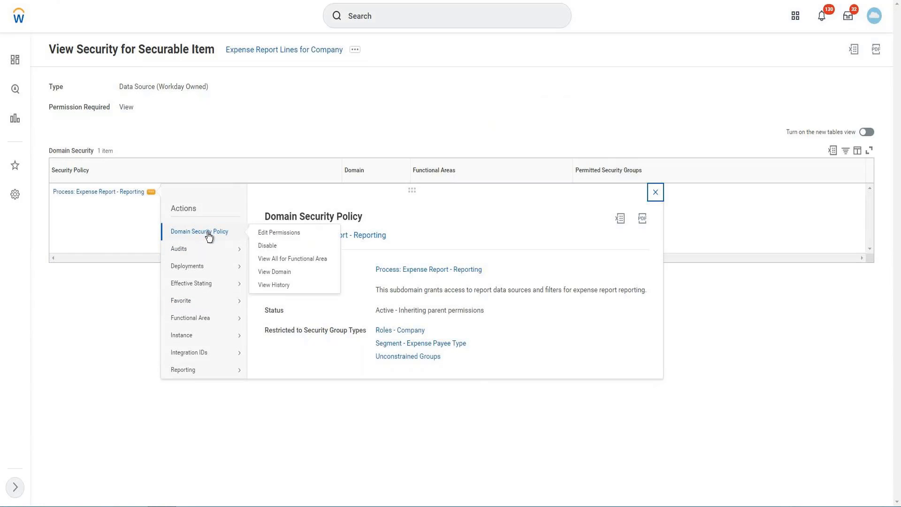
click(277, 233)
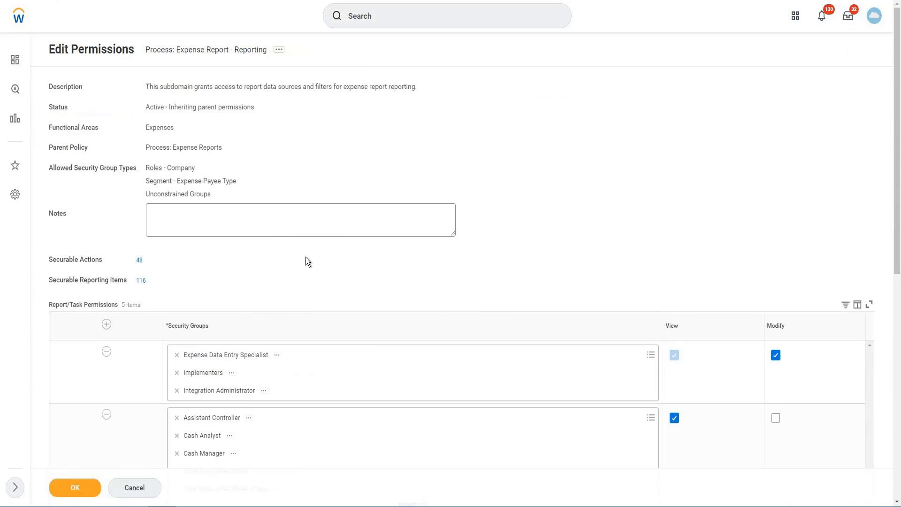
scroll(306, 257, down, 1)
scroll(306, 257, down, 3)
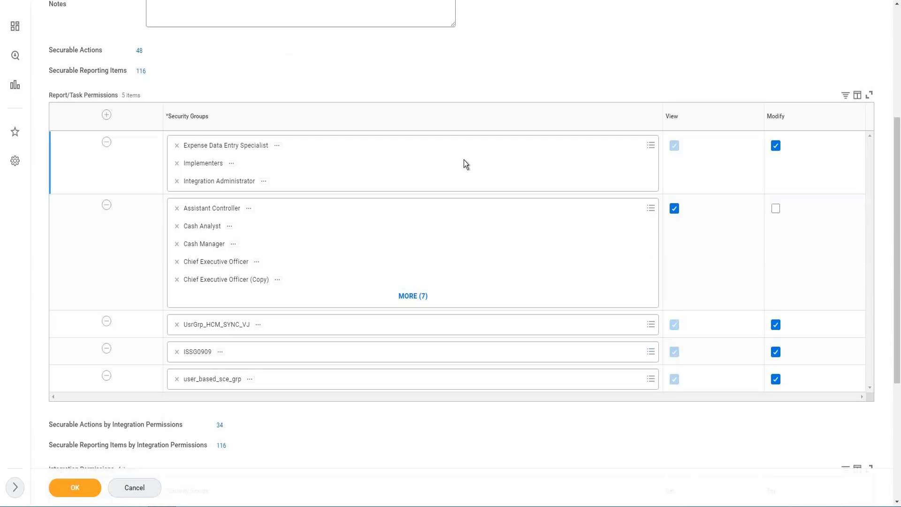
Add HR Partner_LP to the view-only security groups in the Report/Task Permissions, found by searching "hr part", and save the policy.
click(465, 161)
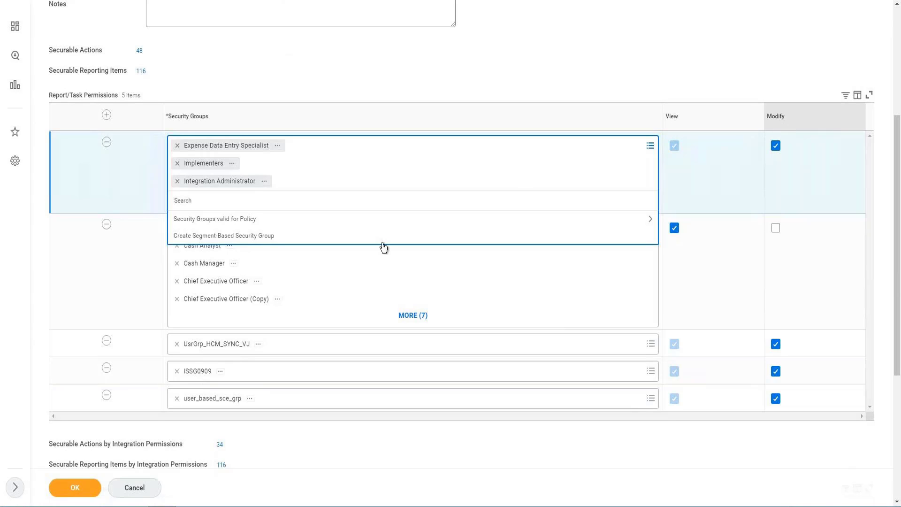
click(504, 313)
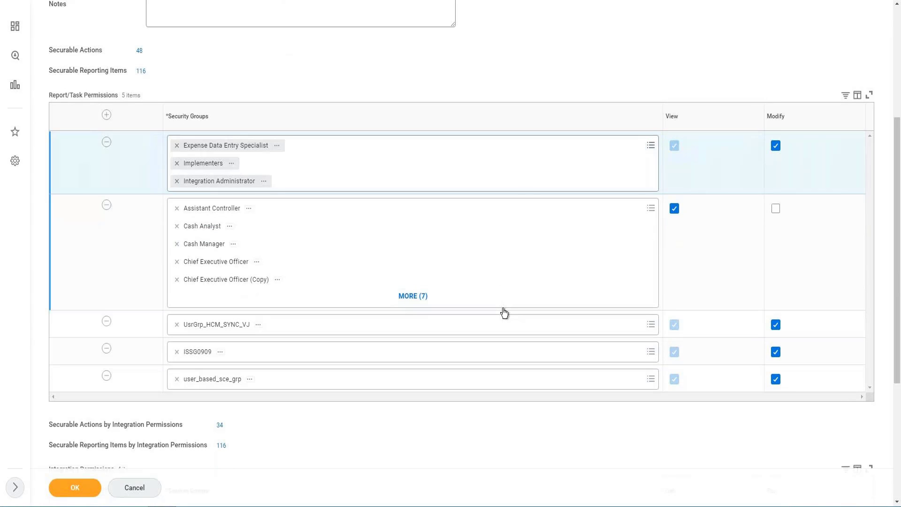
click(510, 252)
text(hr)
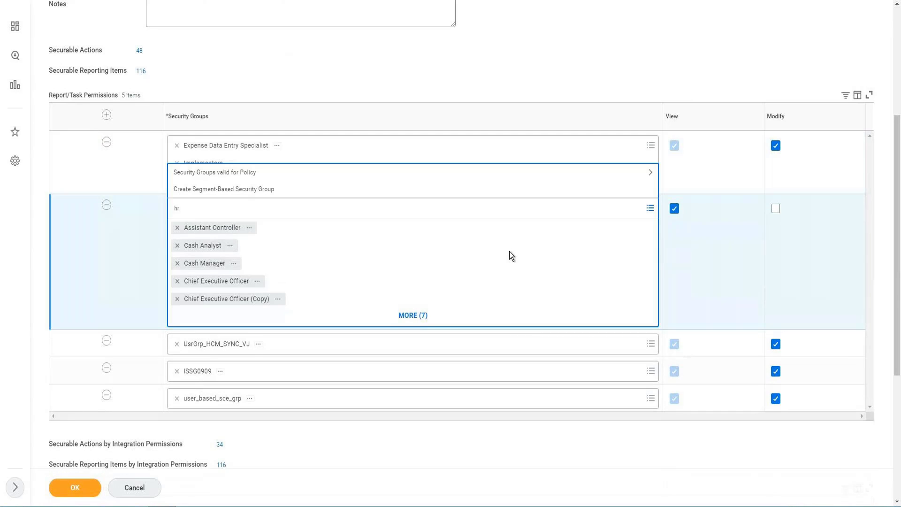
text( part)
key(Return)
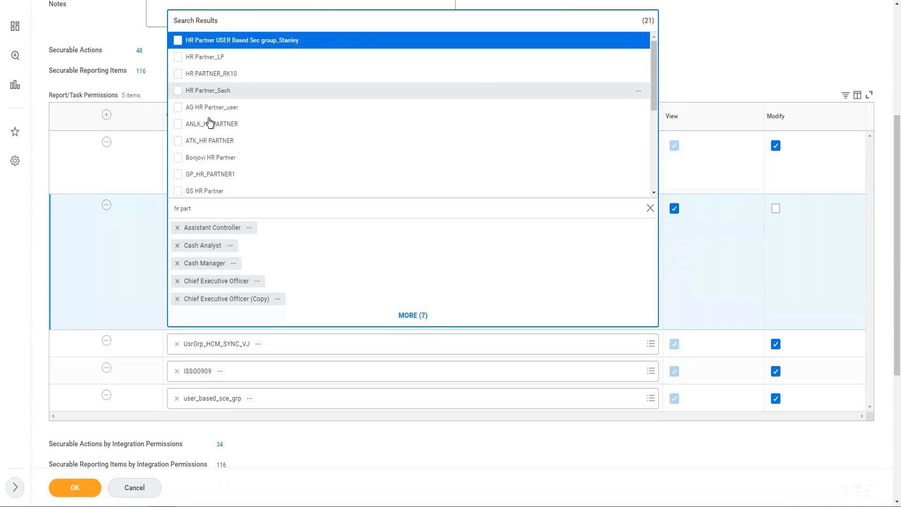
click(197, 63)
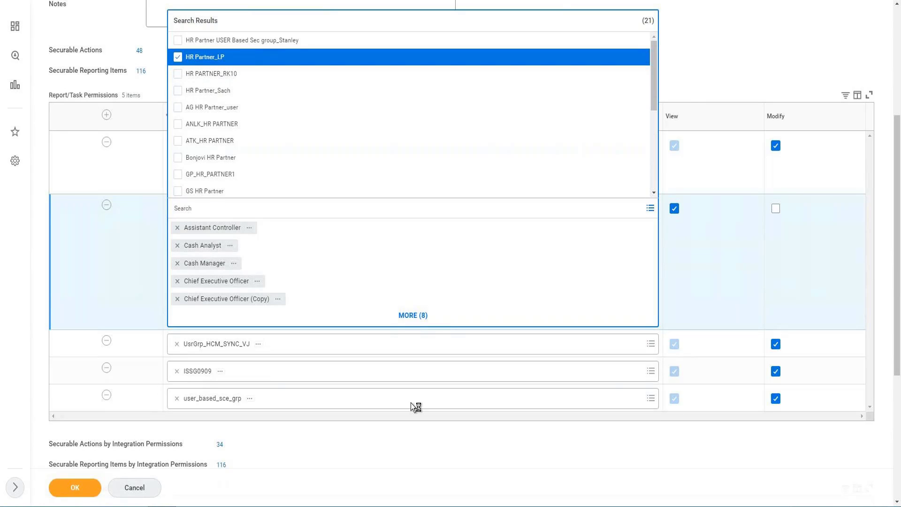
click(556, 247)
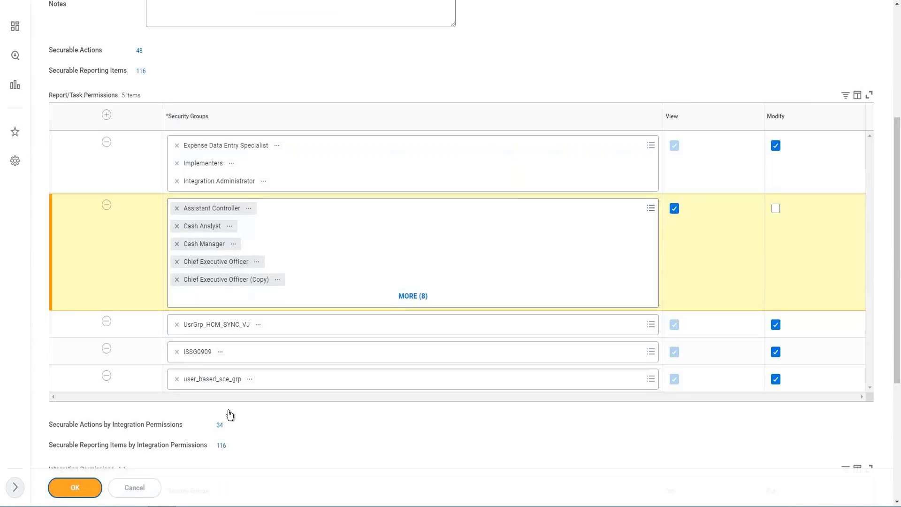
click(77, 488)
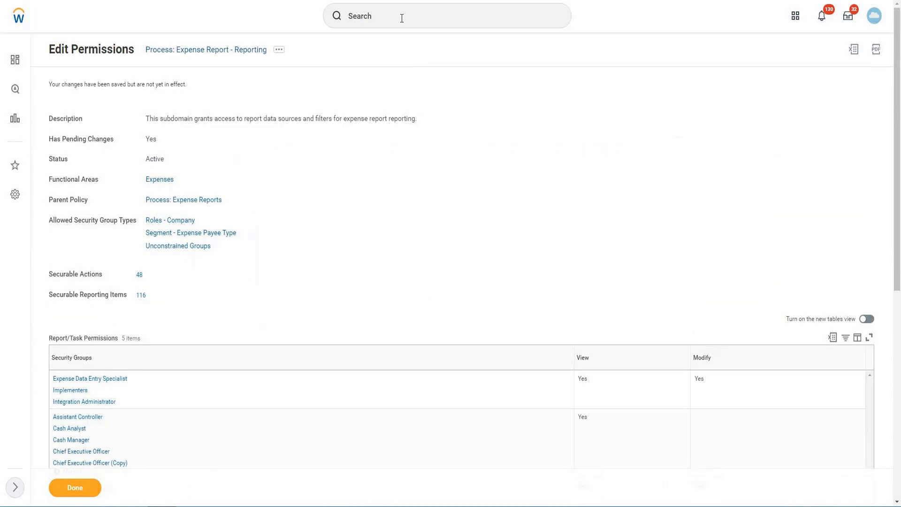
Find and open the Activate Pending Security Policy Changes task.
click(401, 18)
text(Ac)
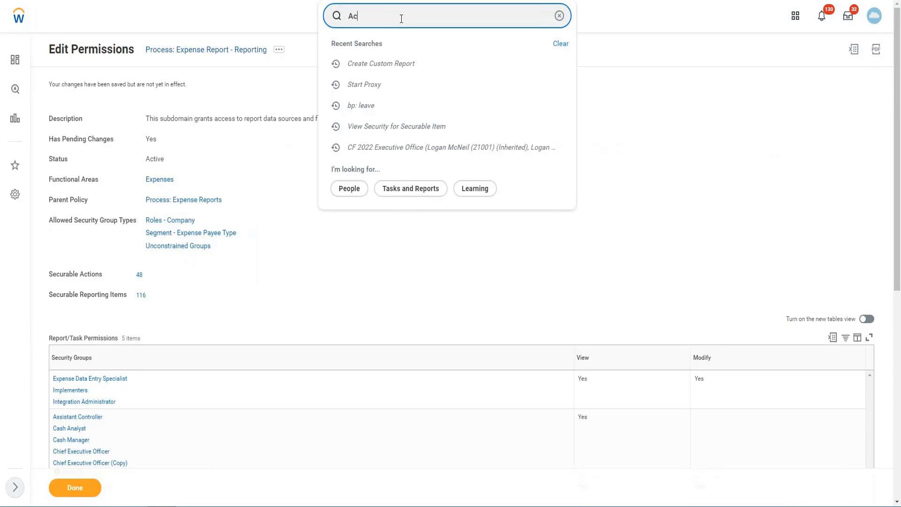
text(tiv)
key(BackSpace)
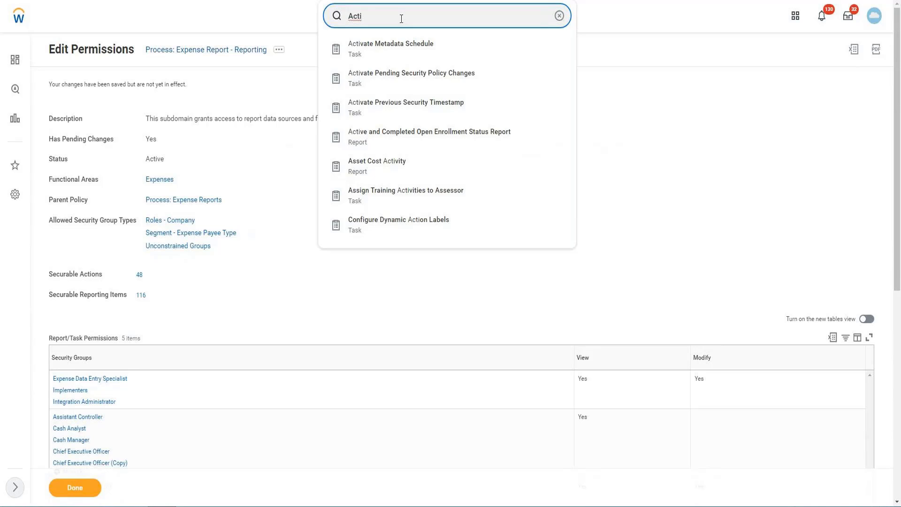
key(Down)
key(Down)
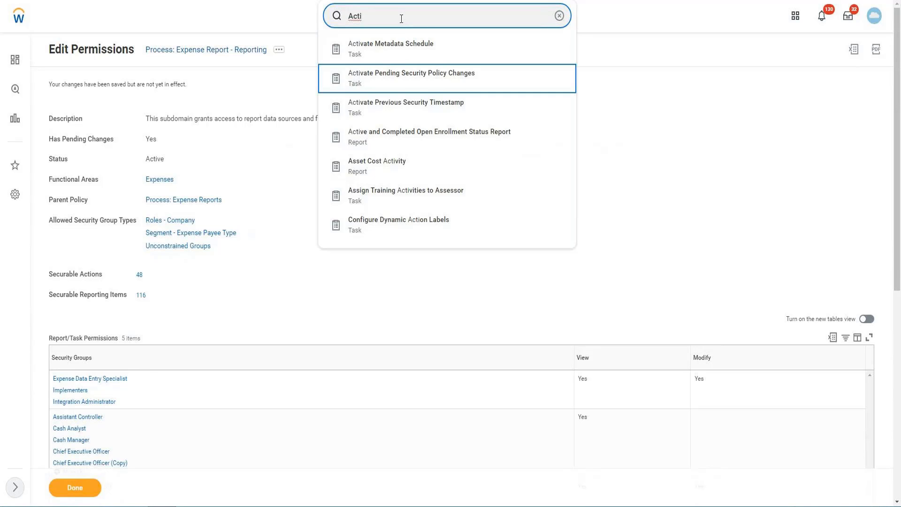
key(Return)
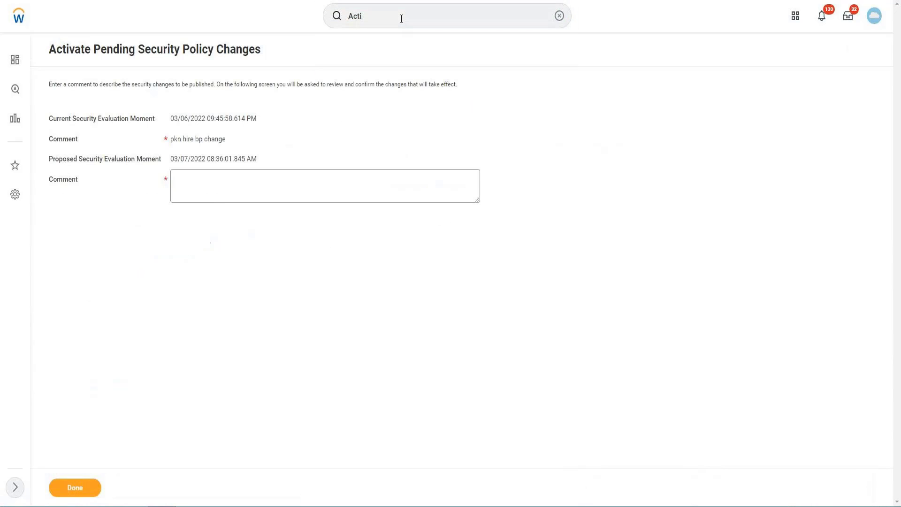
Enter "a" as the activation comment and confirm activating the pending security policy changes.
click(241, 187)
text(a)
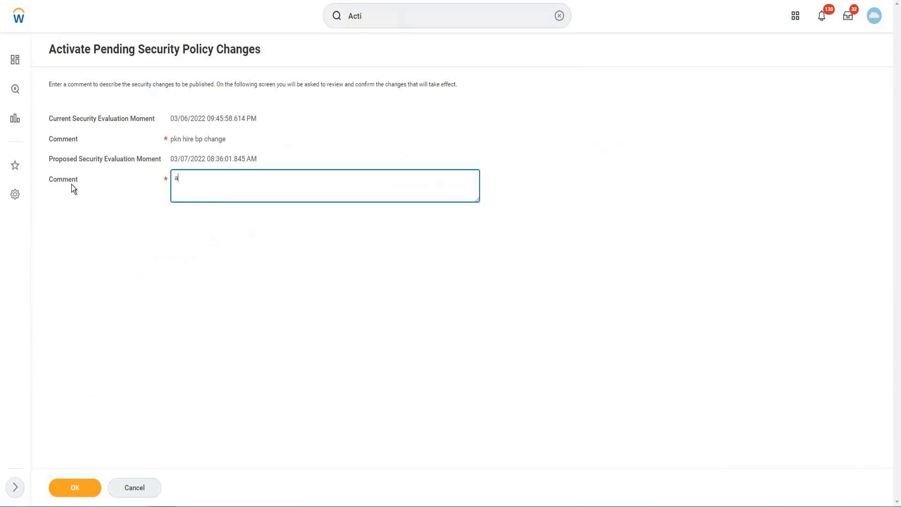
click(89, 489)
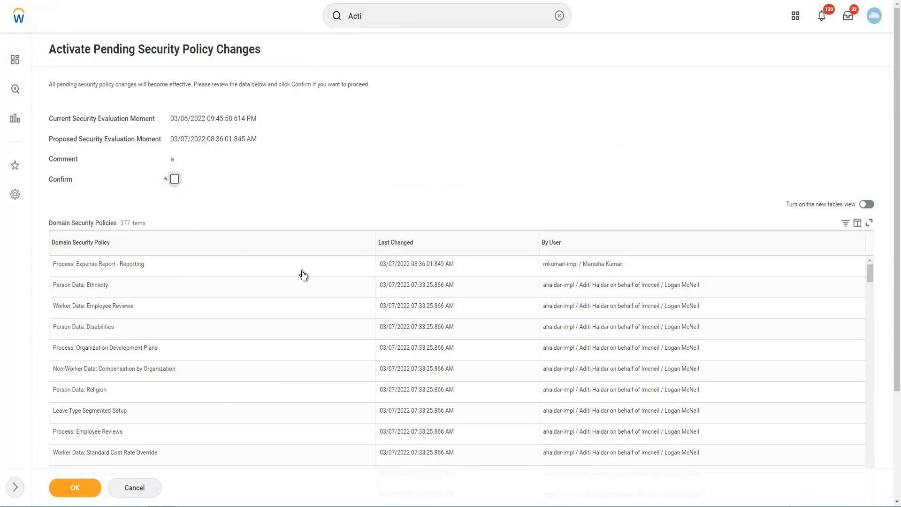
key(space)
click(76, 488)
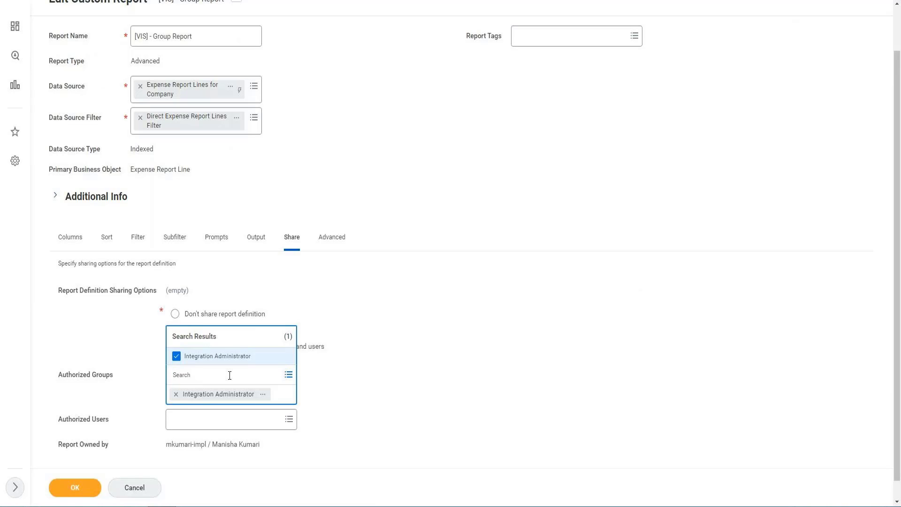
Add HR Partner_LP to the custom report's authorized groups, found by searching "hr part".
text(hr part)
key(Return)
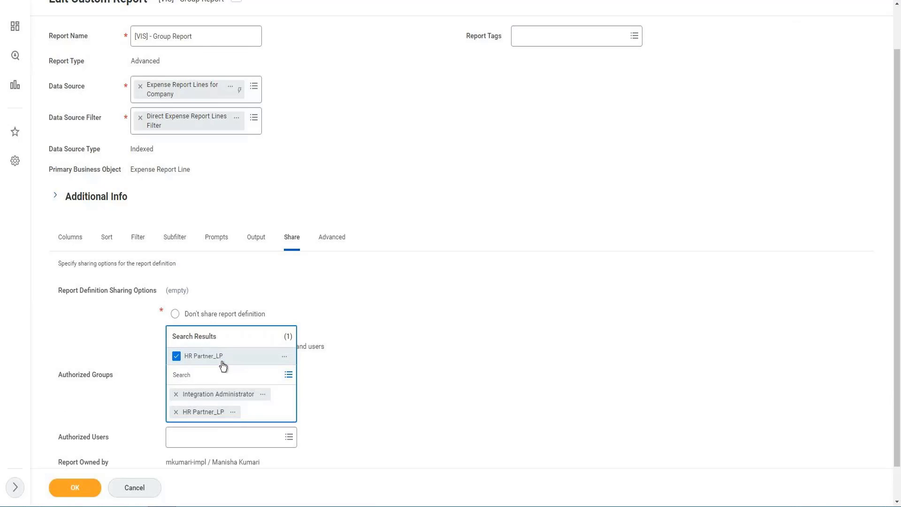
click(71, 490)
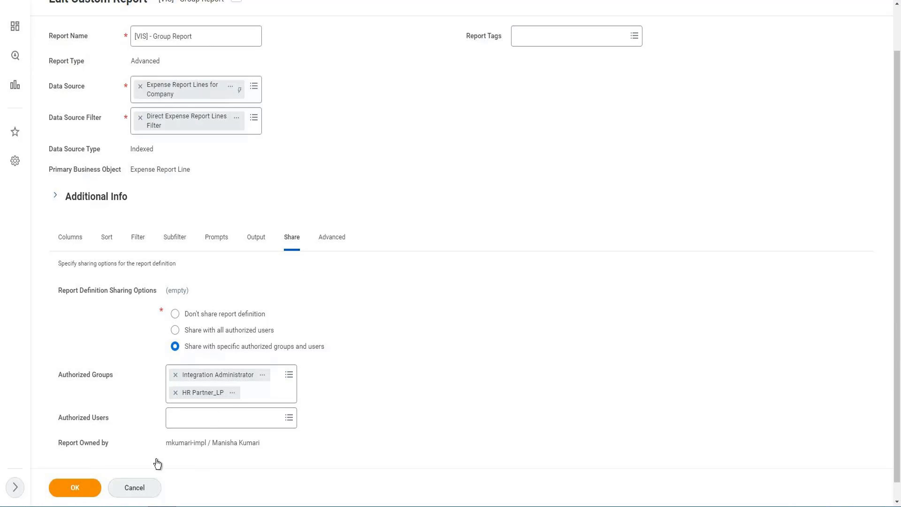
drag(63, 419, 114, 418)
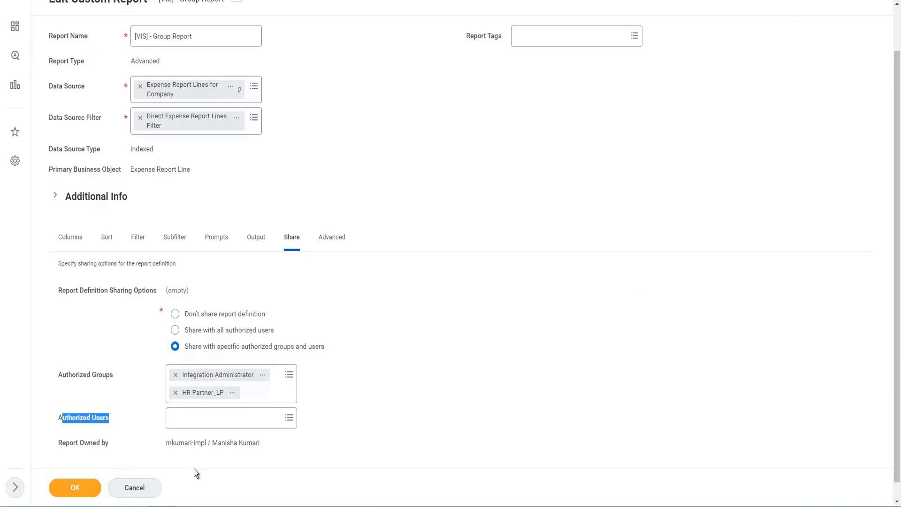
click(75, 488)
click(594, 339)
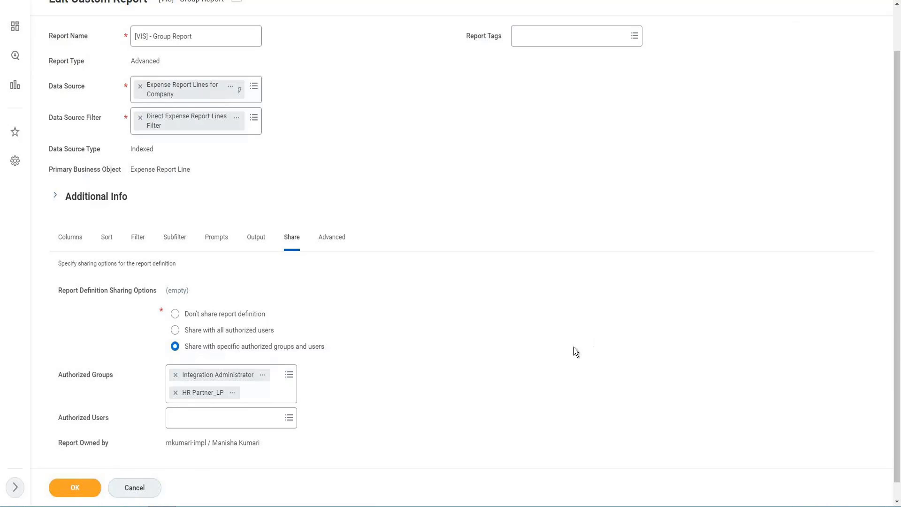
Search the report's authorized users for the employee's name, add both matching accounts and remove them again.
click(243, 412)
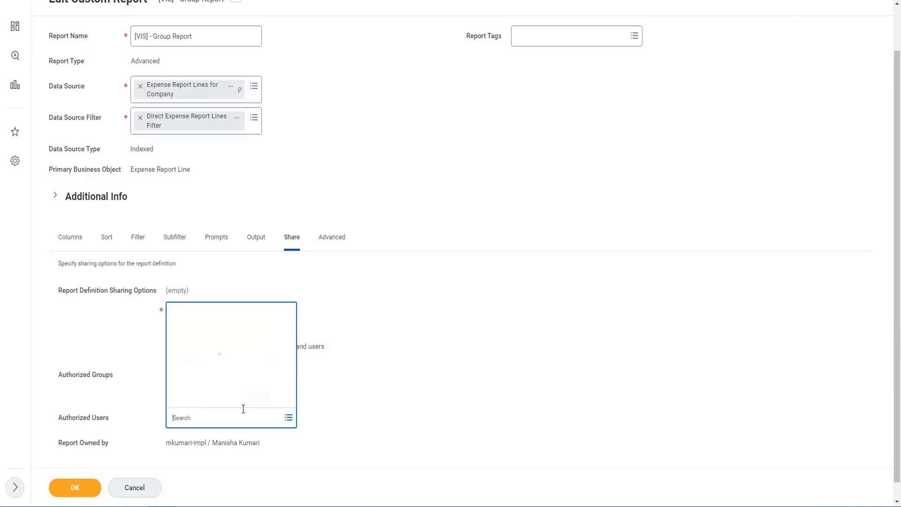
text(logan mc)
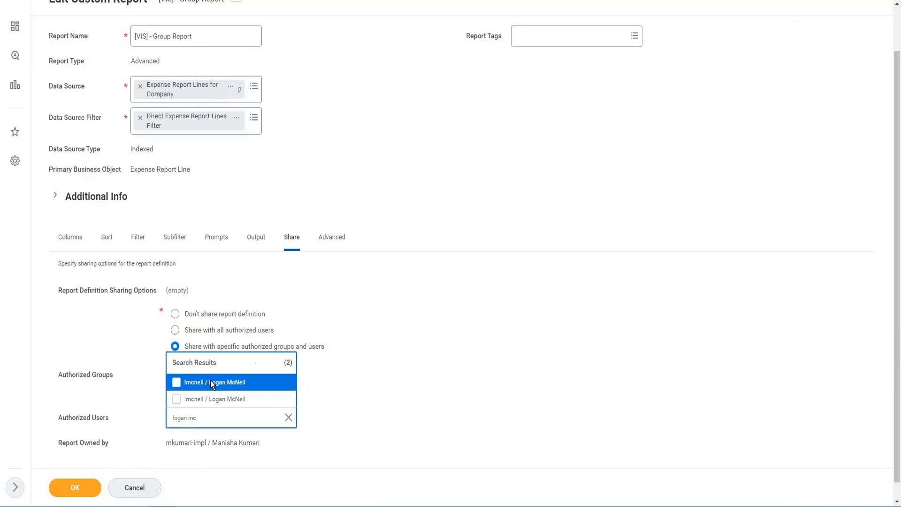
click(207, 398)
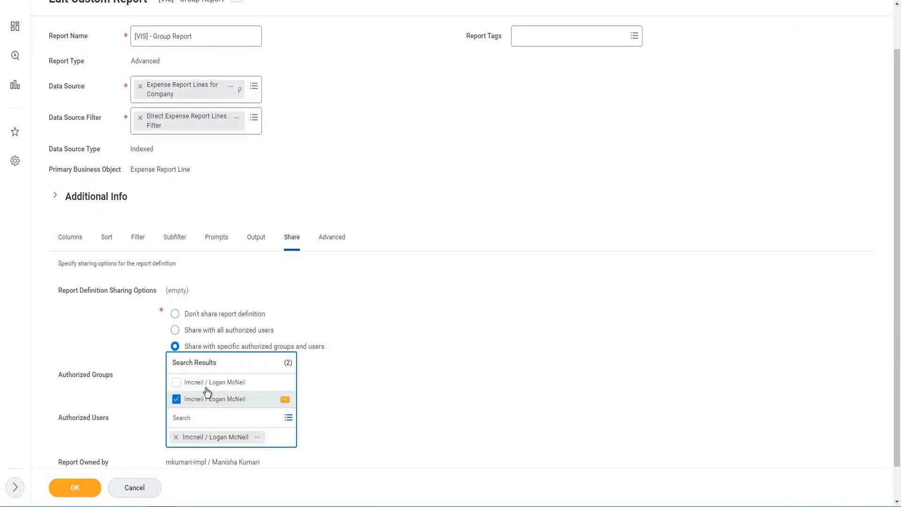
click(216, 382)
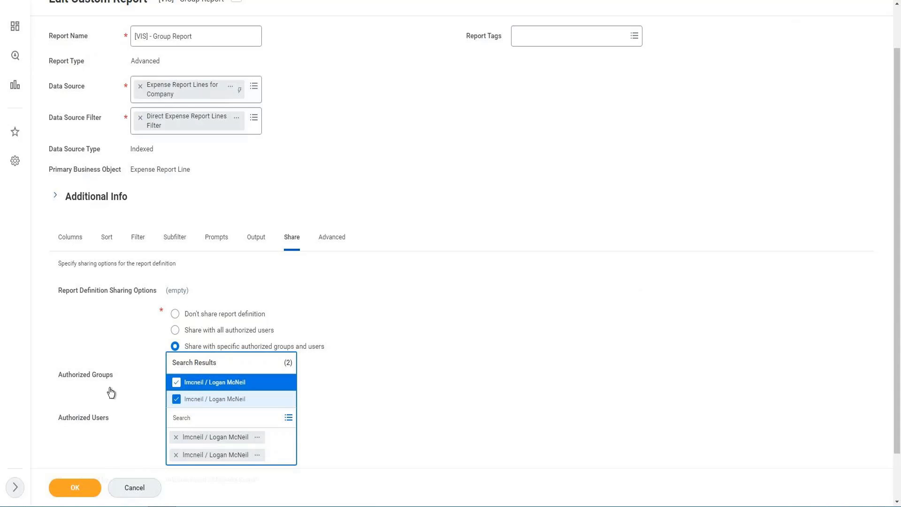
click(86, 392)
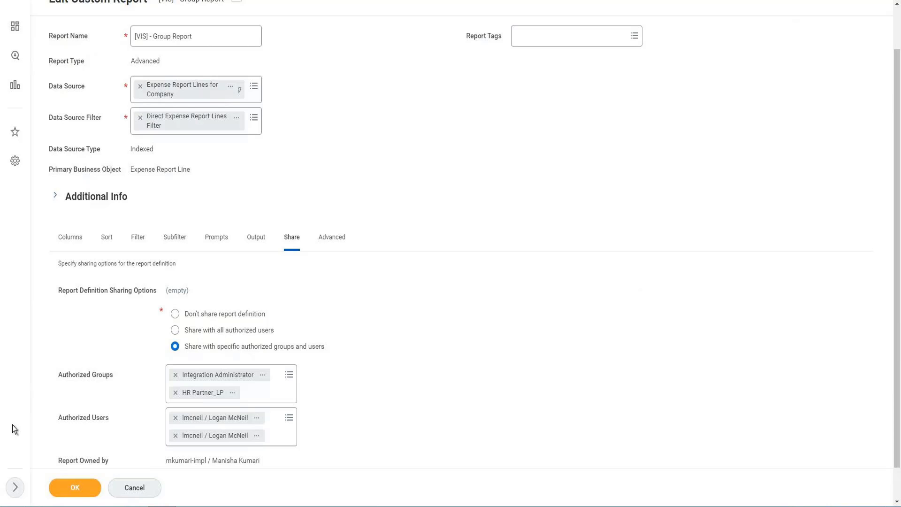
click(175, 420)
click(176, 419)
Add only the first account matching the employee's first name to the report's authorized users and remove it again.
click(228, 422)
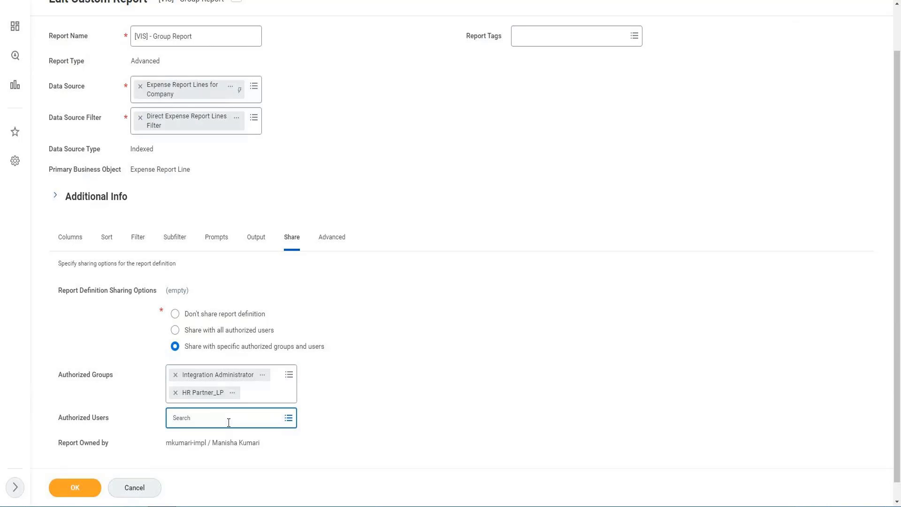
text(logan)
key(Return)
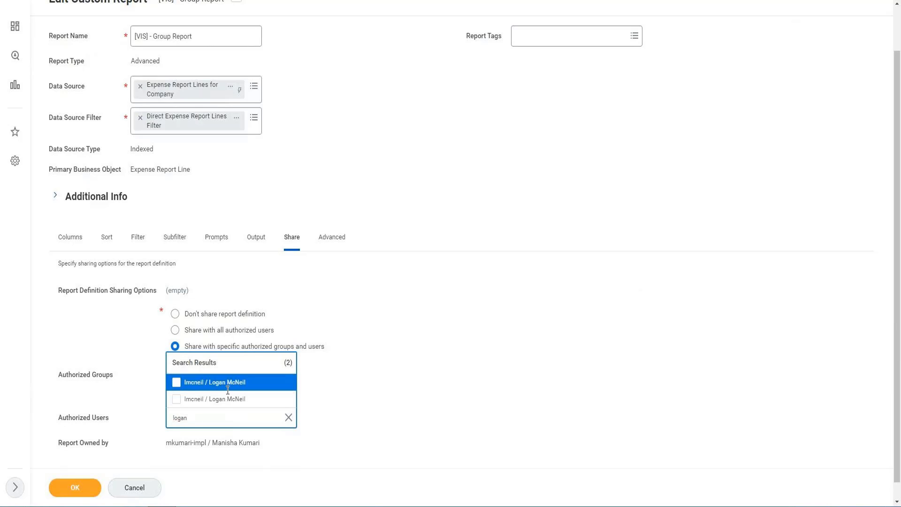
click(221, 382)
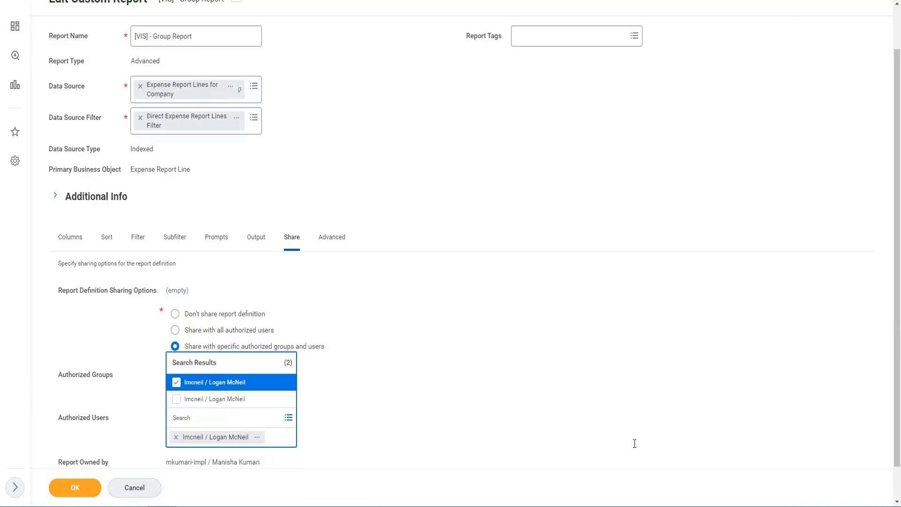
click(631, 441)
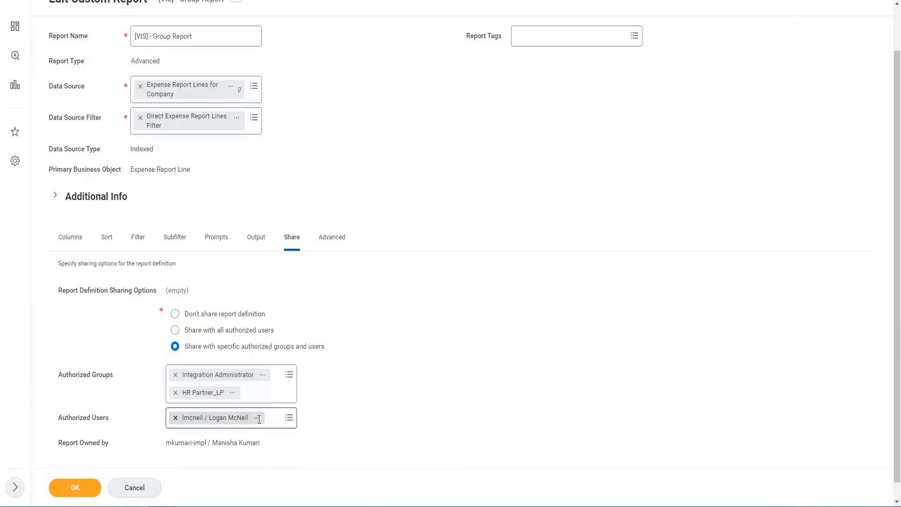
click(280, 420)
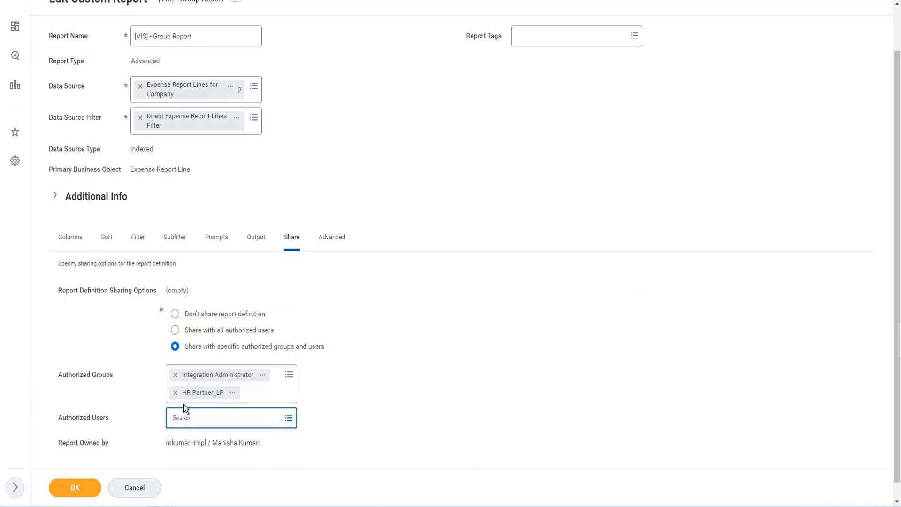
Search the report's authorized users for the employee's first name.
click(292, 421)
text(logan)
key(Return)
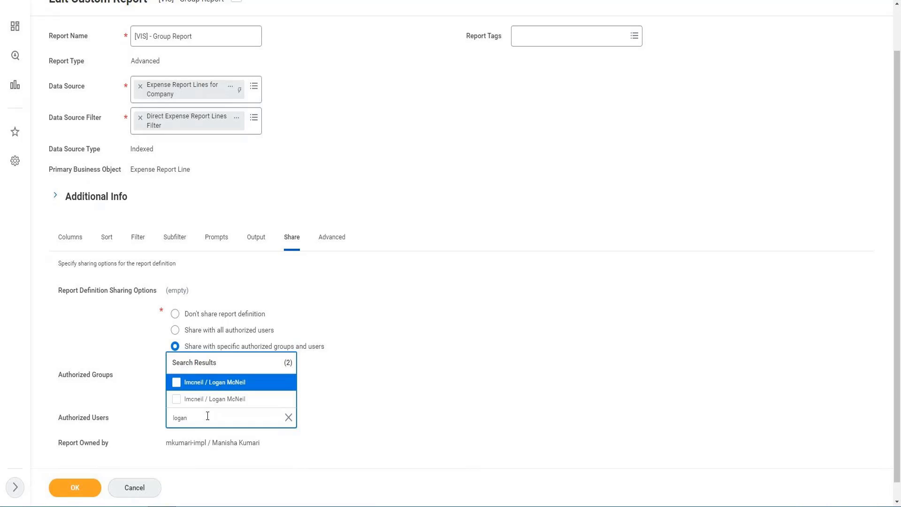